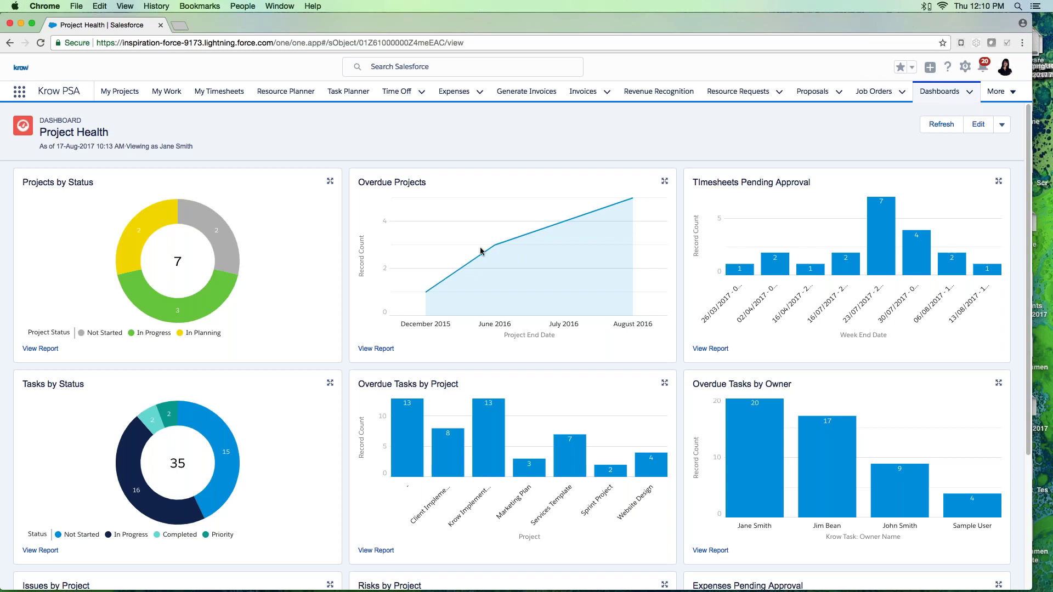
# Review the Project Health dashboard's charts on projects, tasks, timesheets, issues, risks and expenses
pyautogui.moveTo(136, 230)
pyautogui.scroll(-2, 306, 357)
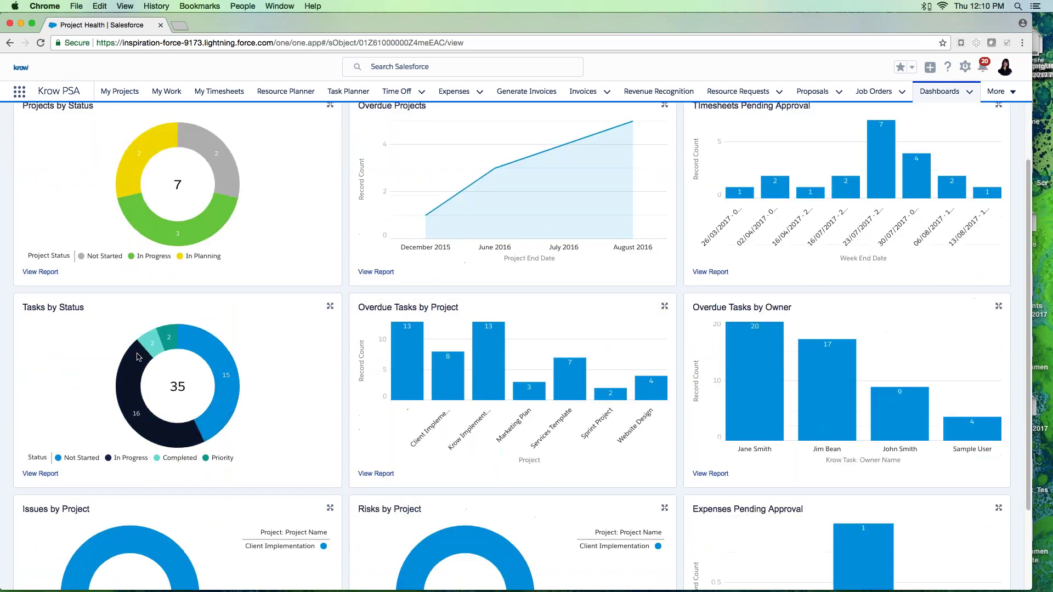
pyautogui.moveTo(405, 369)
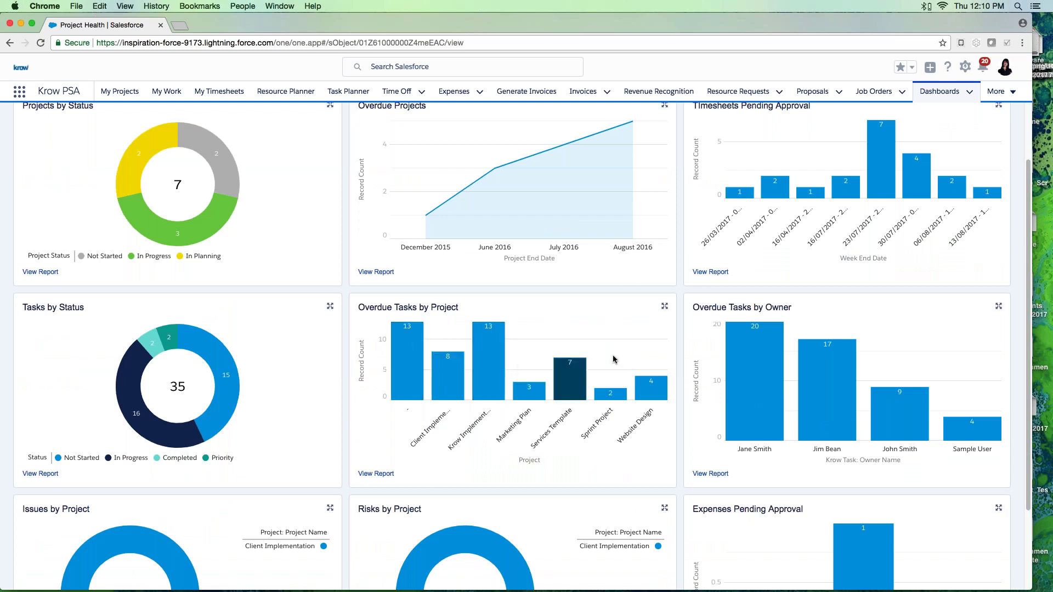
pyautogui.moveTo(733, 351)
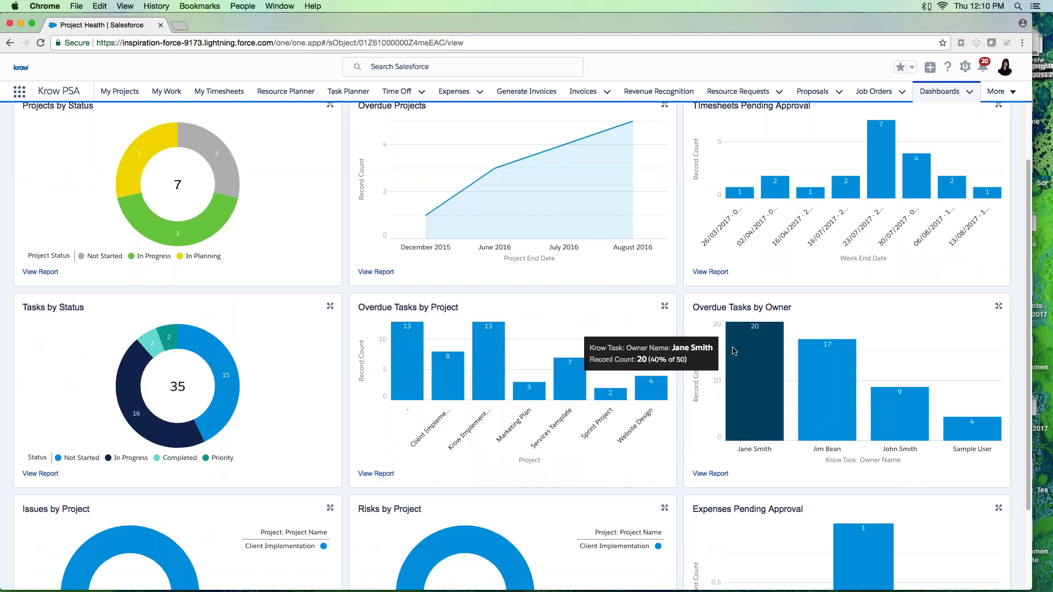
pyautogui.scroll(-3, 731, 351)
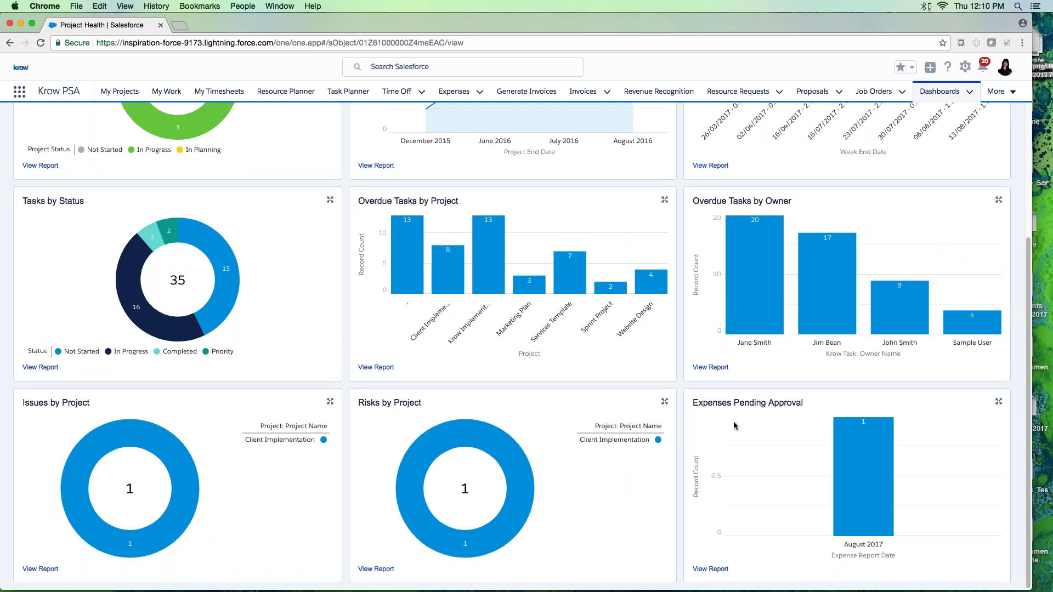
pyautogui.scroll(4, 734, 425)
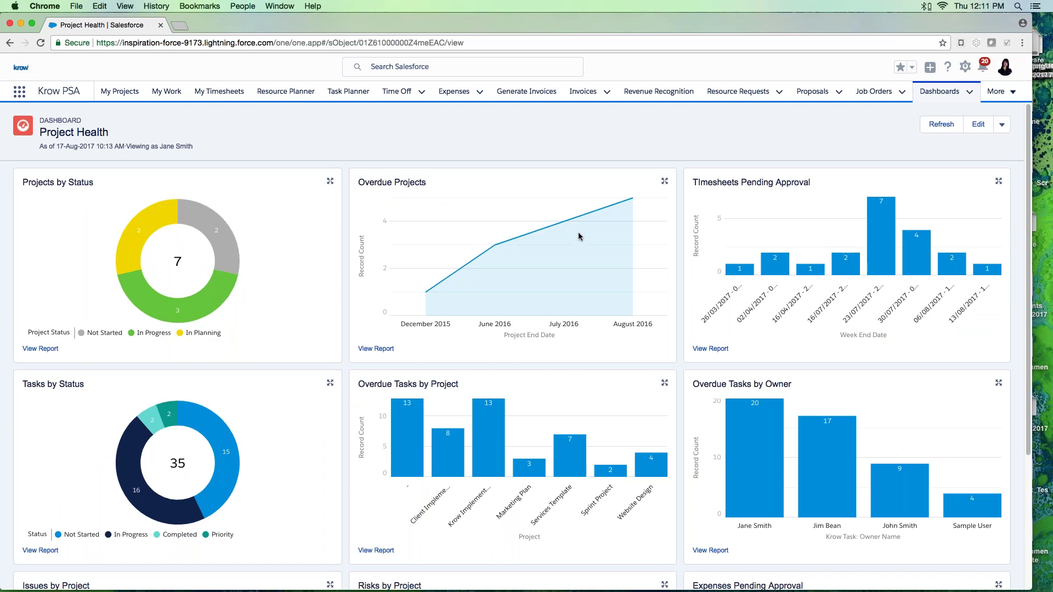
# View the Client Implementation task list in My Projects, and return to the list of all projects
pyautogui.click(119, 92)
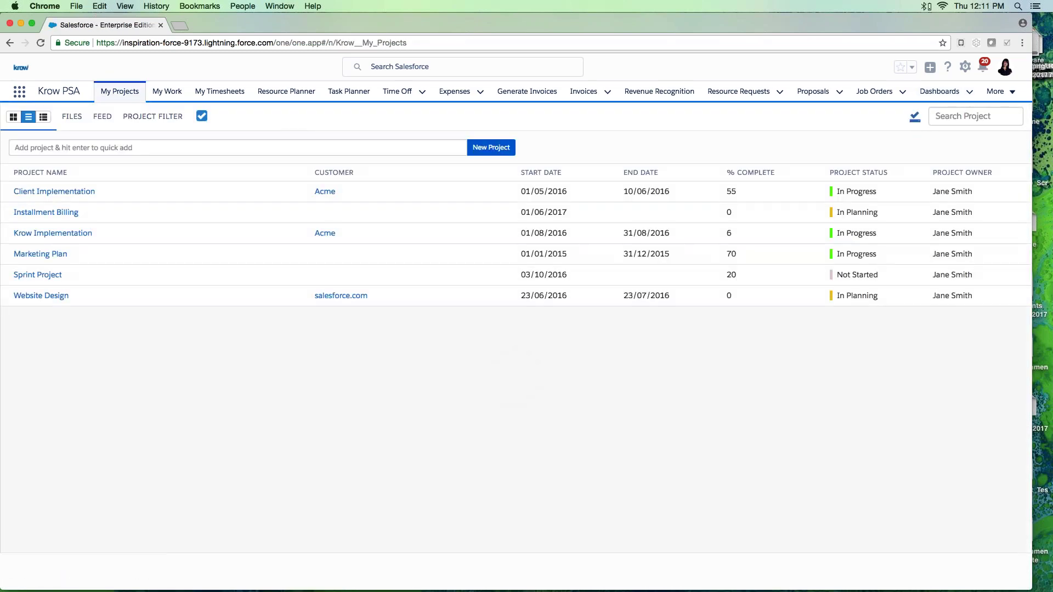
pyautogui.click(61, 192)
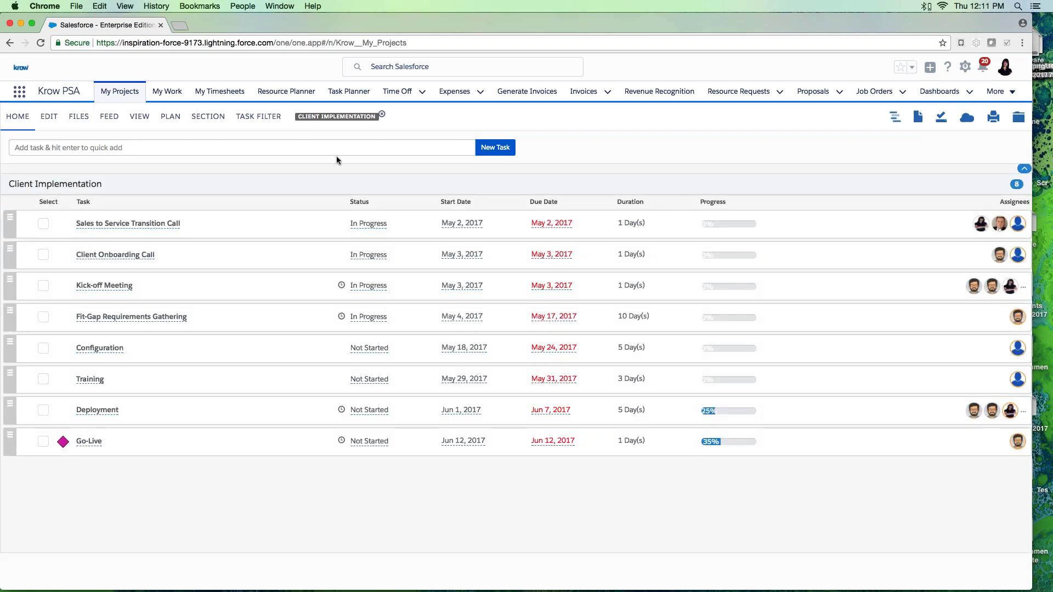
pyautogui.click(329, 116)
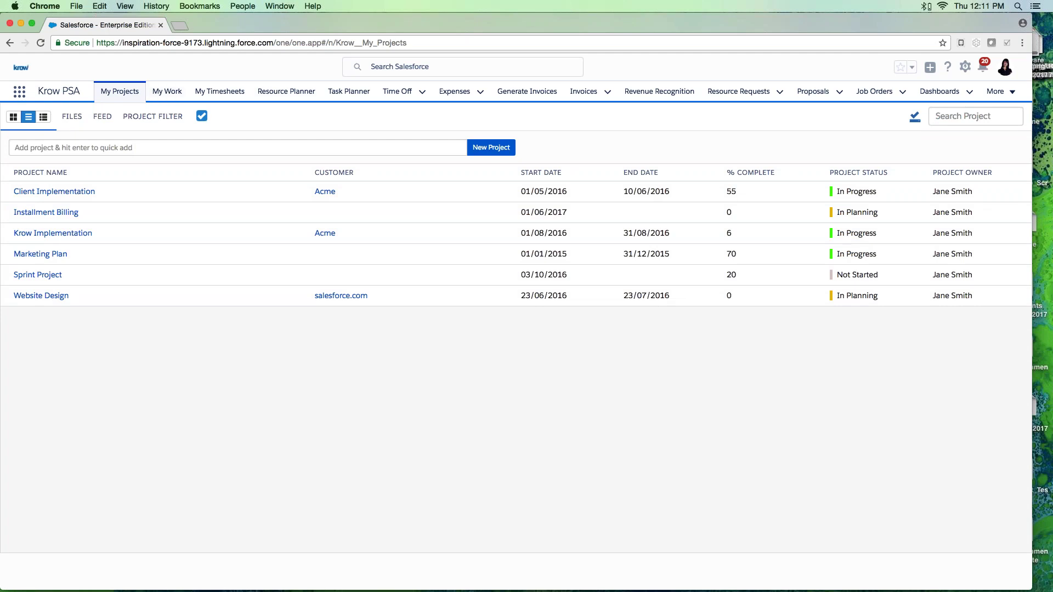
# Find Accounts among the available apps and items, and open the Acme account record
pyautogui.click(19, 91)
pyautogui.write('account')
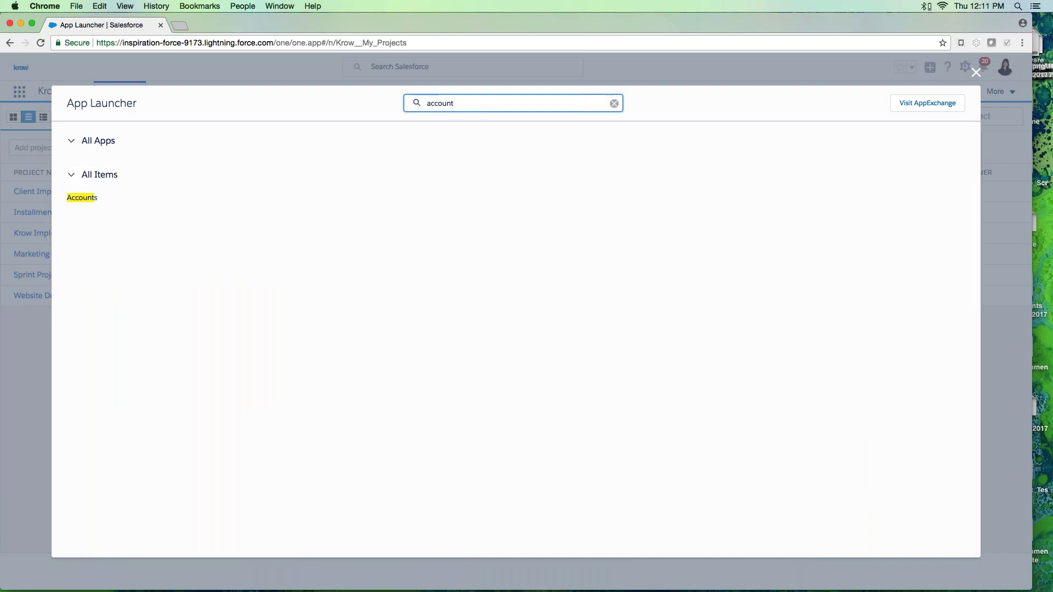
pyautogui.click(87, 200)
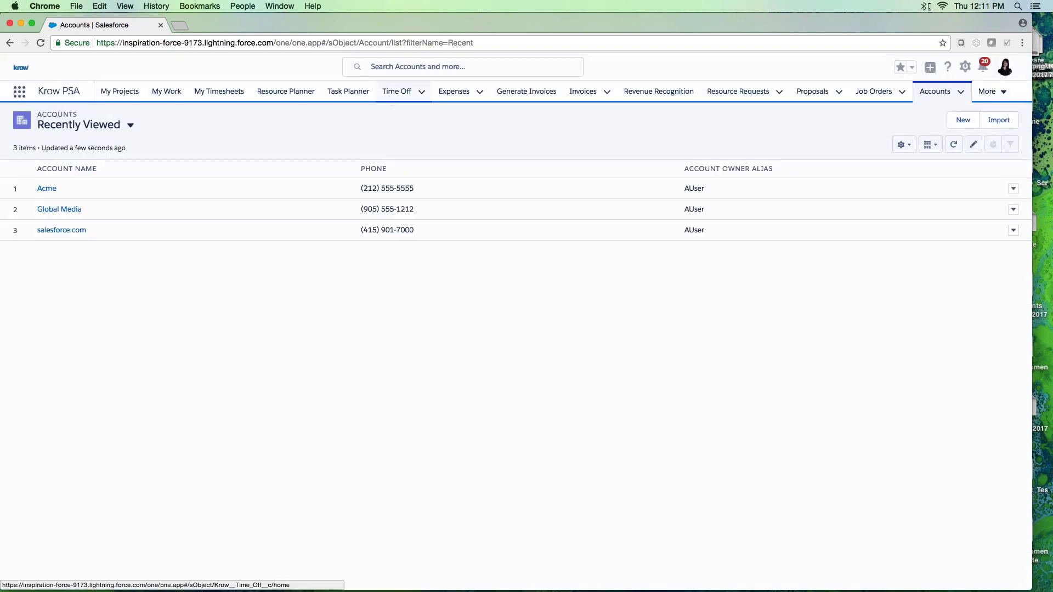
pyautogui.click(46, 188)
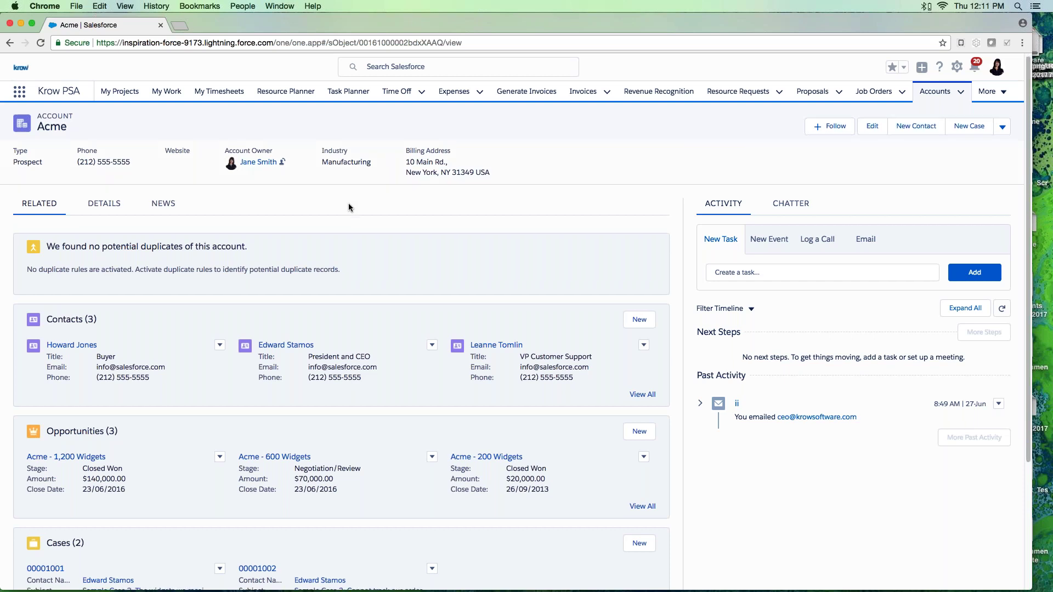
# Open the Client Implementation project from the Krow Projects related to the Acme account
pyautogui.scroll(-3, 348, 207)
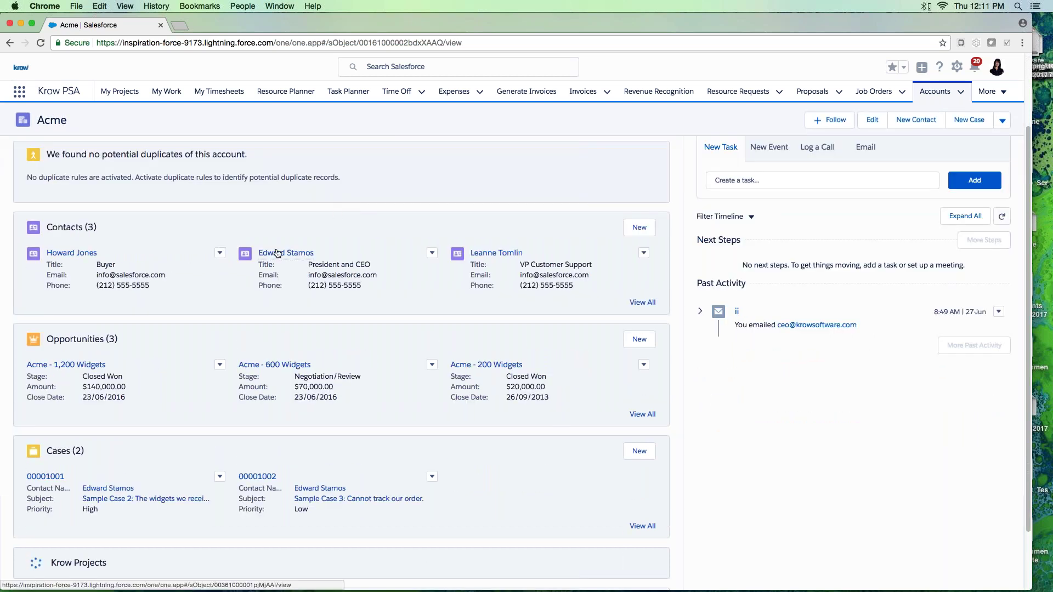
pyautogui.scroll(-3, 209, 245)
pyautogui.moveTo(266, 284)
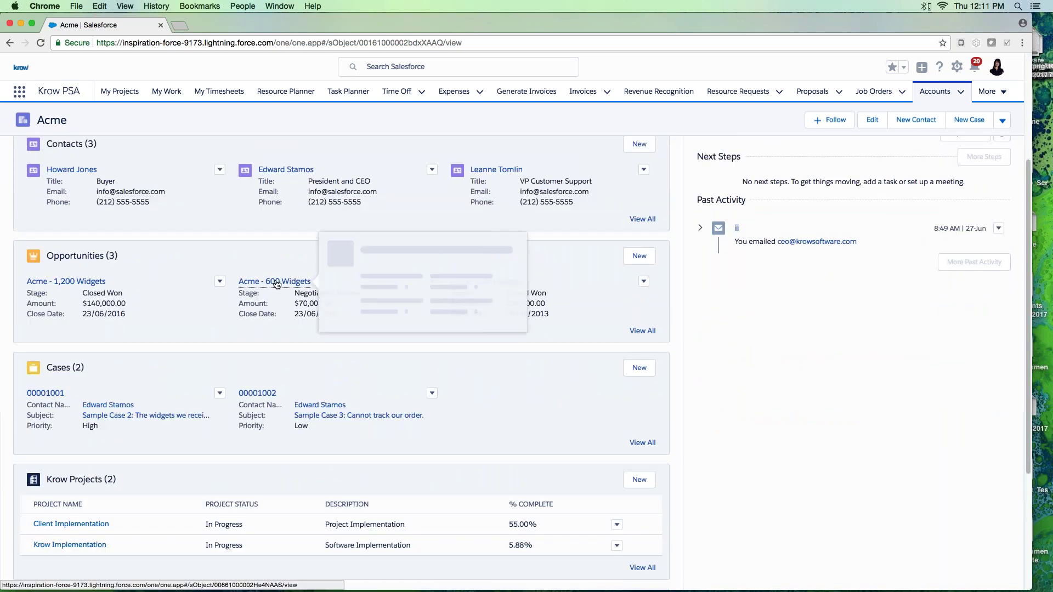
pyautogui.scroll(-2, 176, 299)
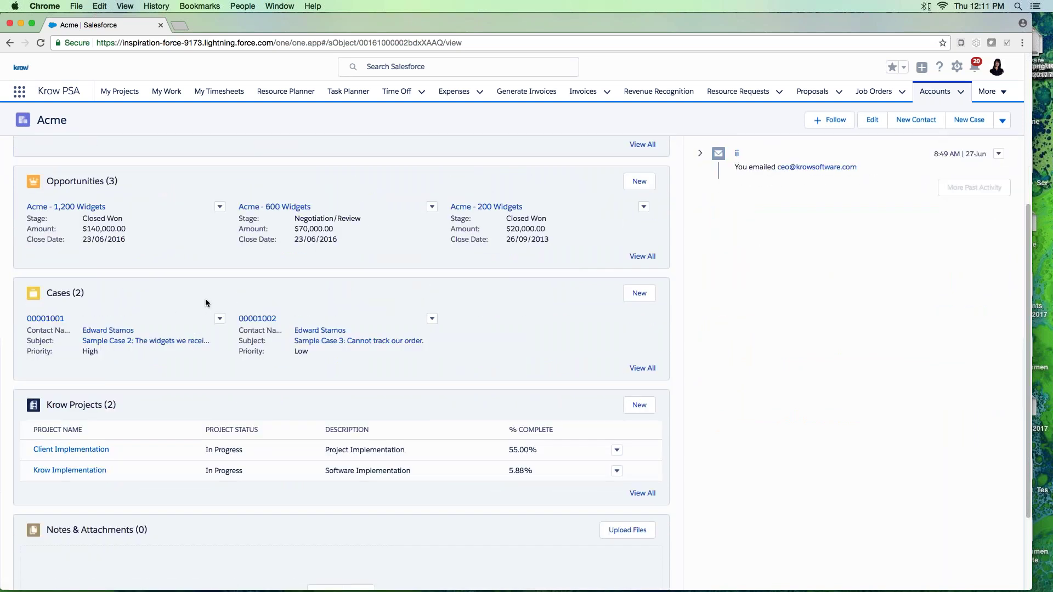
pyautogui.scroll(-2, 205, 300)
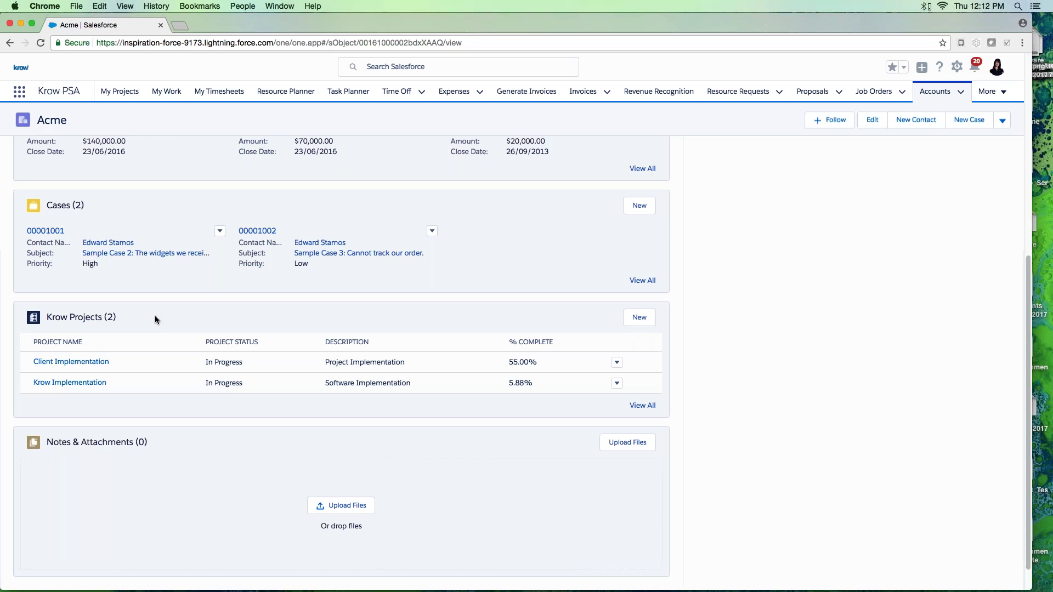
pyautogui.moveTo(82, 363)
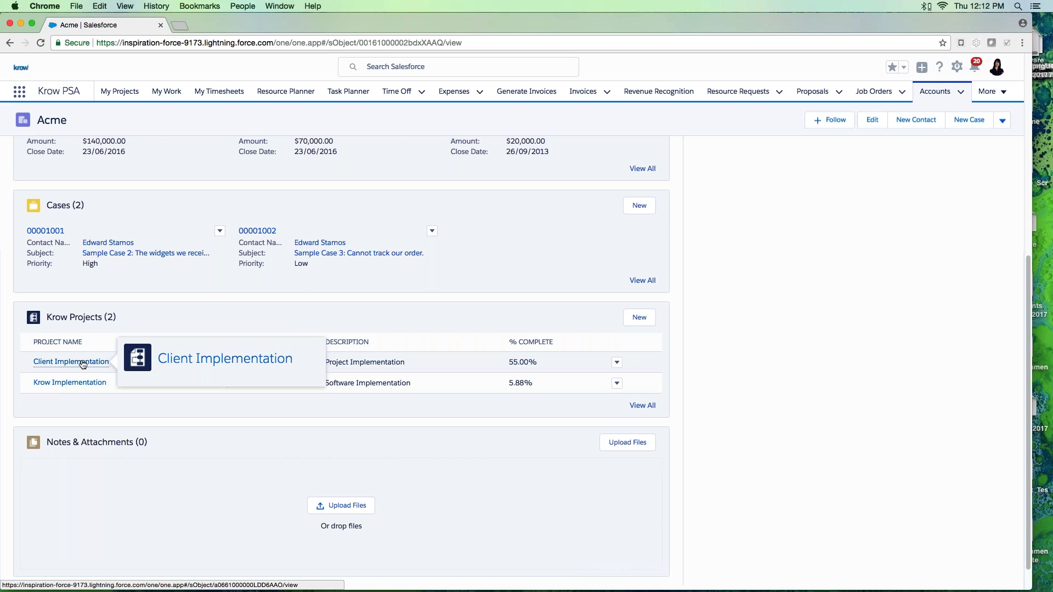
pyautogui.click(82, 363)
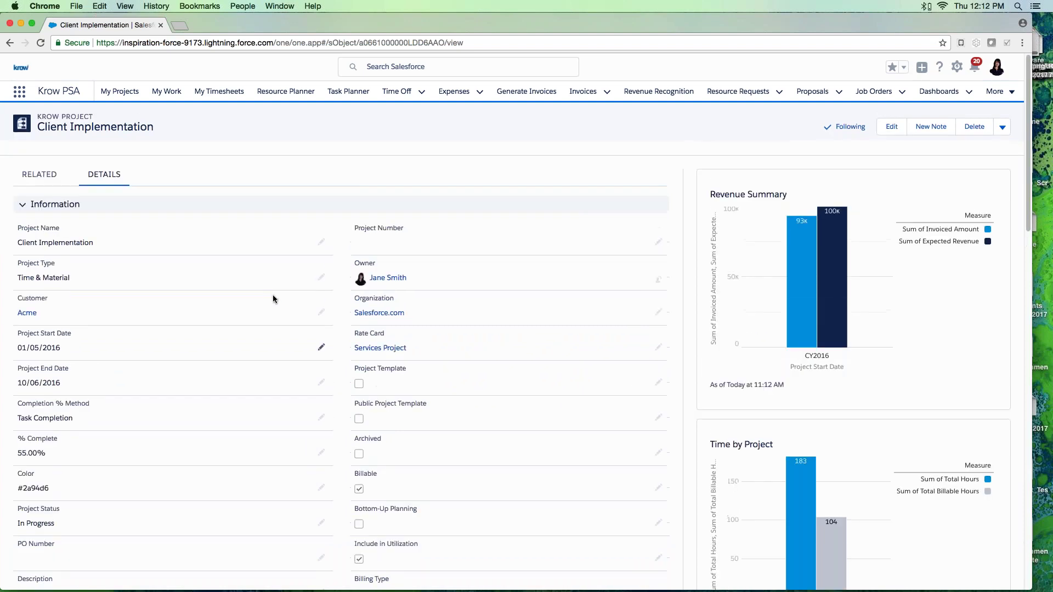
# Collapse the Information section and examine the project's financials, assignments, tasks, timesheets, risks, purchase orders and baselines
pyautogui.click(23, 205)
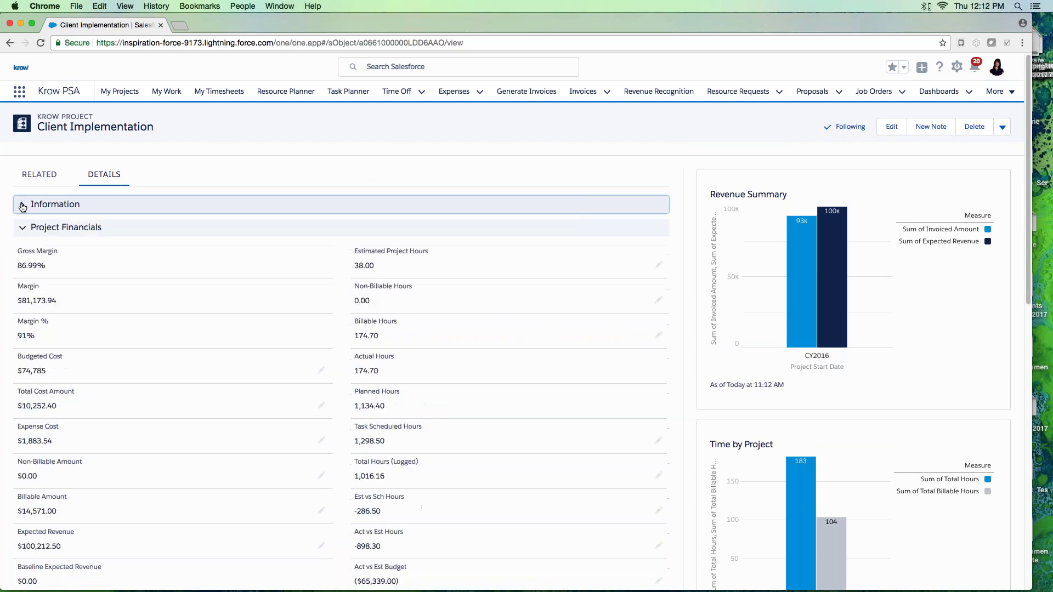
pyautogui.scroll(-3, 229, 335)
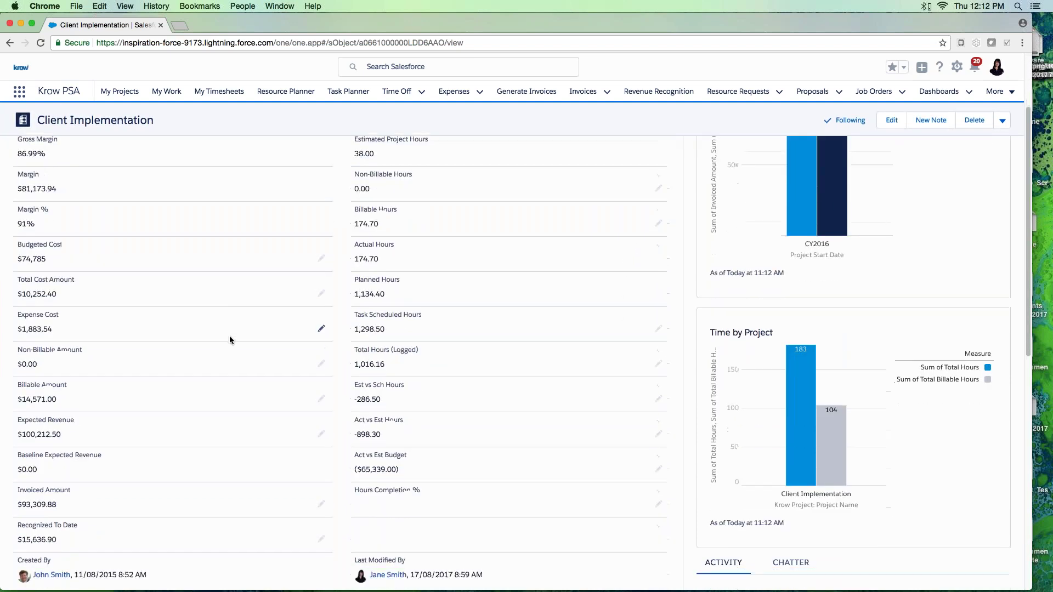
pyautogui.scroll(-7, 229, 335)
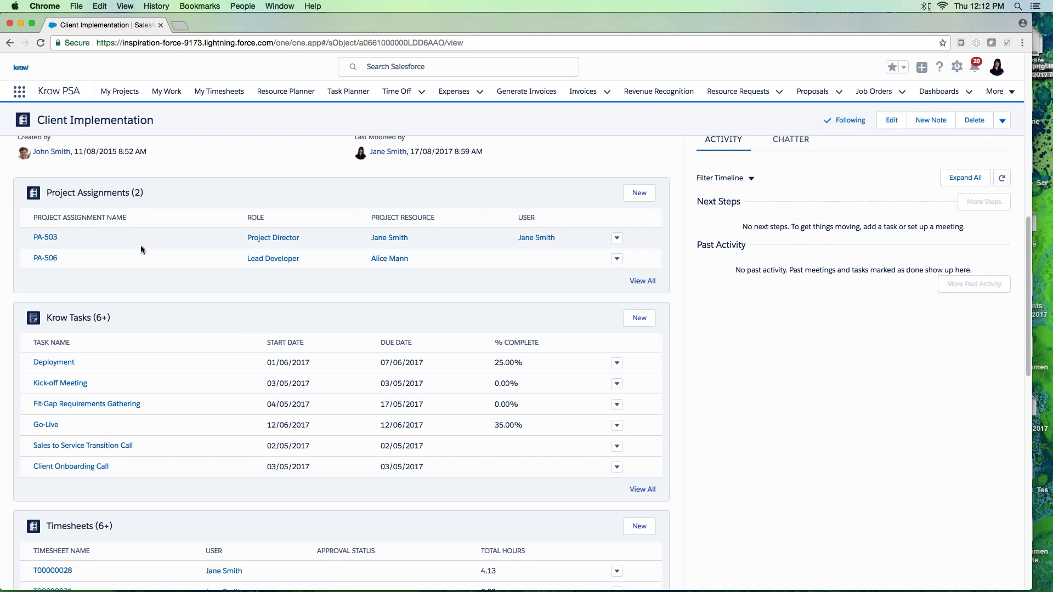
pyautogui.scroll(-2, 164, 274)
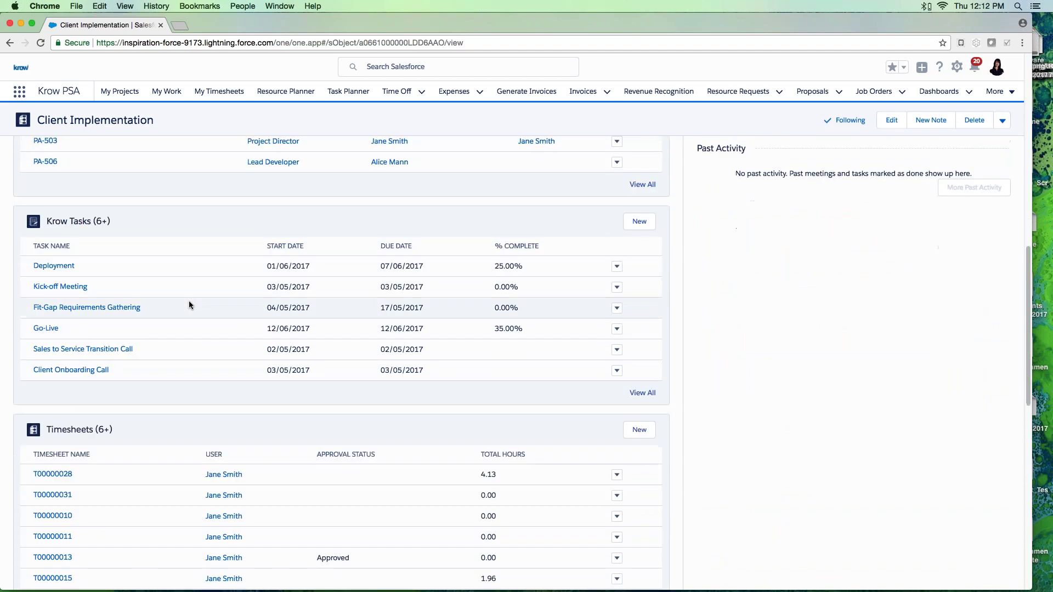
pyautogui.scroll(-11, 188, 306)
pyautogui.scroll(-3, 189, 308)
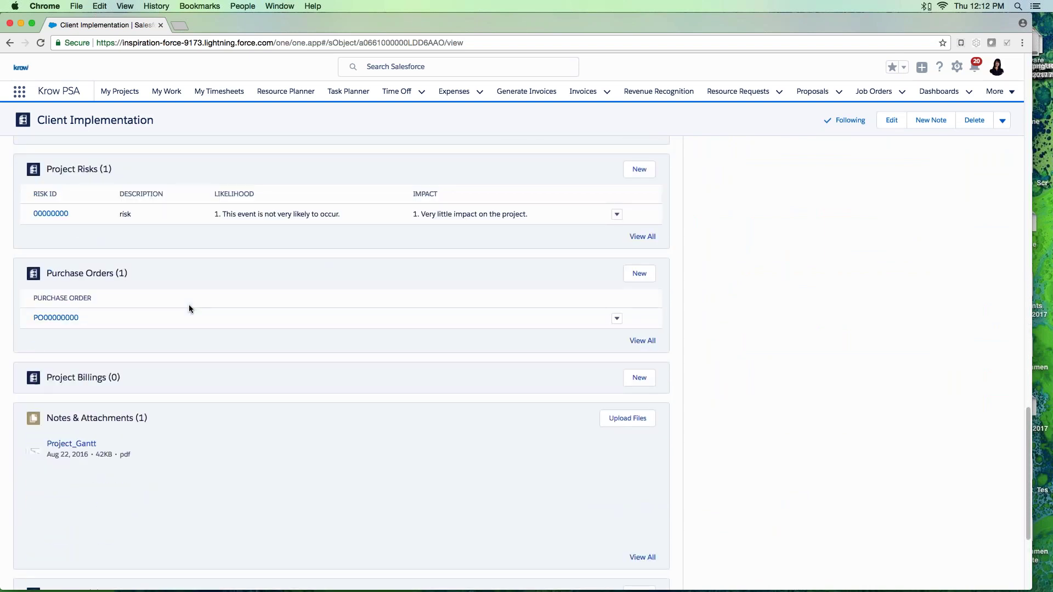
pyautogui.scroll(-3, 189, 309)
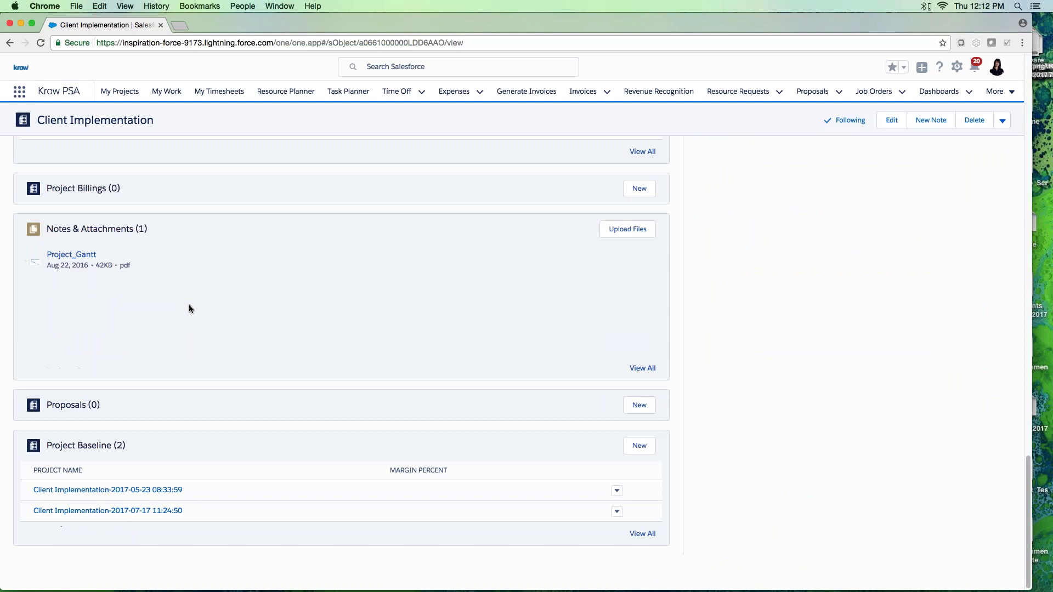
pyautogui.scroll(20, 230, 379)
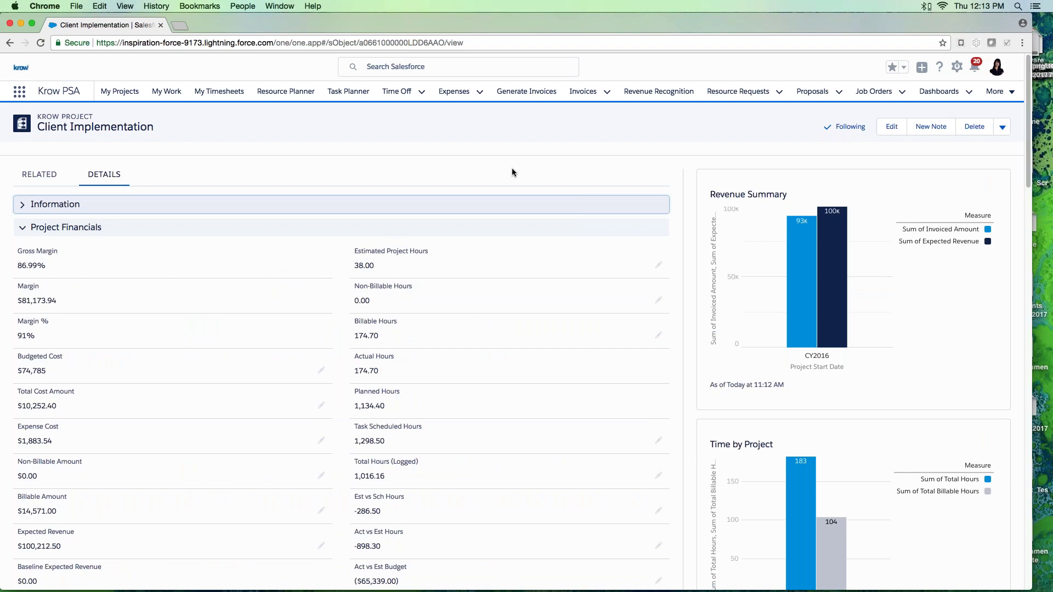
# Create a draft proposal for the Acme account and the Client Implementation project, and import its proposal lines from the project
pyautogui.click(839, 92)
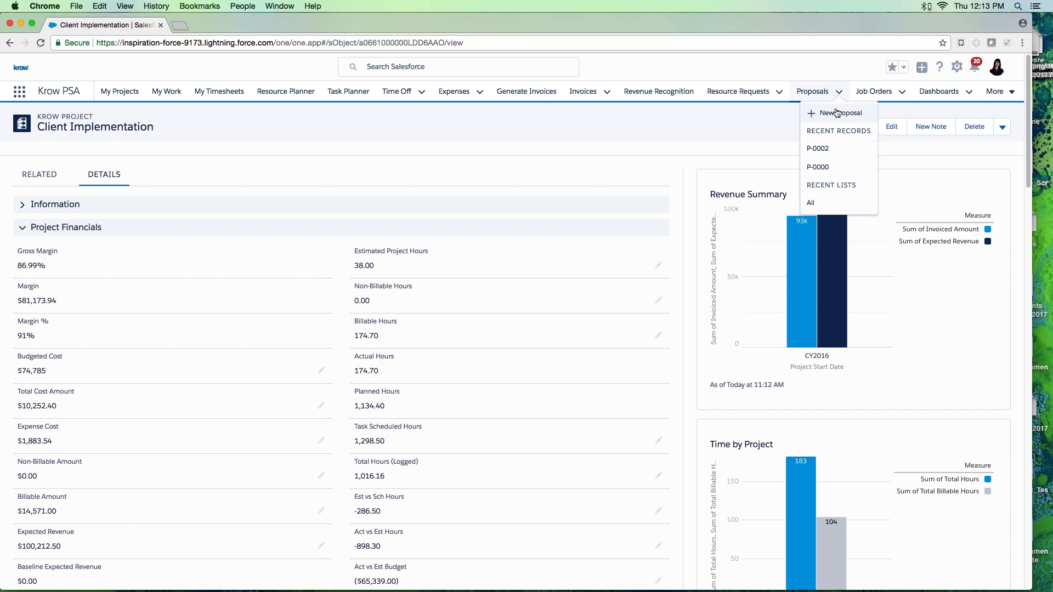
pyautogui.click(835, 114)
pyautogui.click(395, 287)
pyautogui.click(387, 317)
pyautogui.click(400, 329)
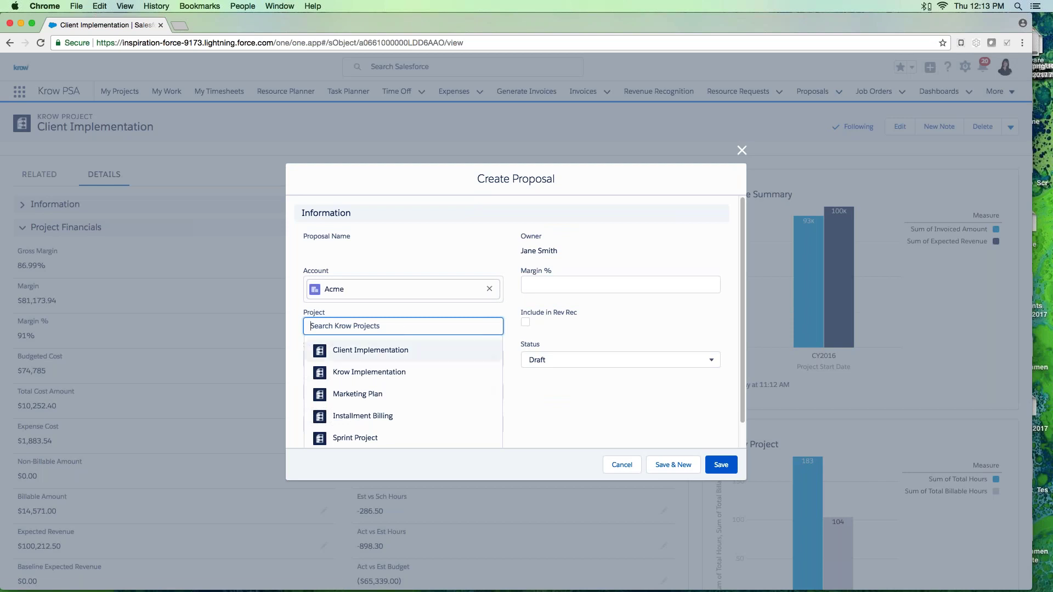
pyautogui.click(387, 351)
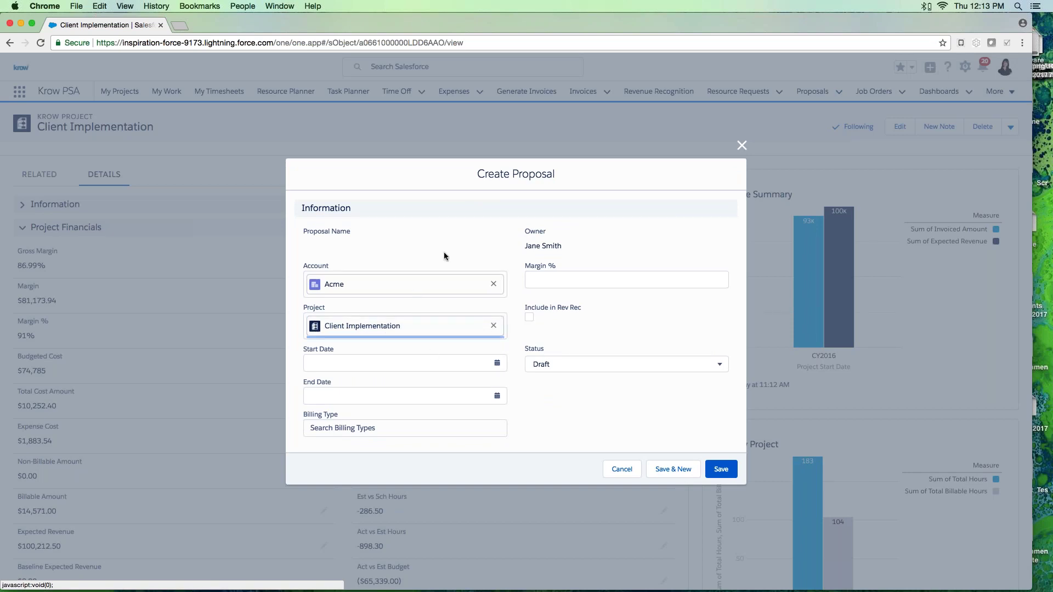
pyautogui.click(721, 469)
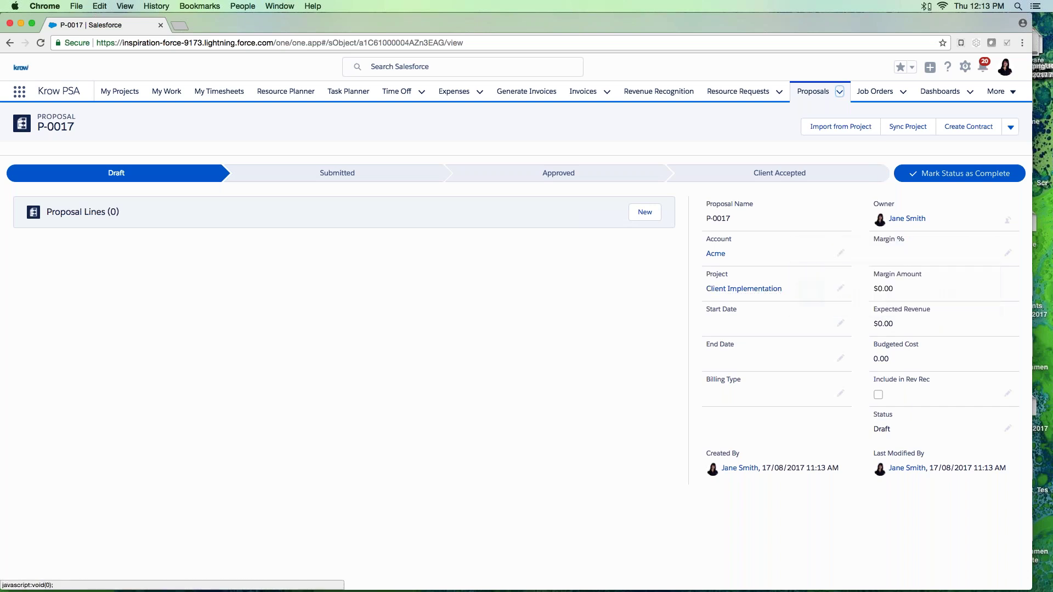
pyautogui.click(848, 129)
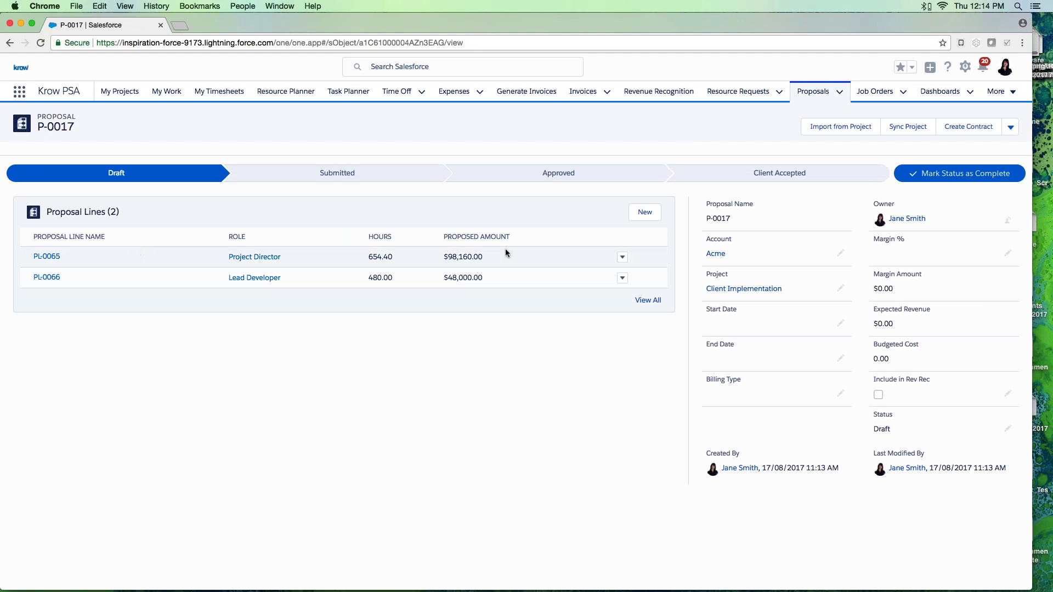
# Examine the Project Director proposal line's rates, hours, amounts and margin in its edit form, and close it without saving
pyautogui.click(622, 256)
pyautogui.click(625, 277)
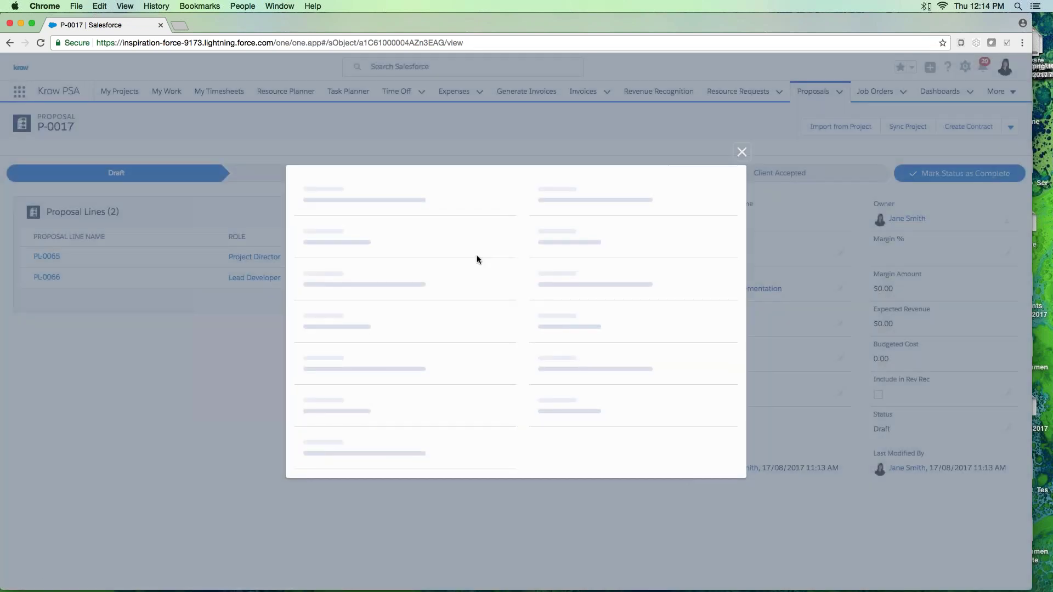
pyautogui.scroll(-1, 540, 282)
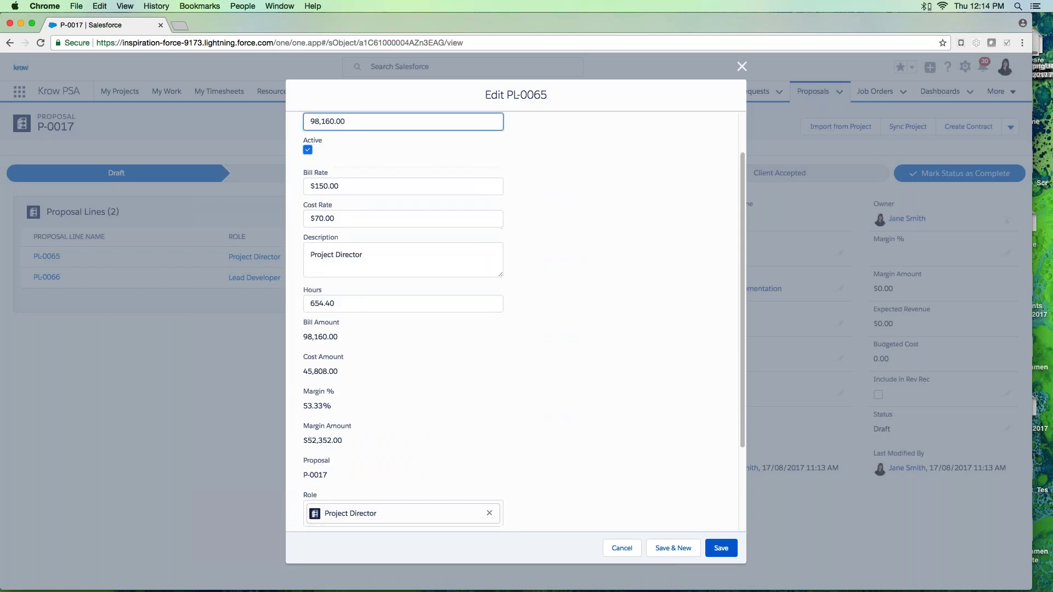
pyautogui.scroll(-3, 516, 320)
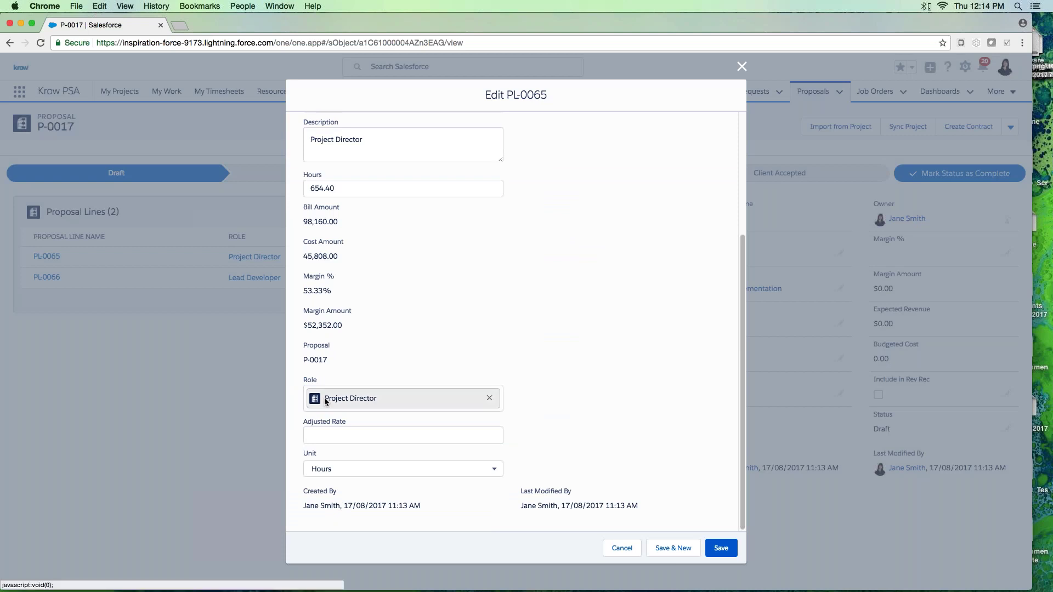
pyautogui.scroll(4, 406, 321)
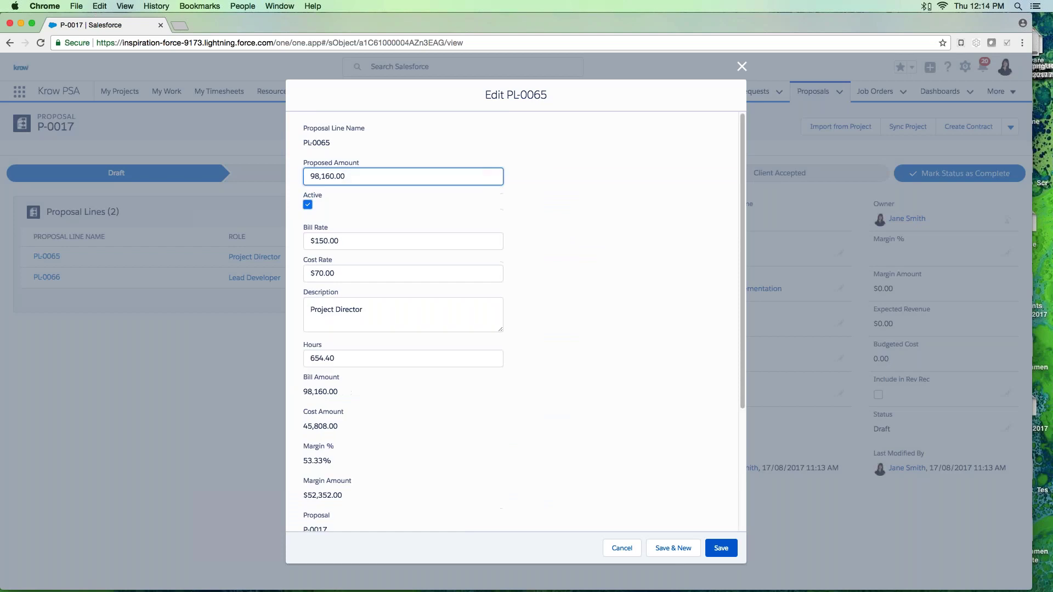
pyautogui.click(621, 548)
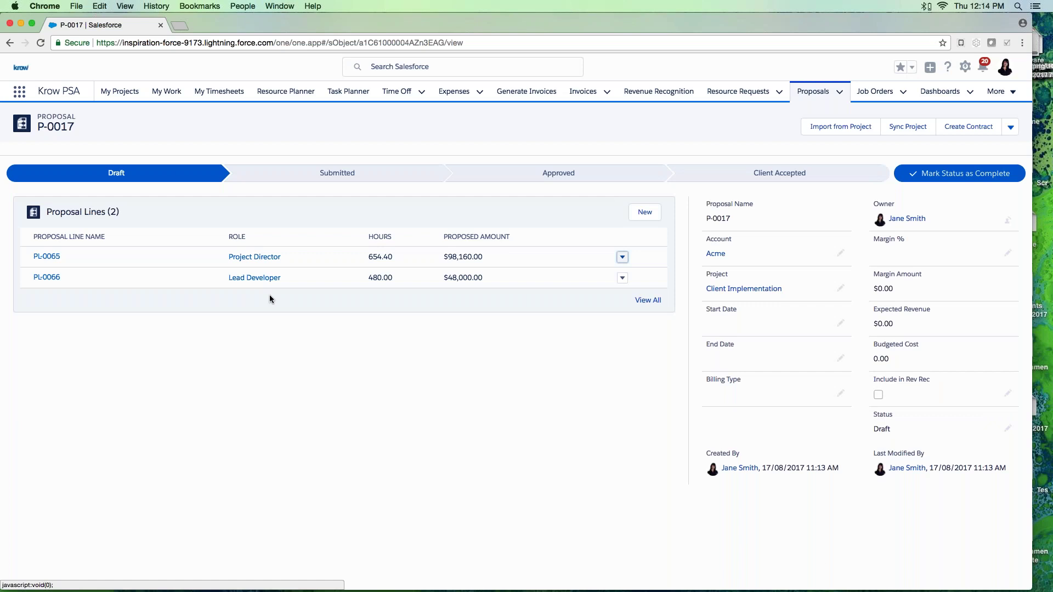
# Reload the proposal and review its margin percentage, margin amount, expected revenue and budgeted cost
pyautogui.click(838, 91)
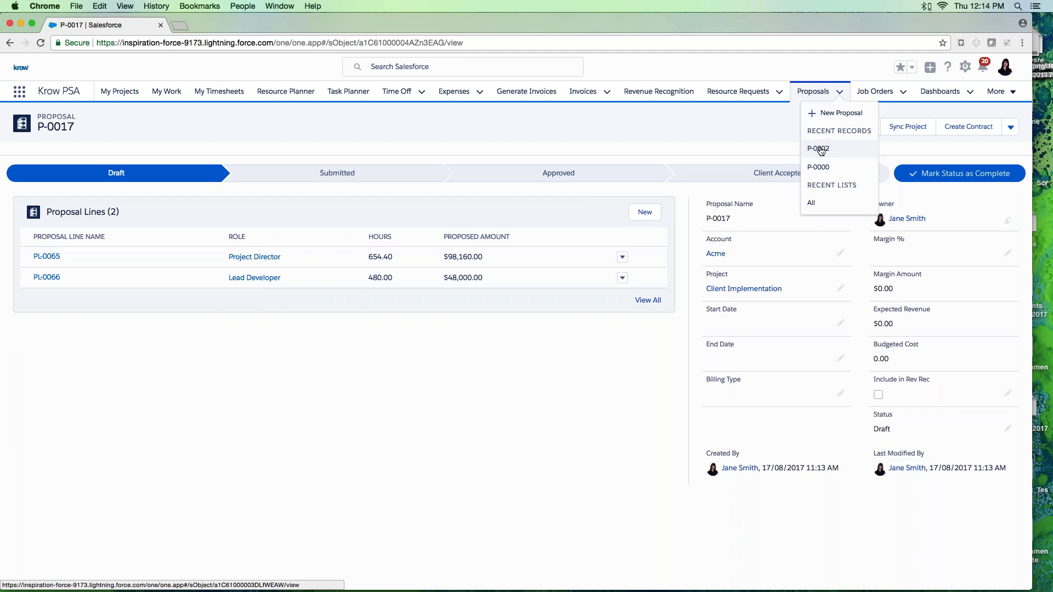
pyautogui.click(41, 43)
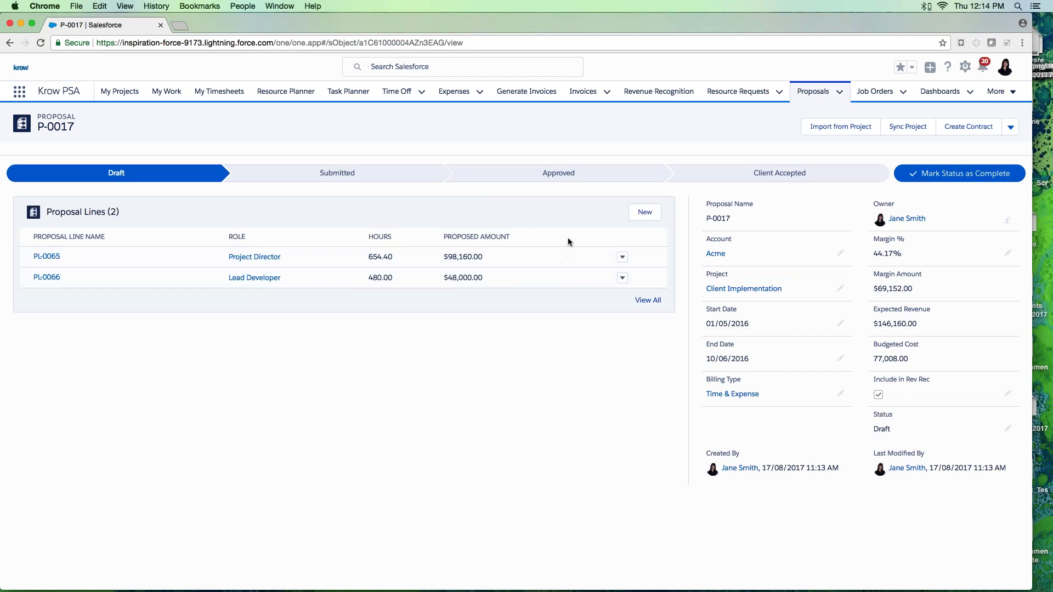
pyautogui.moveTo(872, 239); pyautogui.dragTo(904, 239)
pyautogui.moveTo(872, 274); pyautogui.dragTo(921, 275)
pyautogui.moveTo(873, 309); pyautogui.dragTo(917, 309)
pyautogui.moveTo(873, 345); pyautogui.dragTo(918, 344)
pyautogui.click(693, 375)
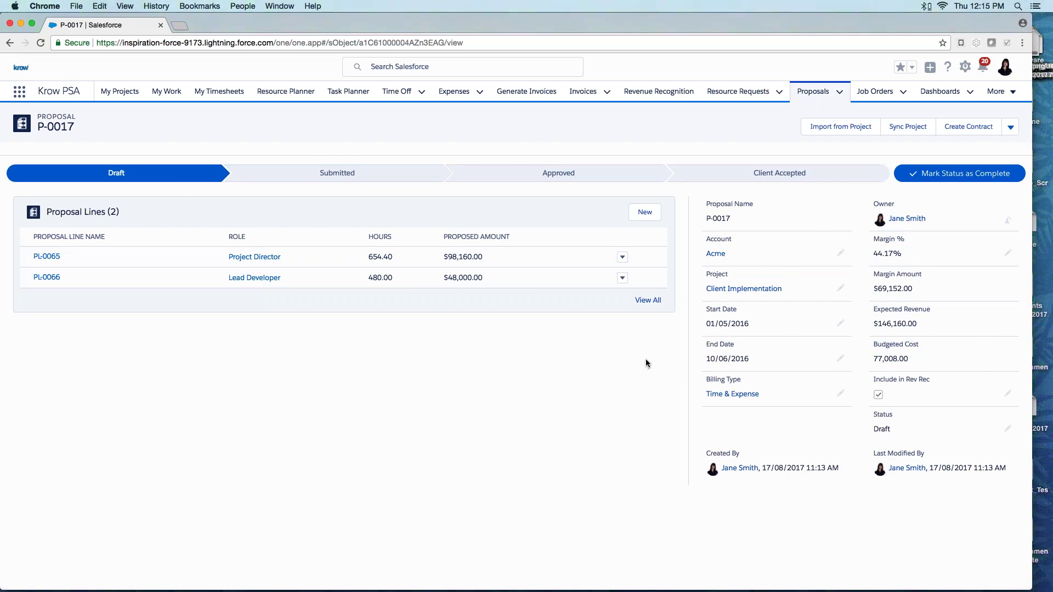
pyautogui.moveTo(872, 253); pyautogui.dragTo(902, 253)
pyautogui.click(570, 380)
# Set the Project Director proposal line's adjusted rate to 250 and save the line
pyautogui.click(622, 256)
pyautogui.click(624, 274)
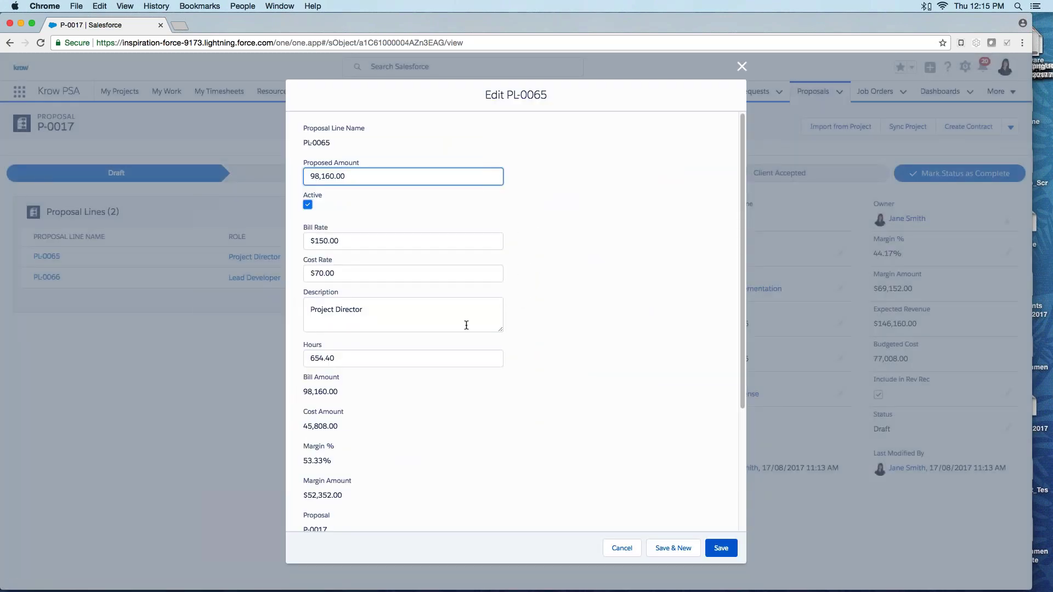
pyautogui.press('Tab')
pyautogui.press('Tab')
pyautogui.scroll(-5, 534, 333)
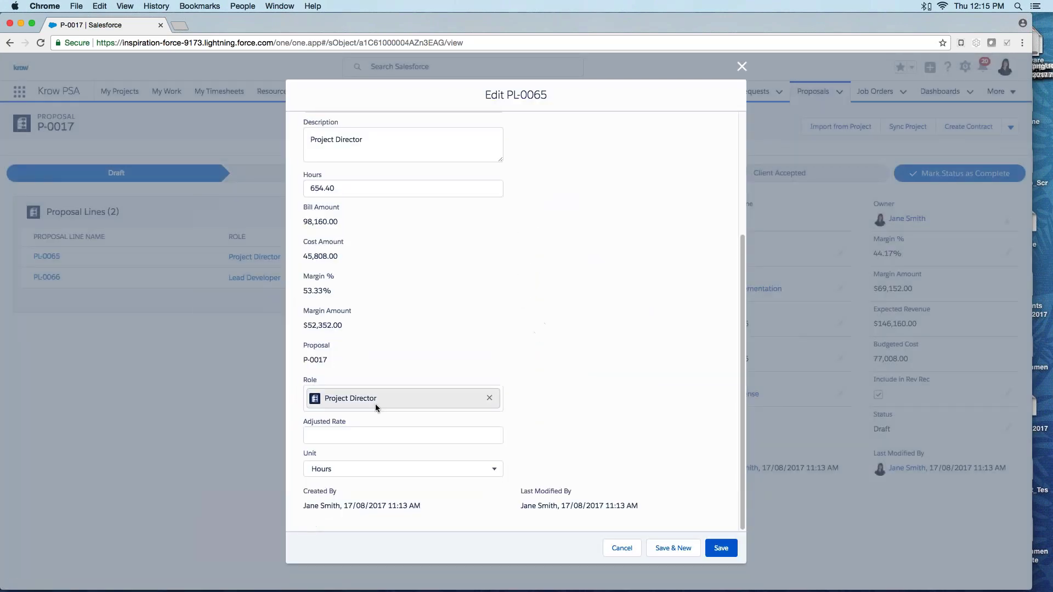
pyautogui.click(360, 431)
pyautogui.write('250')
pyautogui.click(594, 395)
pyautogui.click(721, 548)
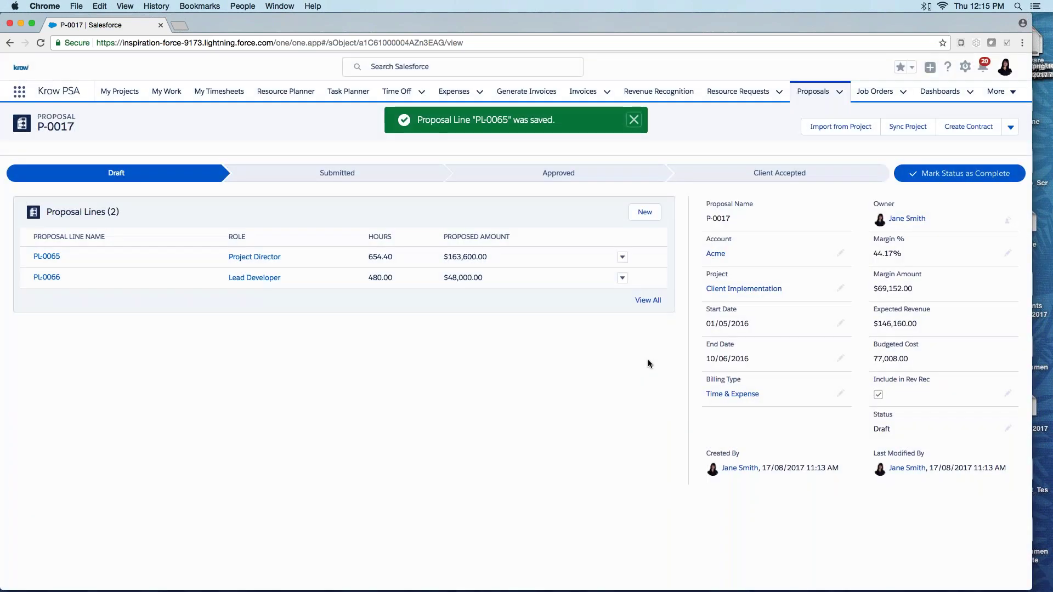
# Add a Fixed Fee proposal line with a proposed amount of $5,000 and the description "Software Delivered"
pyautogui.click(644, 211)
pyautogui.write('5000')
pyautogui.click(505, 244)
pyautogui.scroll(-1, 505, 245)
pyautogui.click(395, 320)
pyautogui.write('Sof')
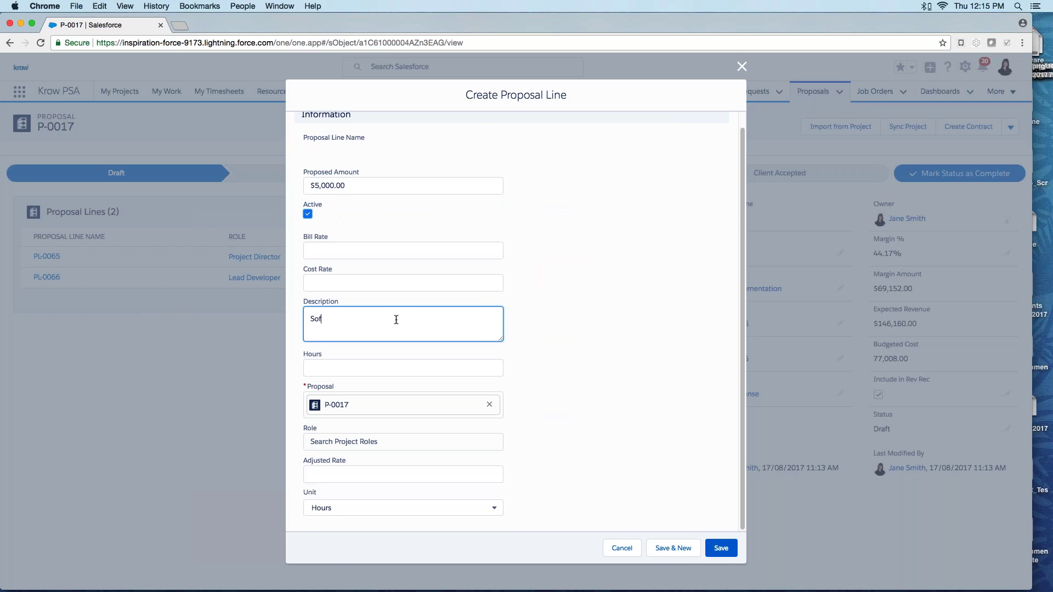
pyautogui.write('oftware Delivered')
pyautogui.click(459, 507)
pyautogui.click(439, 582)
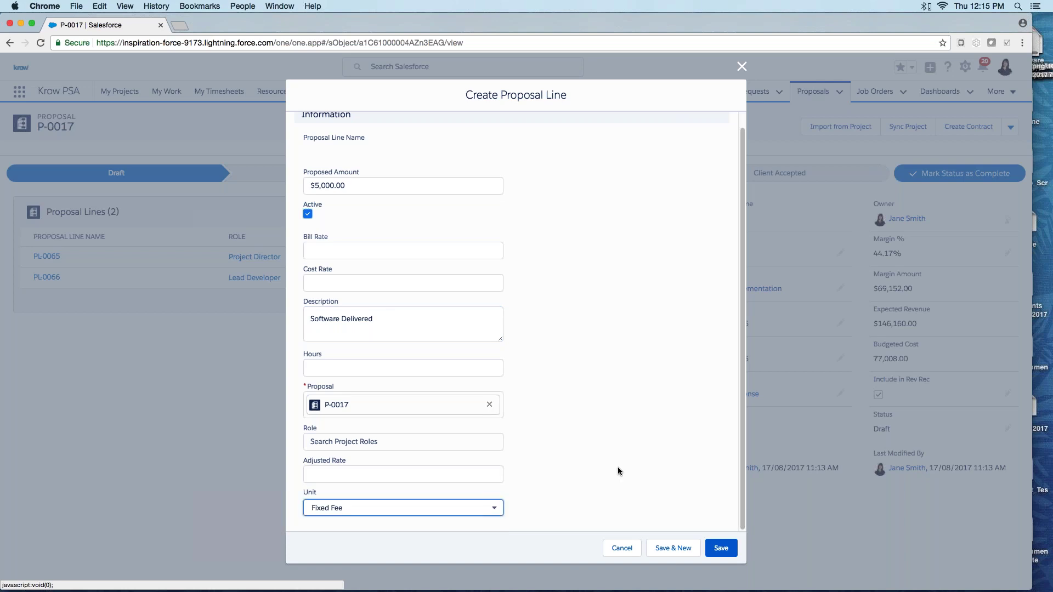
pyautogui.click(721, 548)
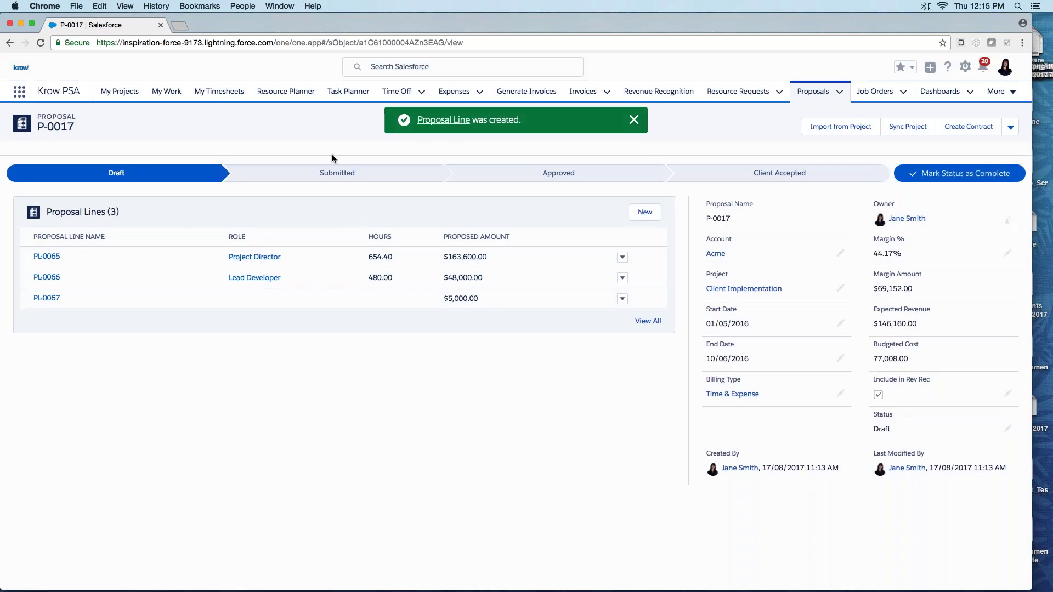
# Reload the proposal after the line changes and check its recalculated margin percentage and margin amount
pyautogui.click(40, 42)
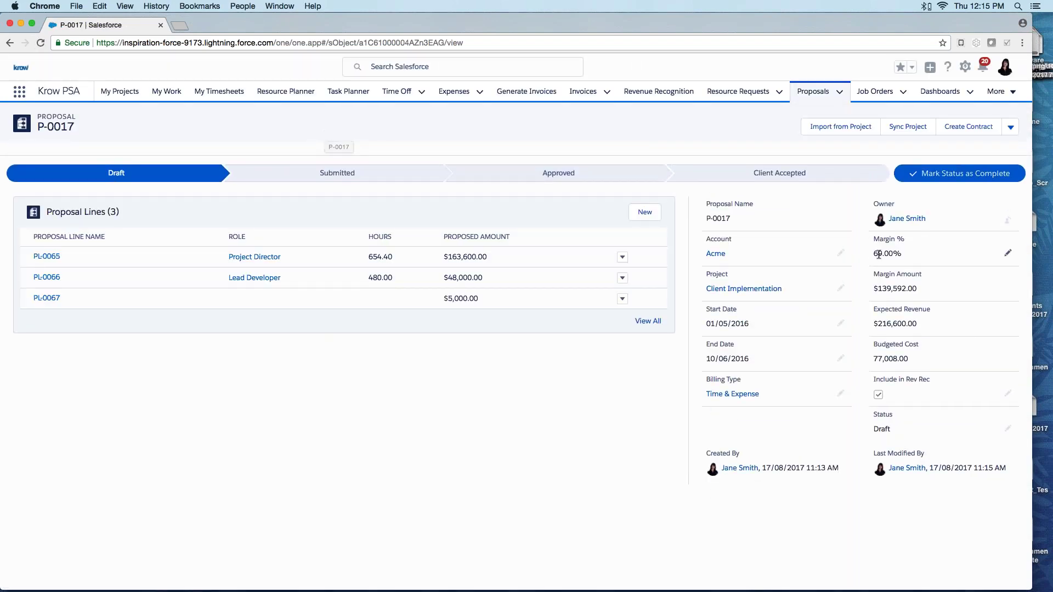
pyautogui.tripleClick(876, 254)
pyautogui.moveTo(874, 289); pyautogui.dragTo(936, 292)
pyautogui.click(935, 282)
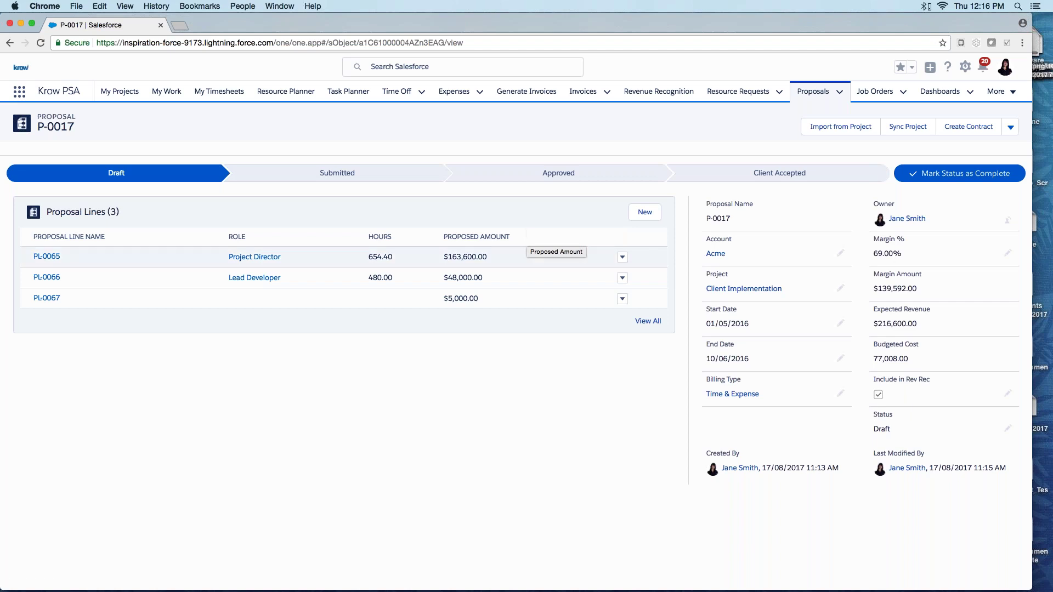
pyautogui.moveTo(712, 292)
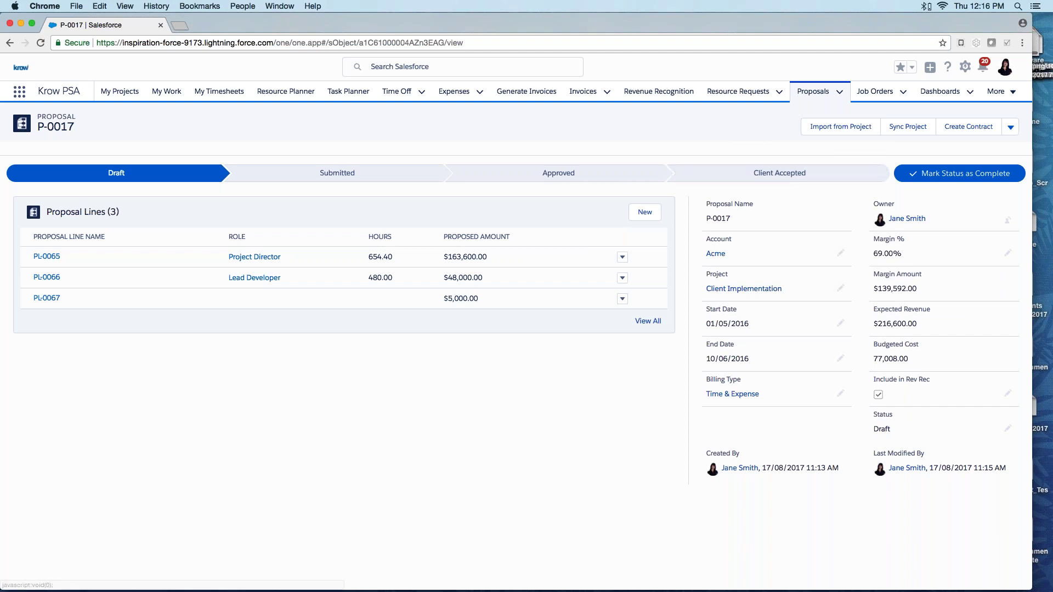
# Sync the proposal with its project and select the Client Accepted stage
pyautogui.click(908, 133)
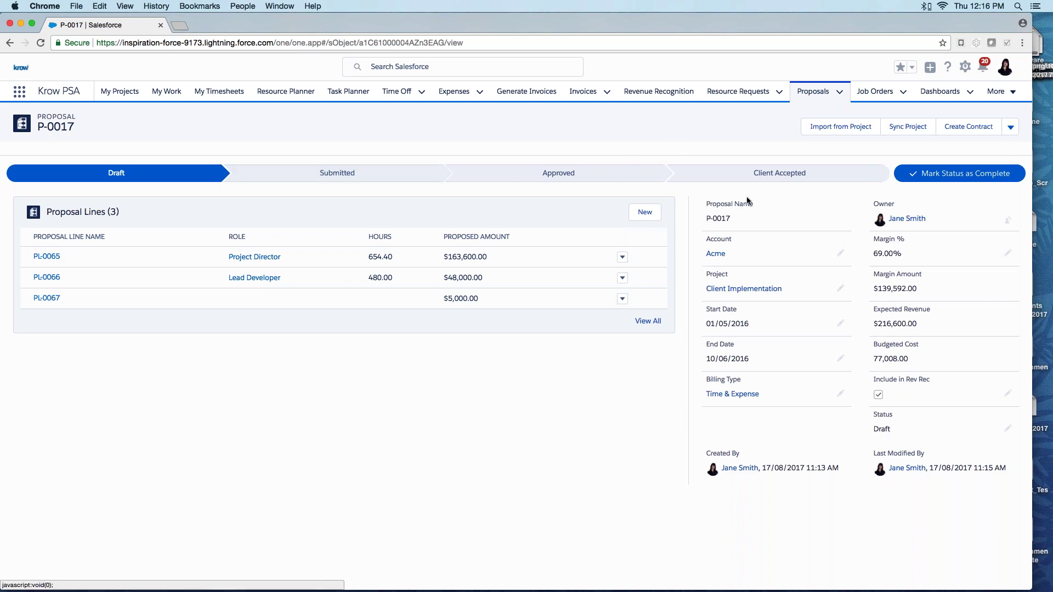
pyautogui.click(783, 177)
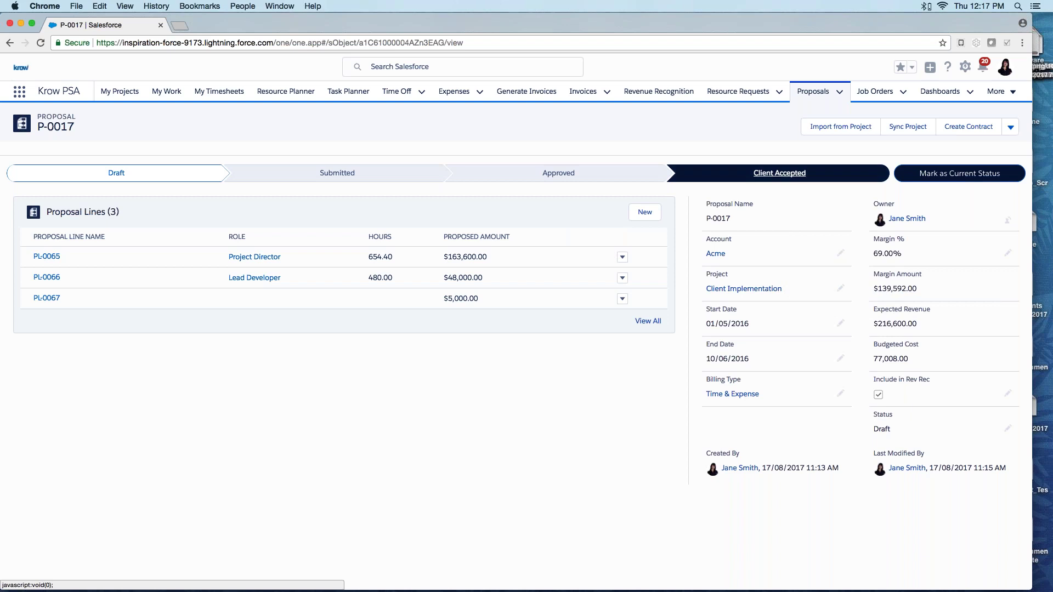
pyautogui.click(1011, 127)
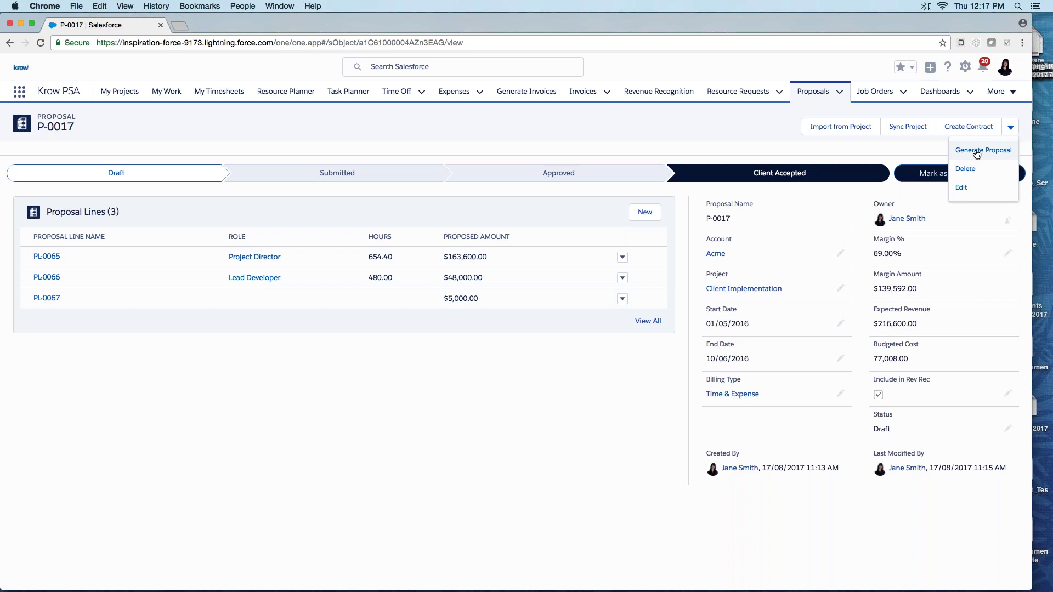
pyautogui.click(887, 150)
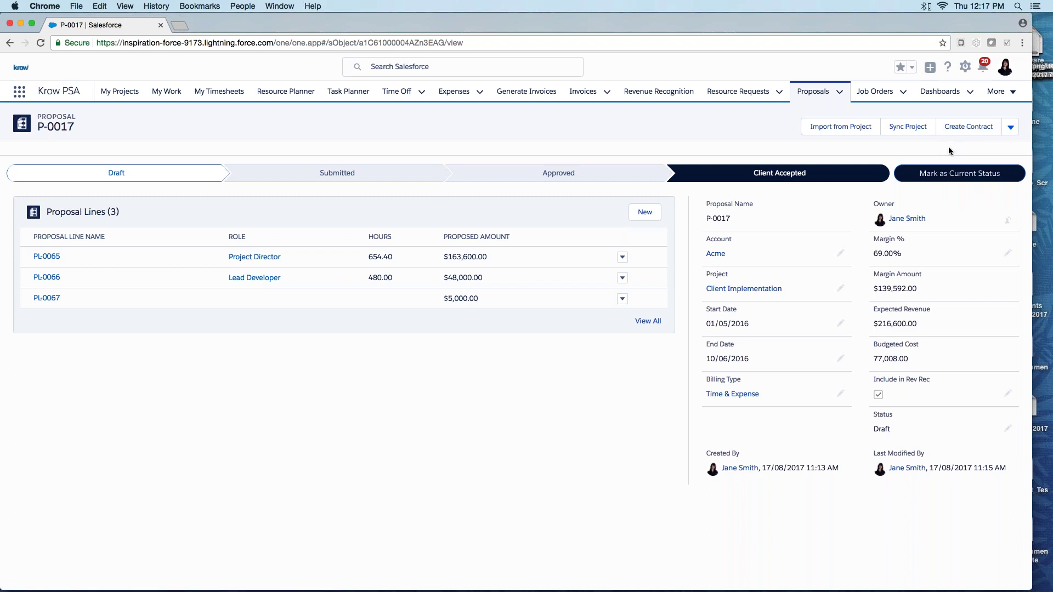
# Create a contract from the proposal and open it from the recently viewed contracts
pyautogui.click(967, 126)
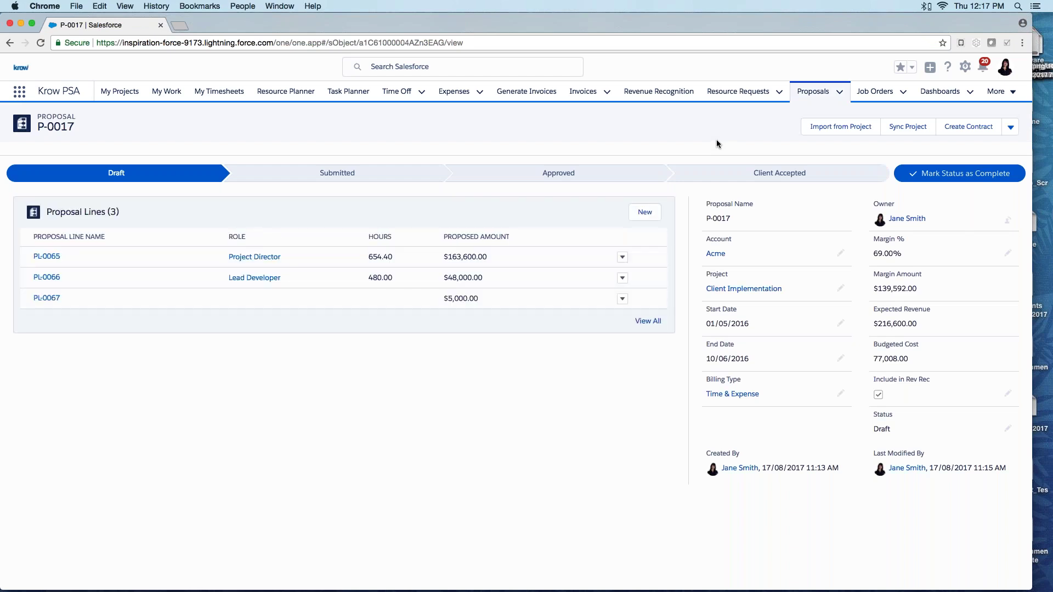
pyautogui.click(1012, 92)
pyautogui.click(993, 188)
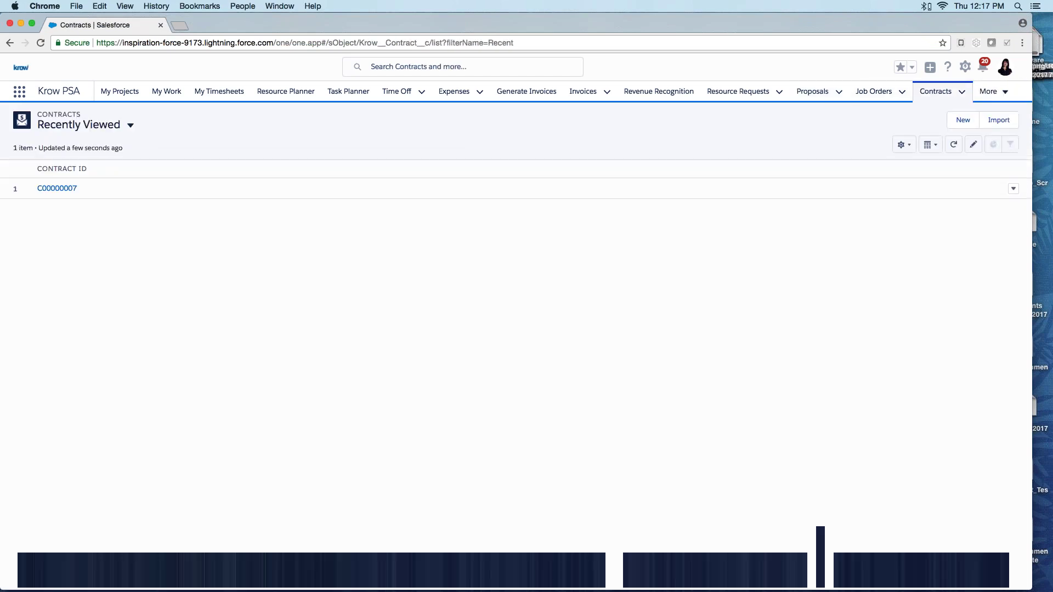
pyautogui.click(57, 188)
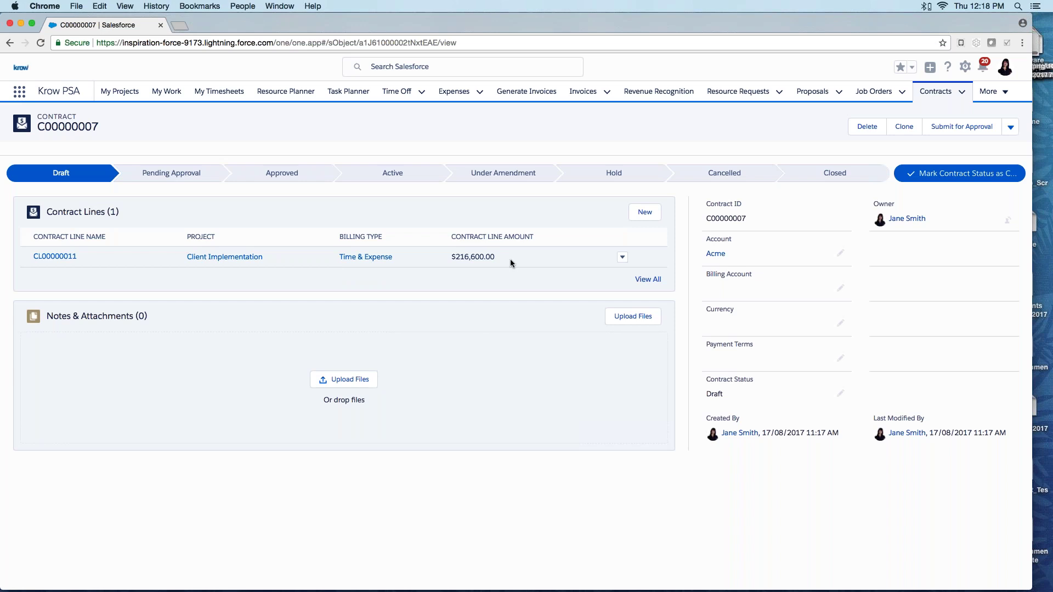
# Examine the Time & Expense contract line's amount, billing type, revenue template and dates in its edit form, and close it without saving
pyautogui.click(622, 257)
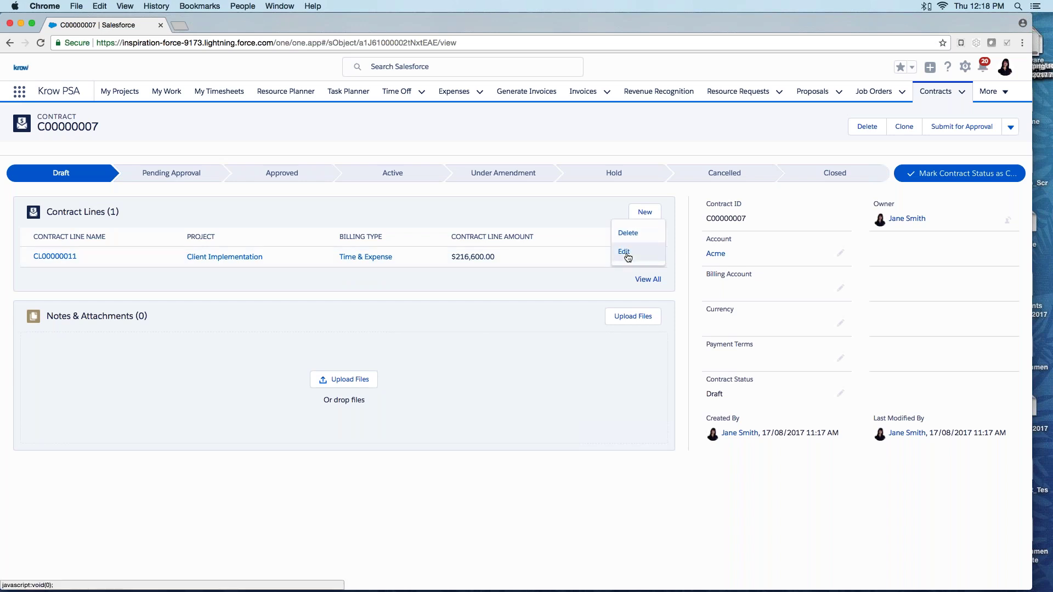
pyautogui.click(625, 253)
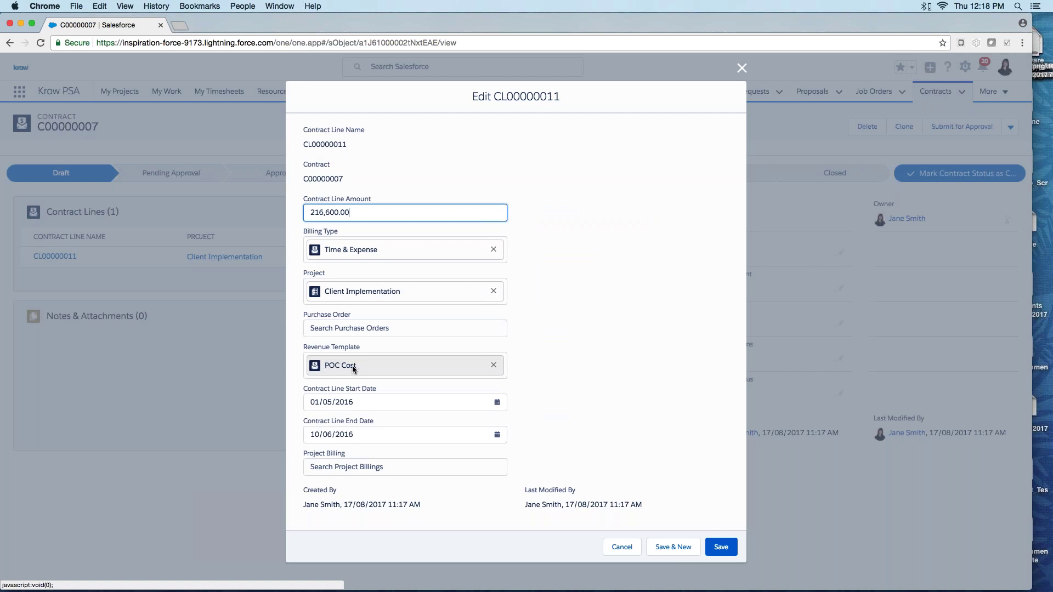
pyautogui.click(586, 374)
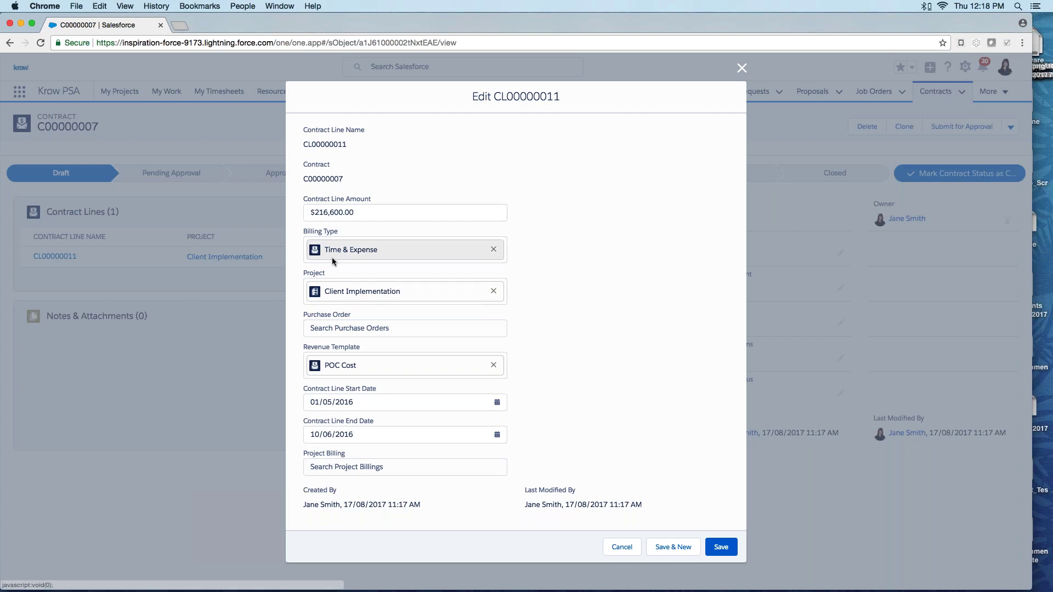
pyautogui.click(742, 68)
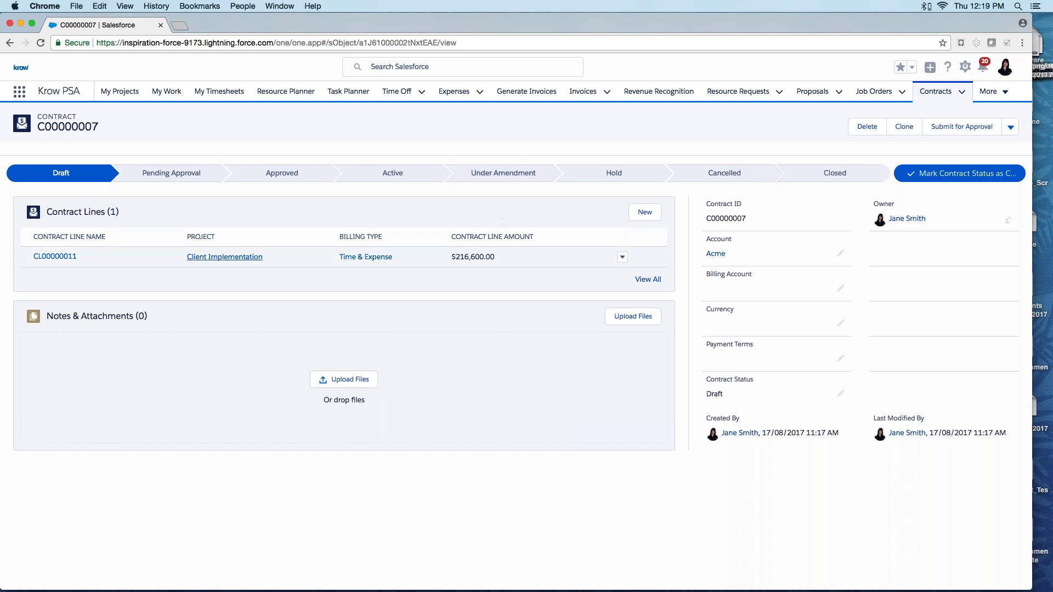
# Add a $5,000 Fixed Fee contract line for the Client Implementation project with the Billing Event revenue template
pyautogui.click(645, 213)
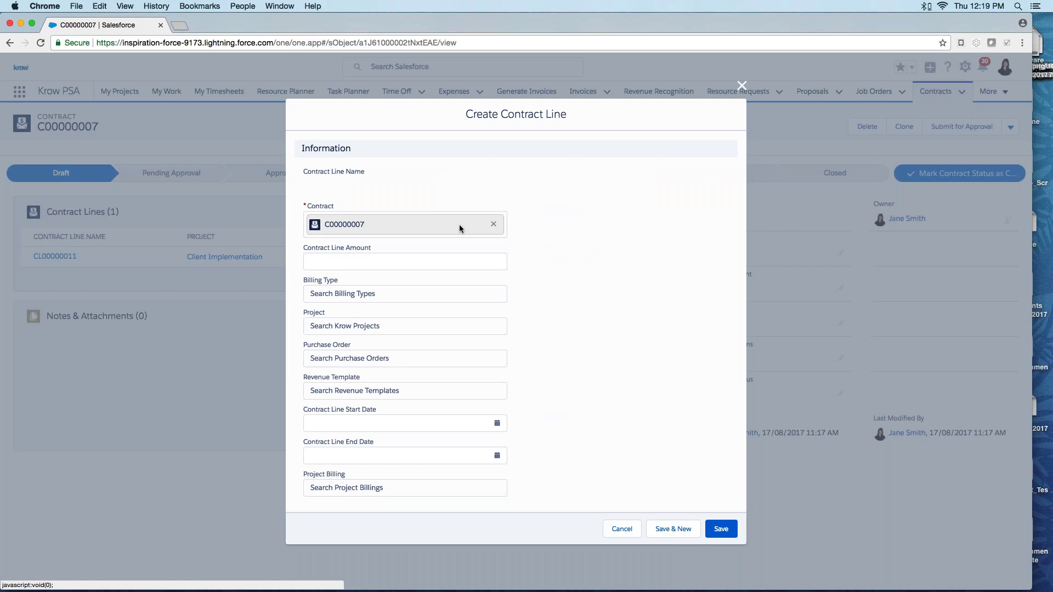
pyautogui.click(405, 262)
pyautogui.write('5000')
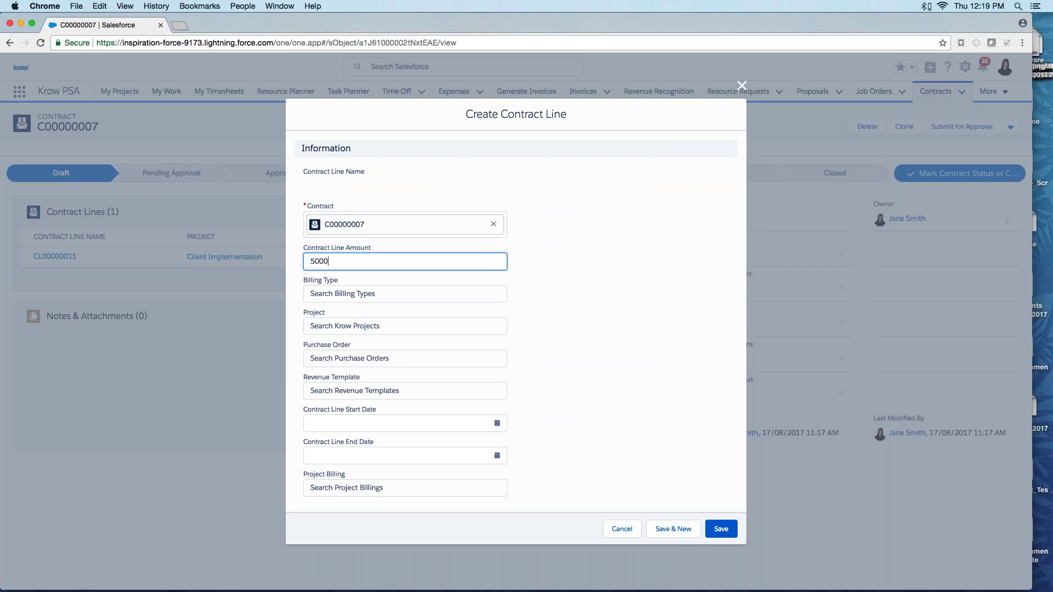
pyautogui.press('Tab')
pyautogui.write('f')
pyautogui.click(351, 319)
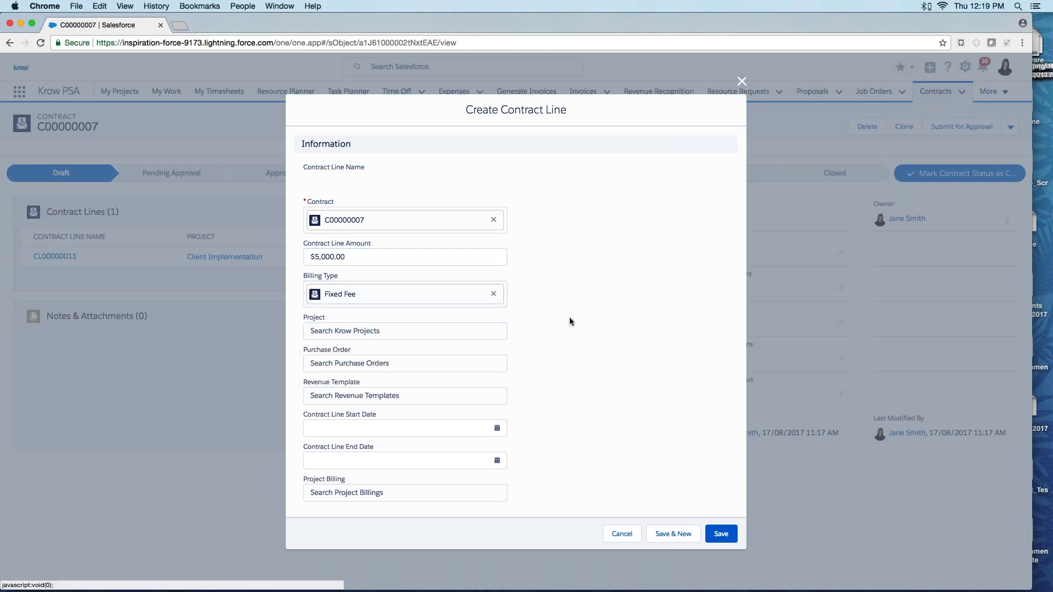
pyautogui.press('Tab')
pyautogui.write('c')
pyautogui.click(390, 353)
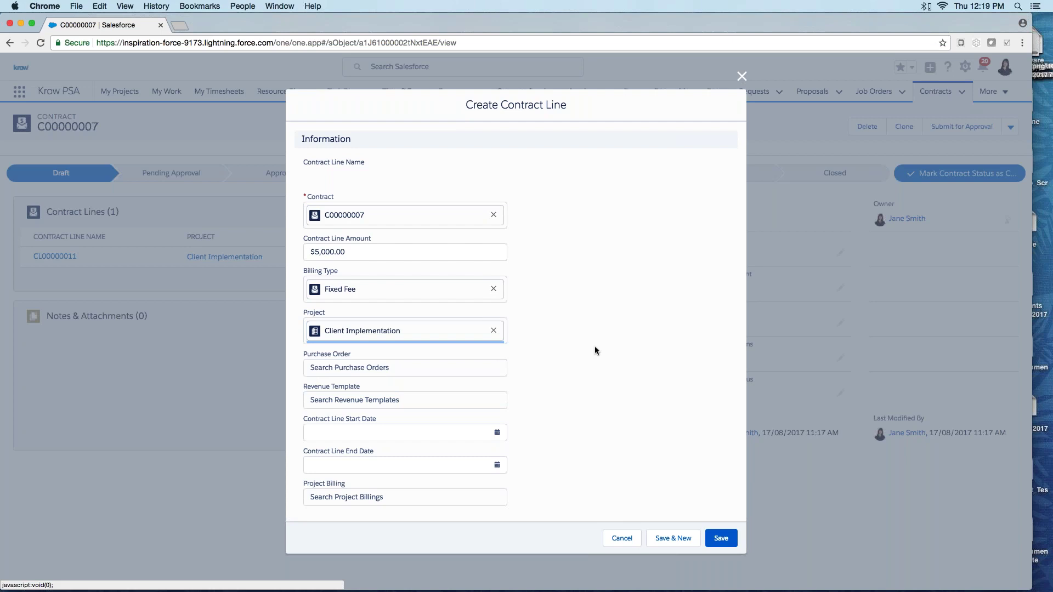
pyautogui.press('Tab')
pyautogui.press('Tab')
pyautogui.press('Return')
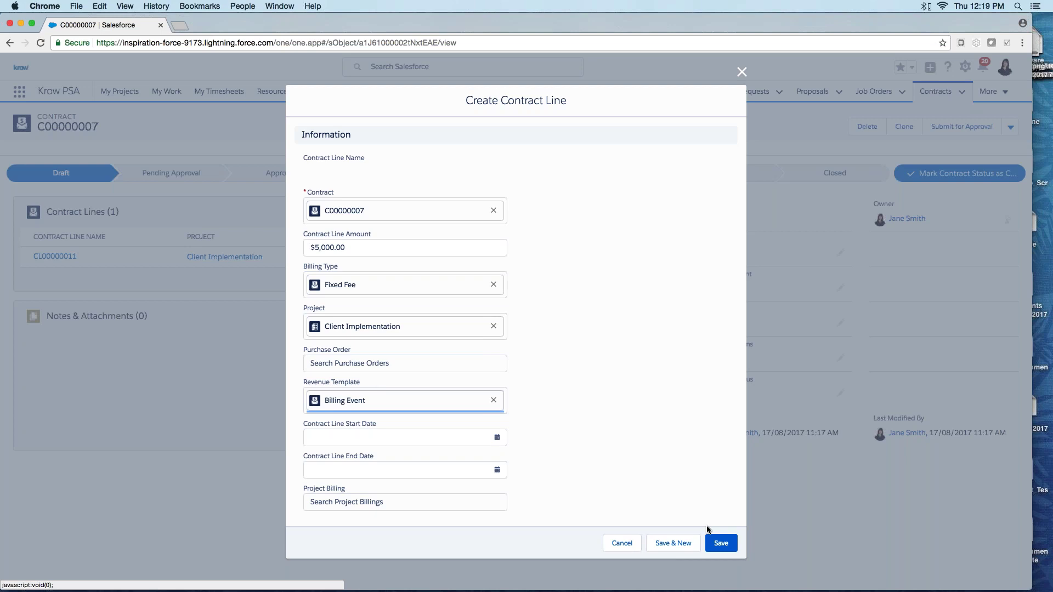
pyautogui.click(716, 541)
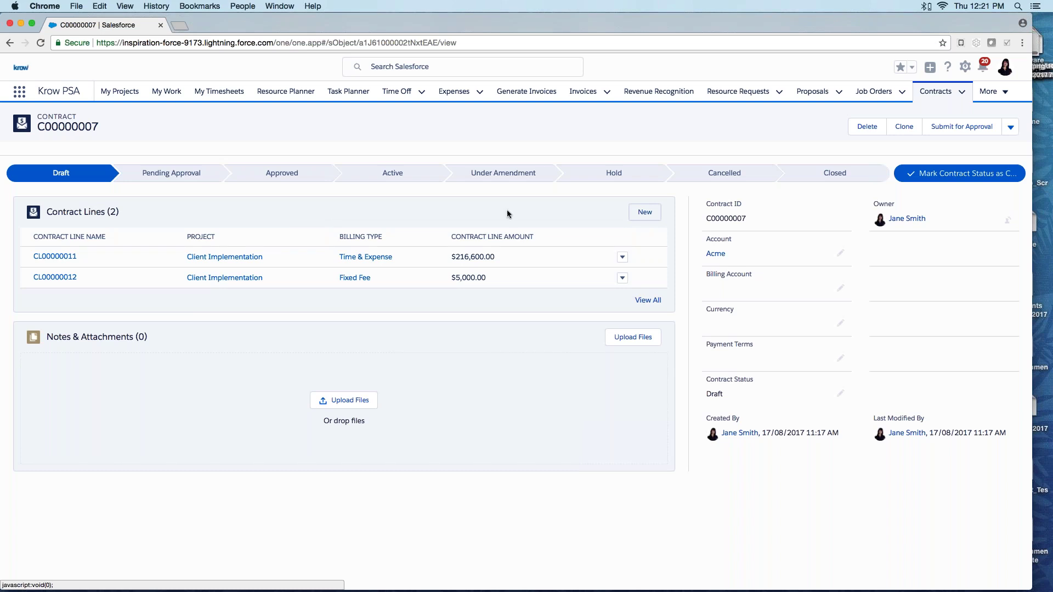
# Mark Active as the contract's current status
pyautogui.click(393, 177)
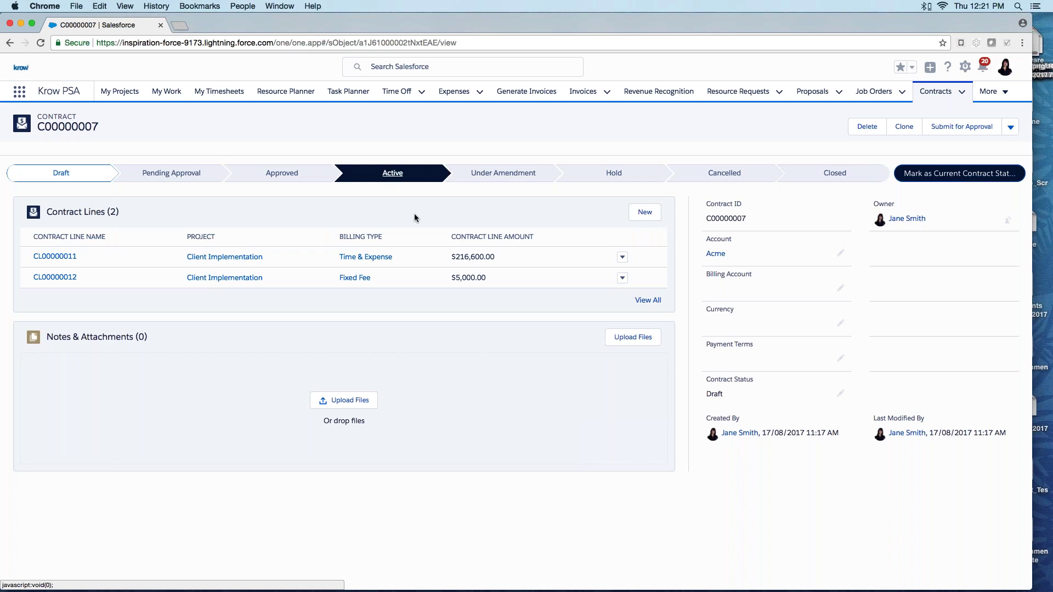
pyautogui.click(943, 173)
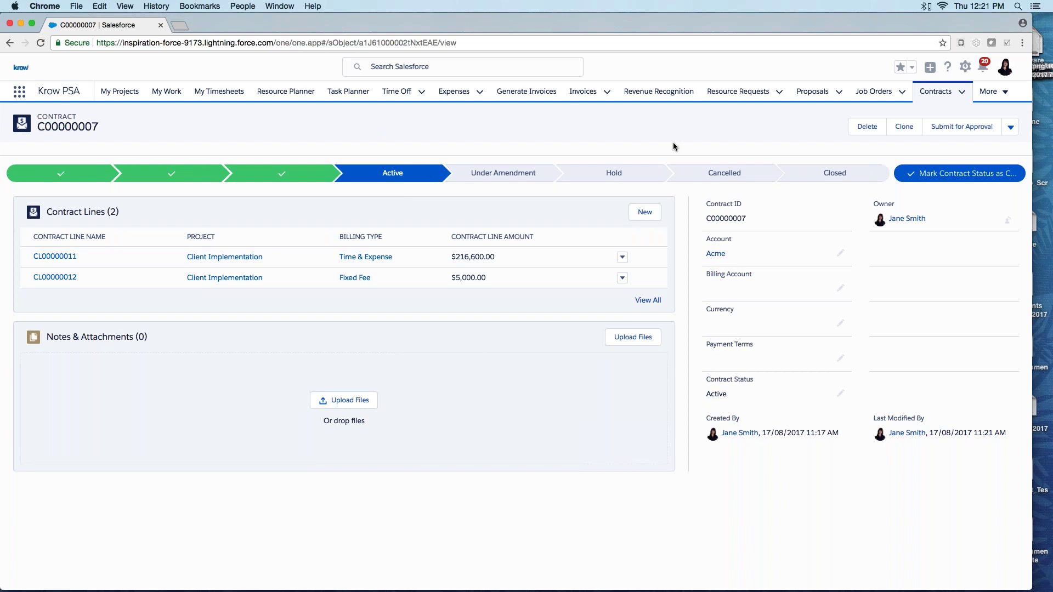
# Show My Projects as tiles, search for "client" and open the Client Implementation project's task list
pyautogui.click(118, 91)
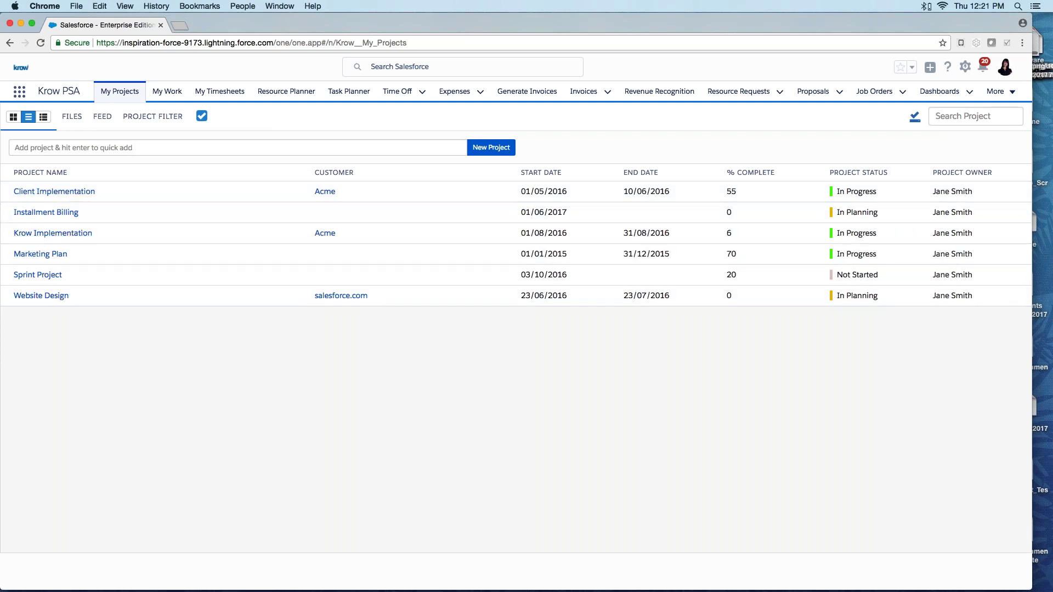
pyautogui.click(13, 117)
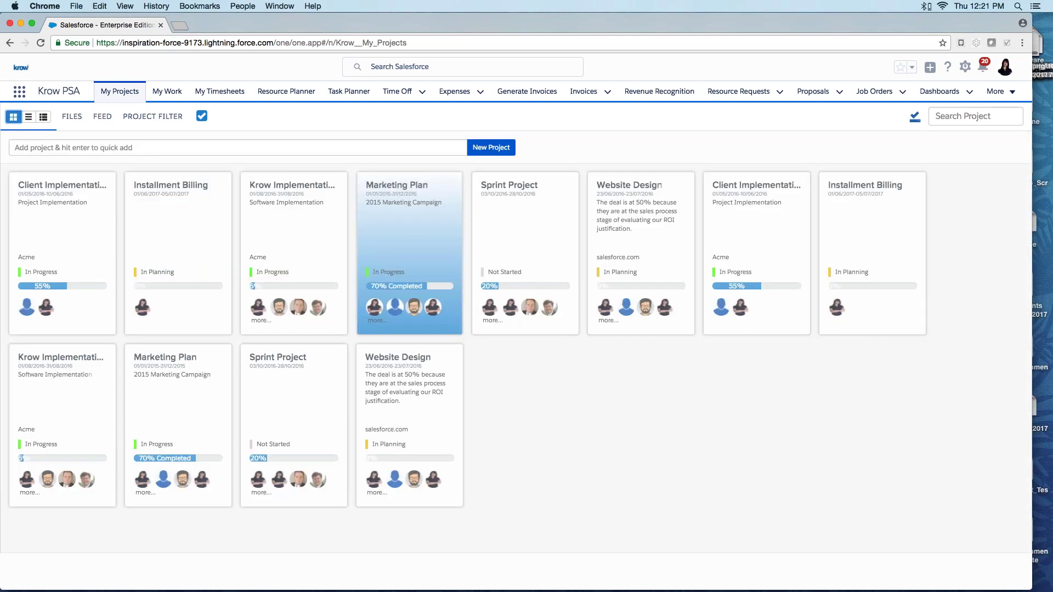
pyautogui.click(965, 117)
pyautogui.write('client')
pyautogui.press('Return')
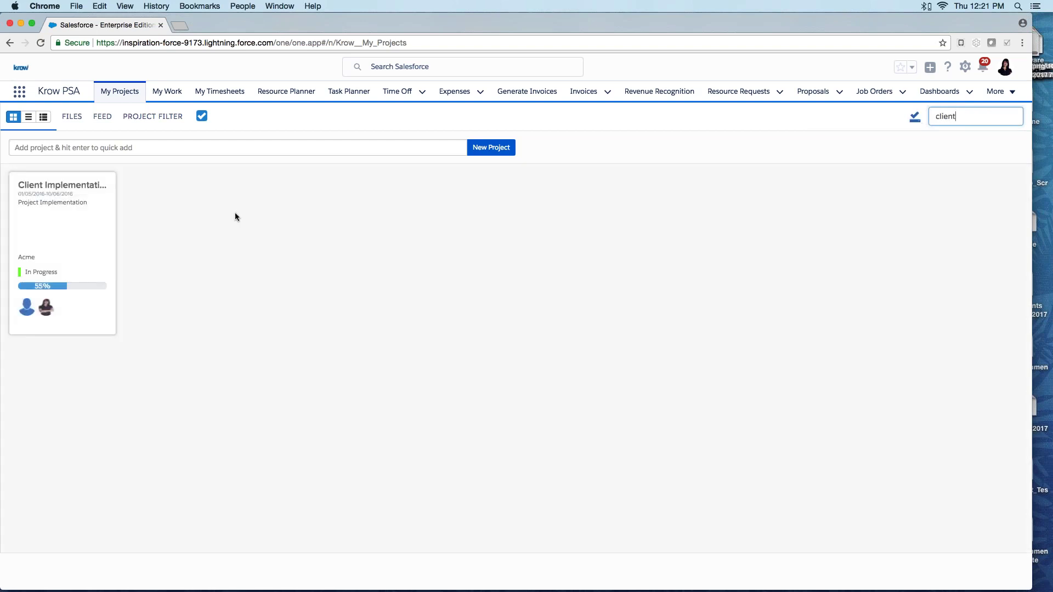
pyautogui.click(46, 305)
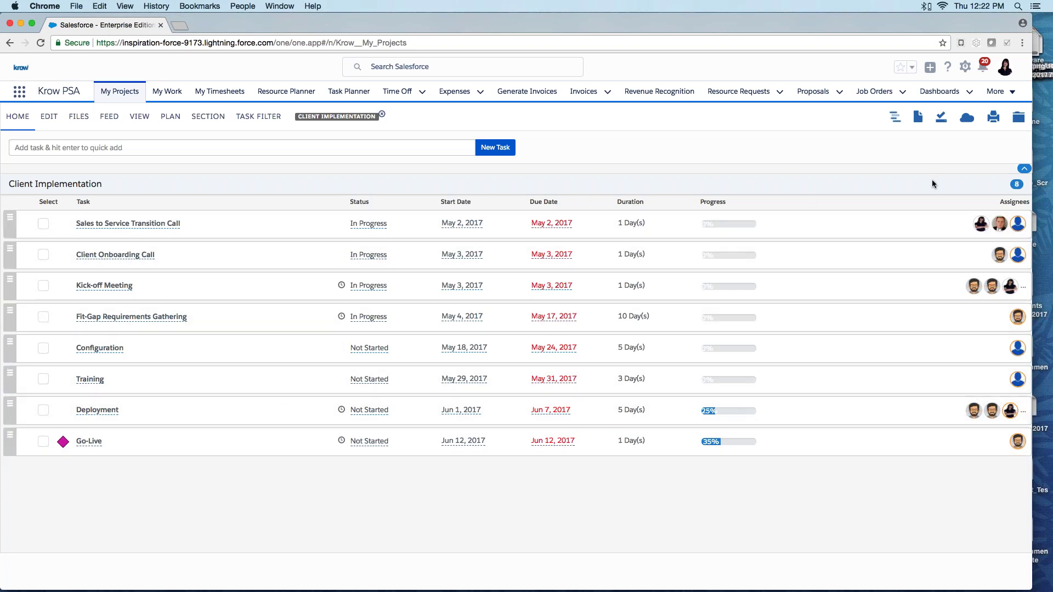
# Review the Client Implementation project's completion, hours, budget and margin summary, and collapse it
pyautogui.click(1023, 168)
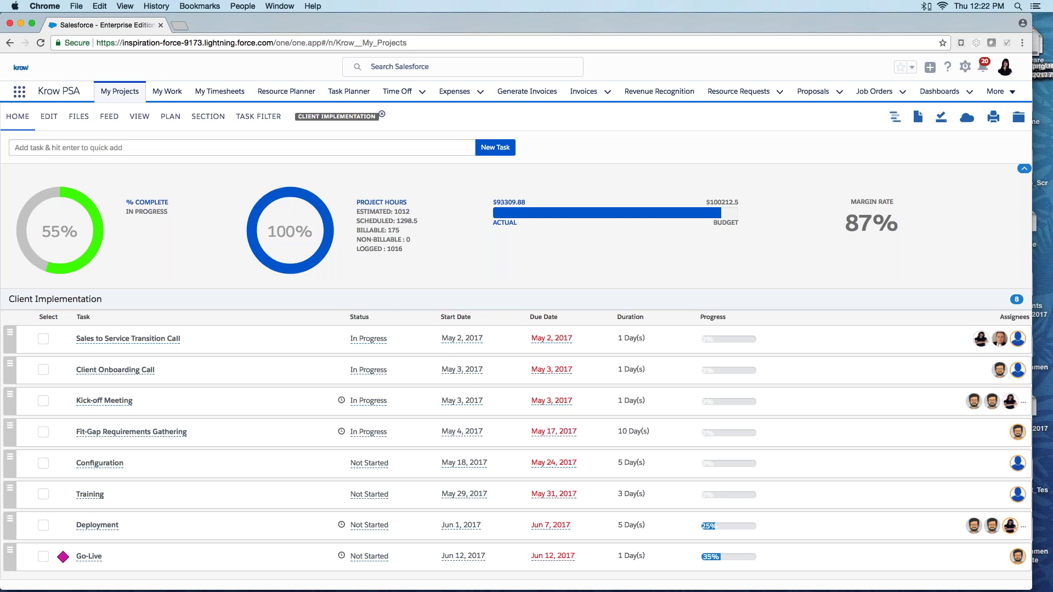
pyautogui.click(1023, 169)
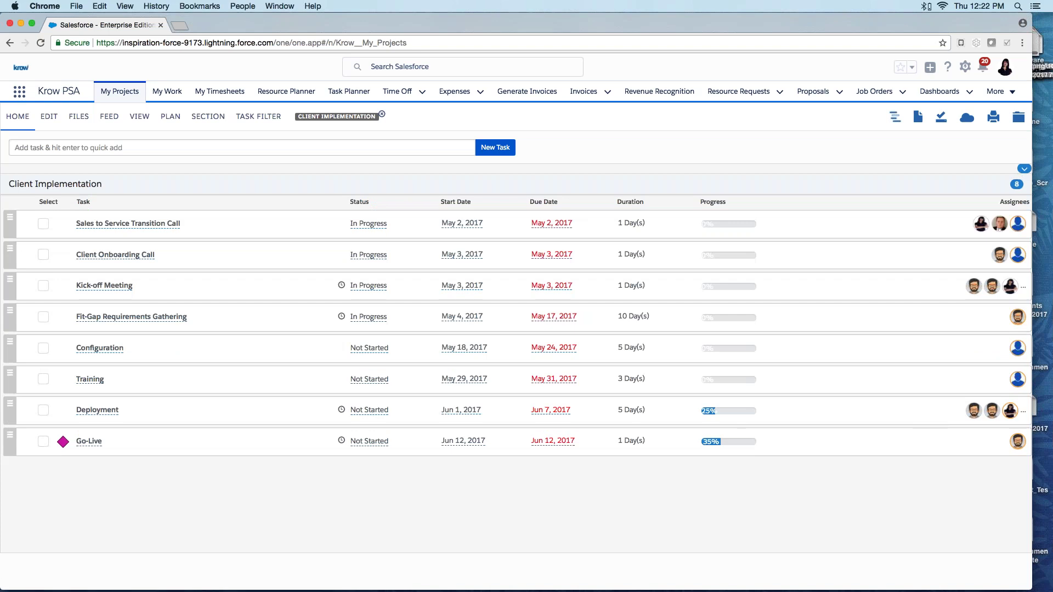
# Examine the Sales to Service Transition Call task's schedule, assigned resources and Time & Actuals
pyautogui.click(259, 228)
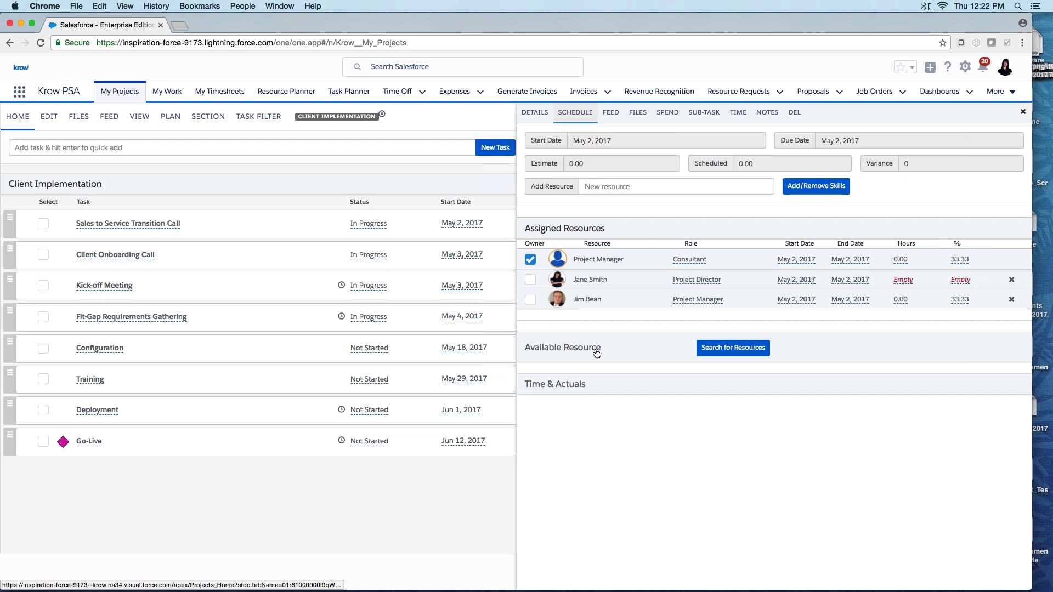
pyautogui.click(554, 385)
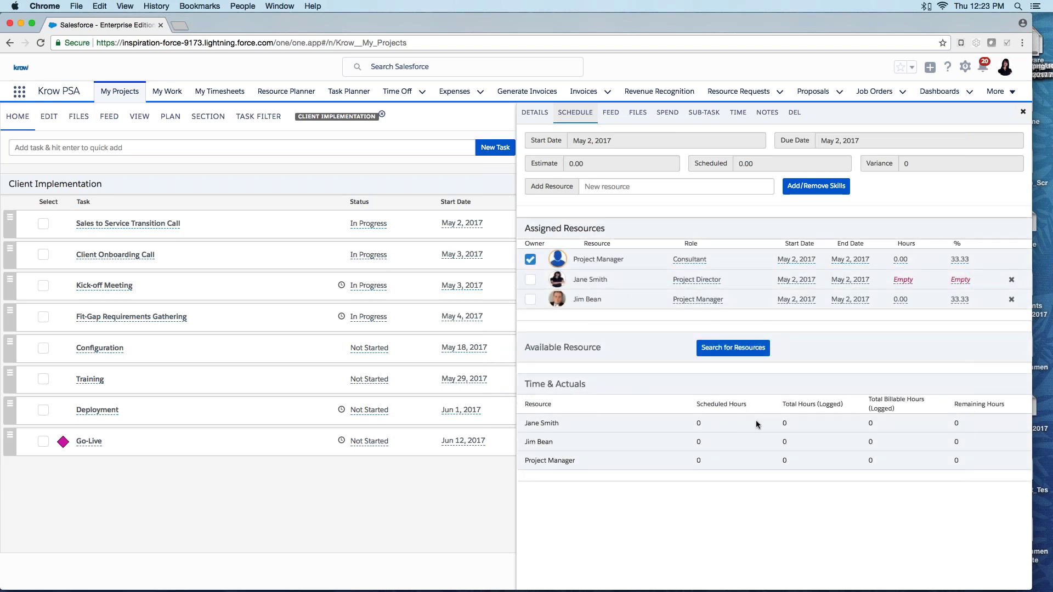
pyautogui.click(574, 387)
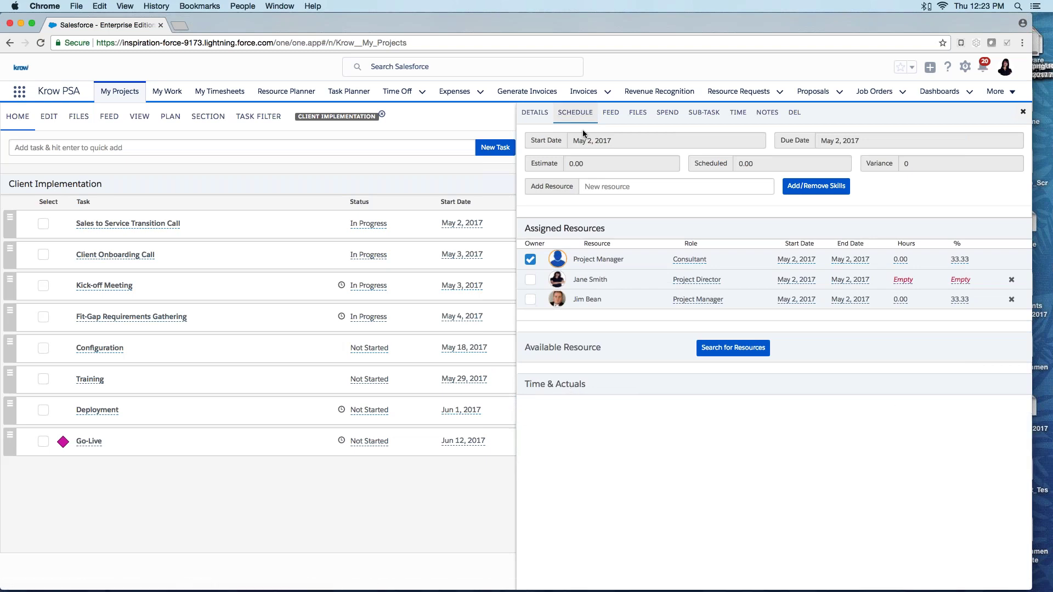
# Post the message "chat" to the Sales to Service Transition Call task's feed
pyautogui.click(610, 112)
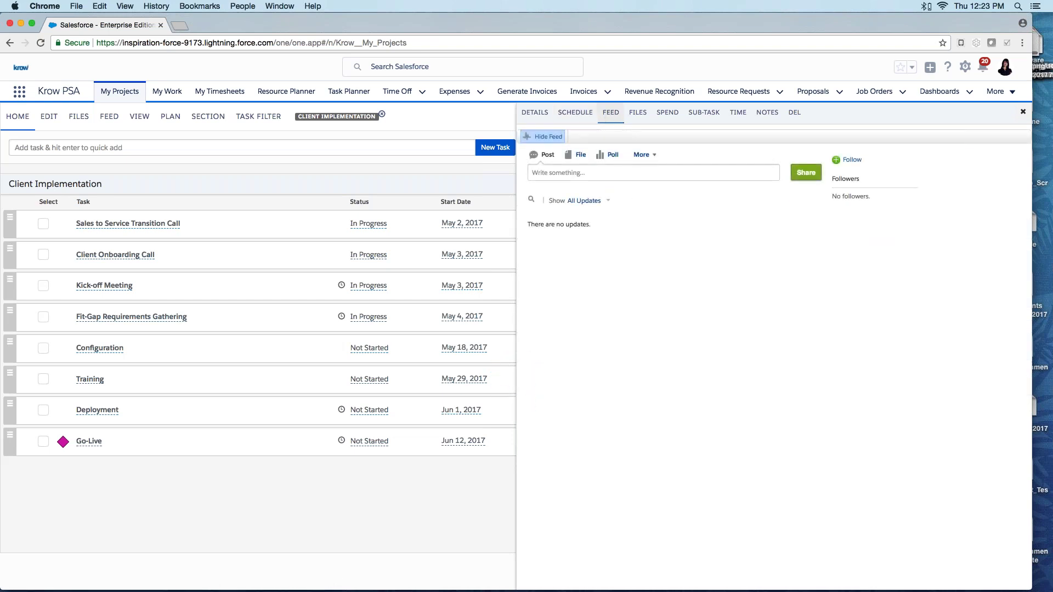
pyautogui.click(616, 174)
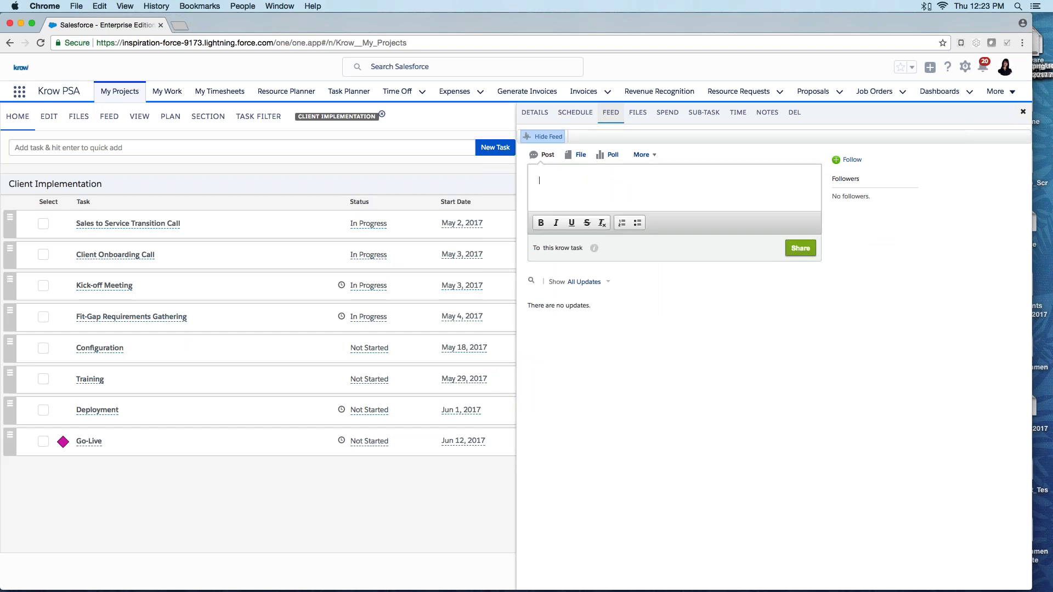
pyautogui.write('chat')
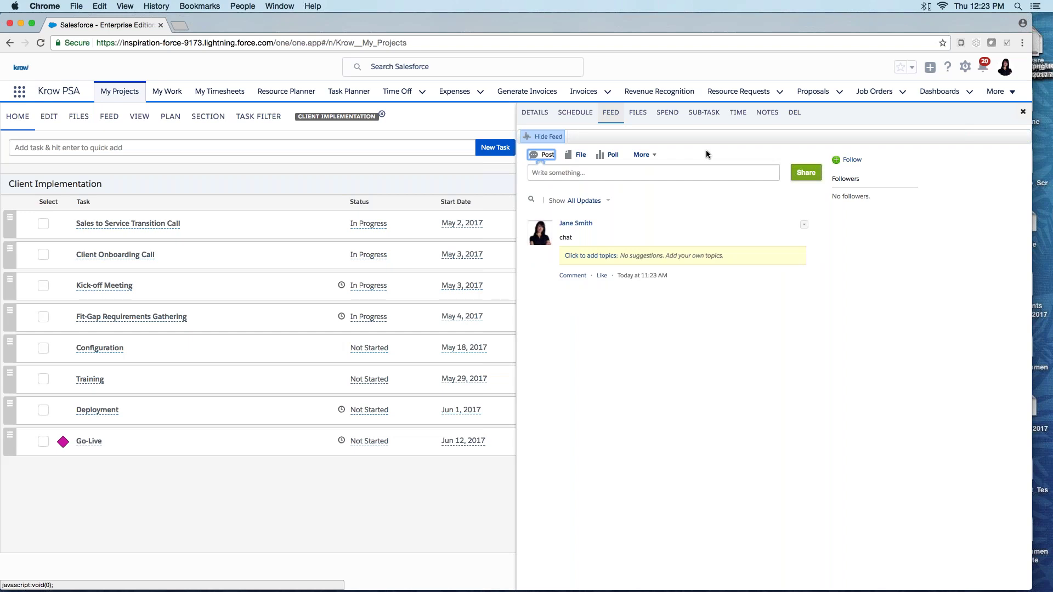
# Stop the task's running timer and save its 1.40-hour time entry for 17/08/2017 under the Project Director role
pyautogui.click(738, 113)
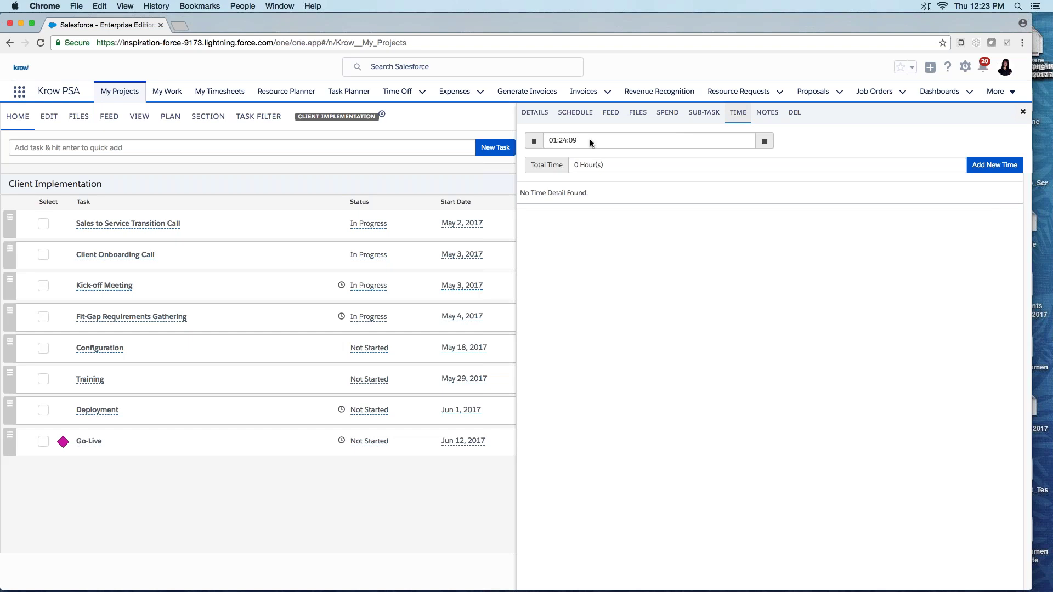
pyautogui.click(534, 141)
pyautogui.click(765, 140)
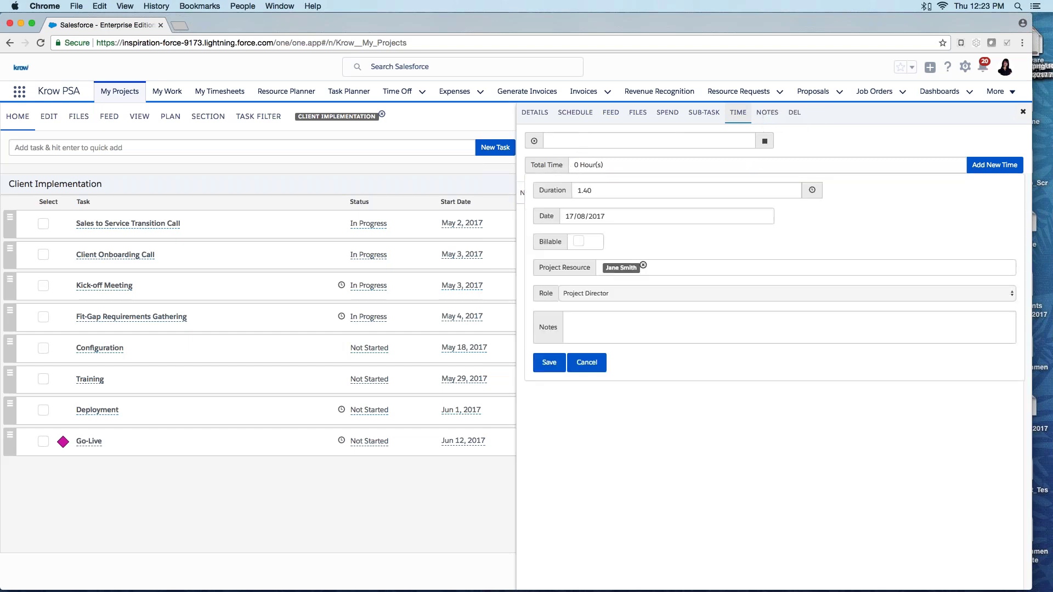
pyautogui.click(549, 362)
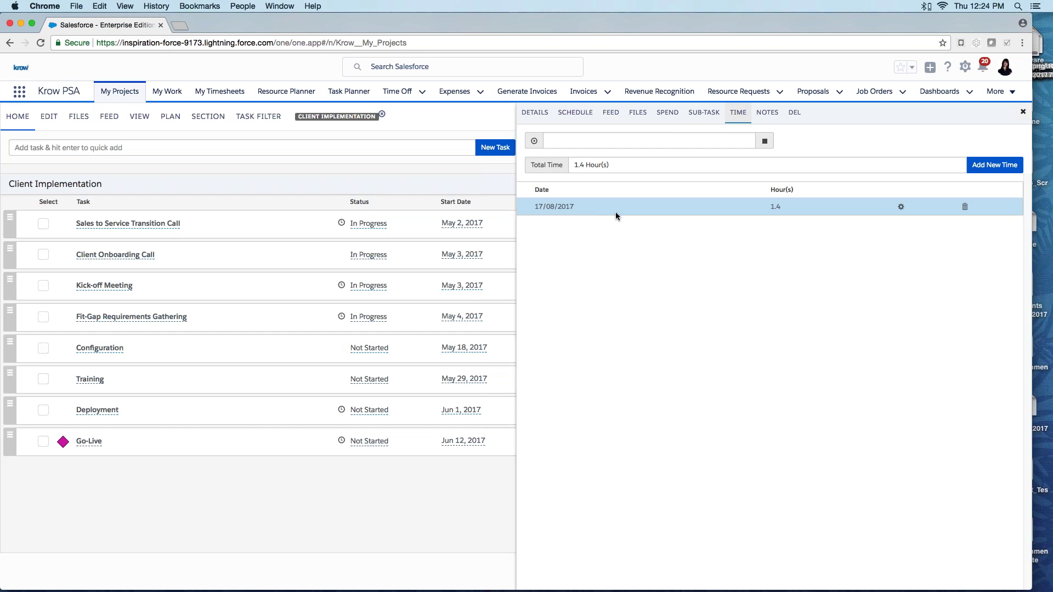
# View the form for adding time manually, cancel it without saving, and close the task's details
pyautogui.click(994, 165)
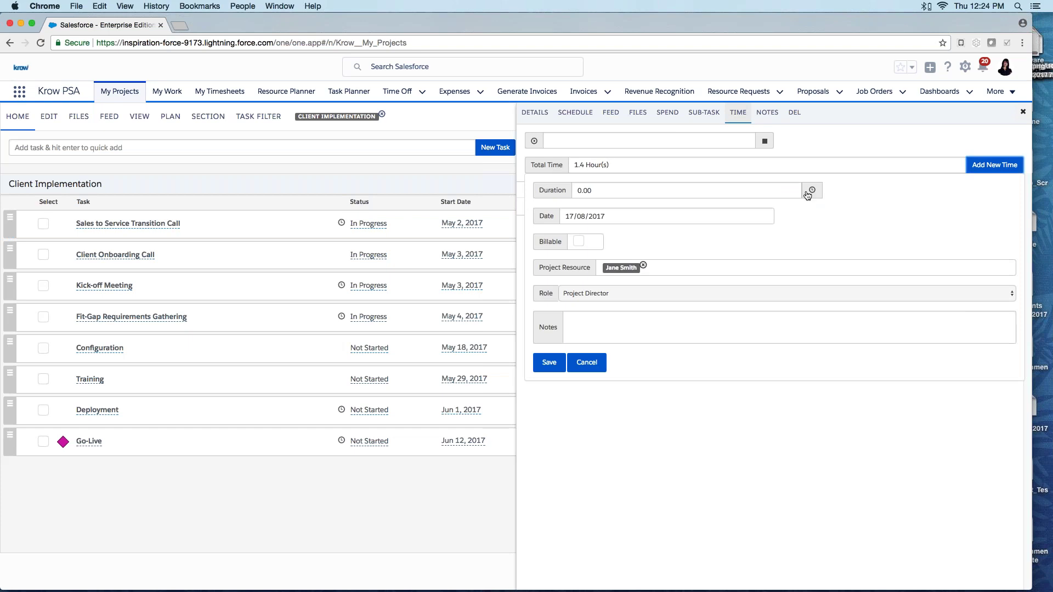
pyautogui.click(587, 362)
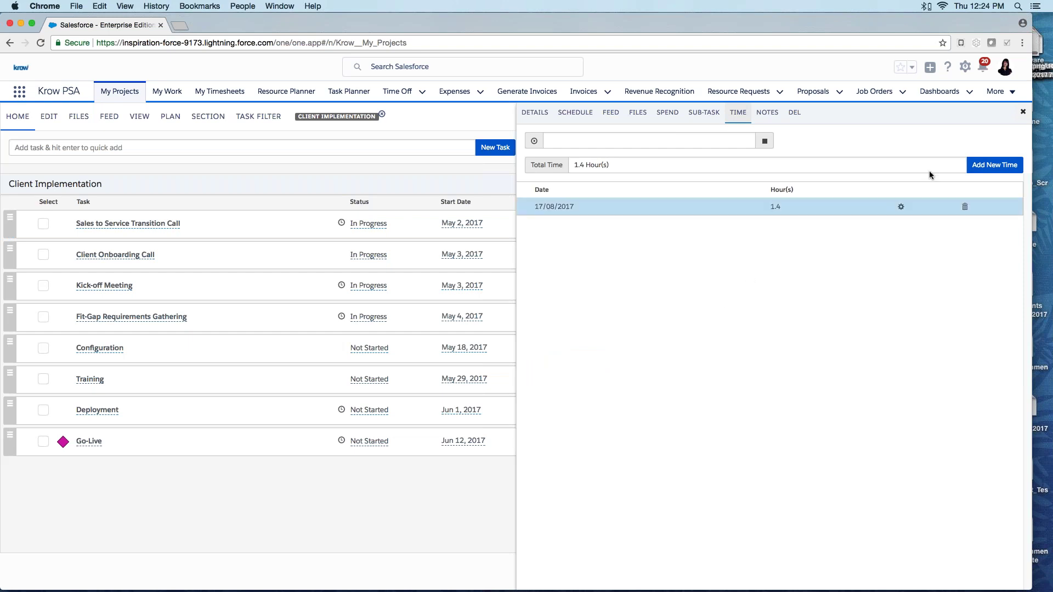
pyautogui.click(1022, 112)
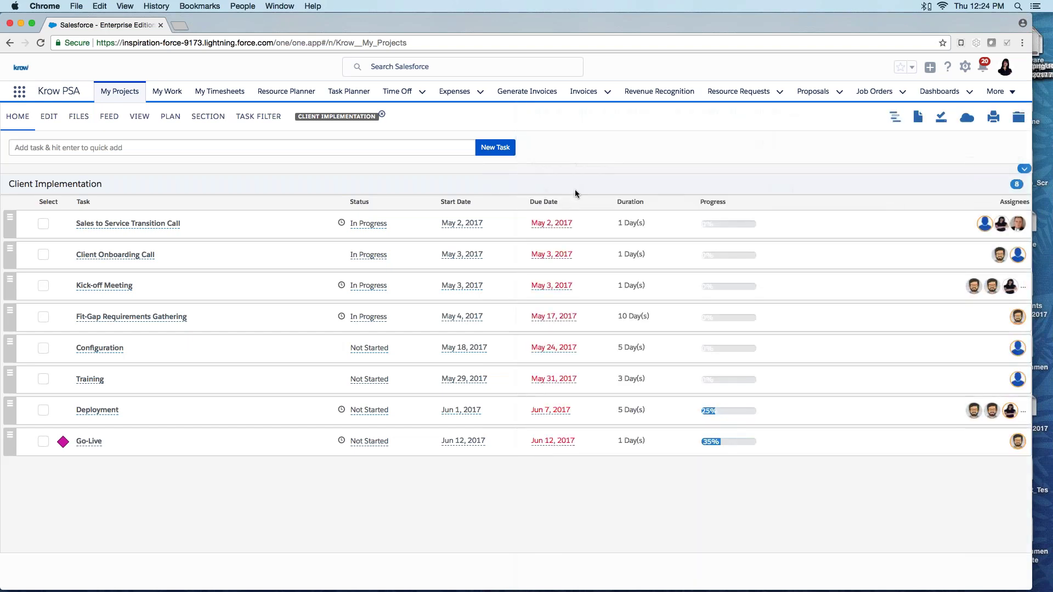
# Show the Client Implementation project's tasks as a Gantt chart
pyautogui.click(139, 116)
pyautogui.click(154, 141)
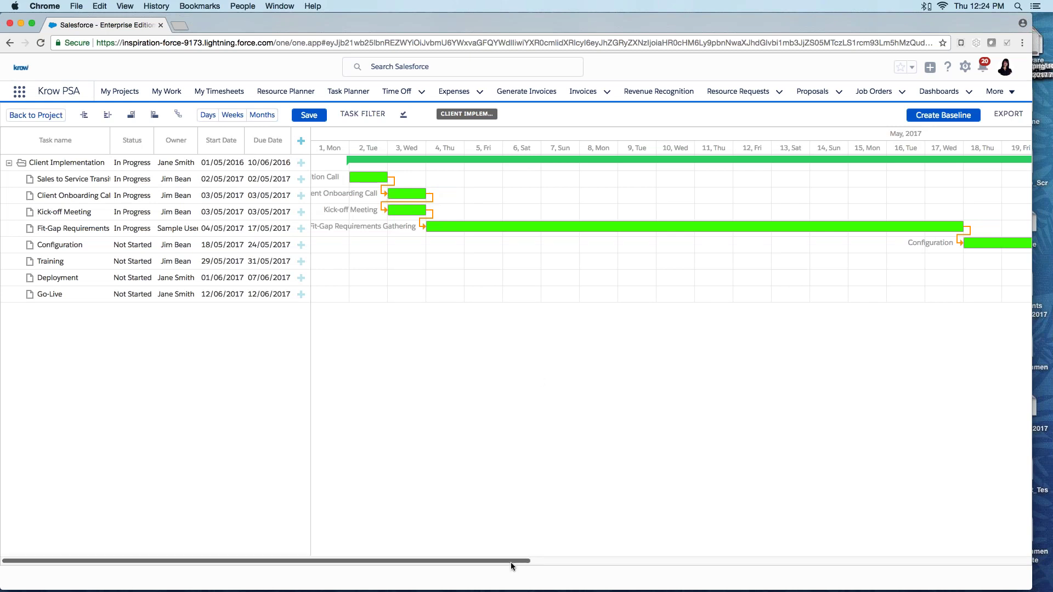
pyautogui.moveTo(510, 561); pyautogui.dragTo(379, 557)
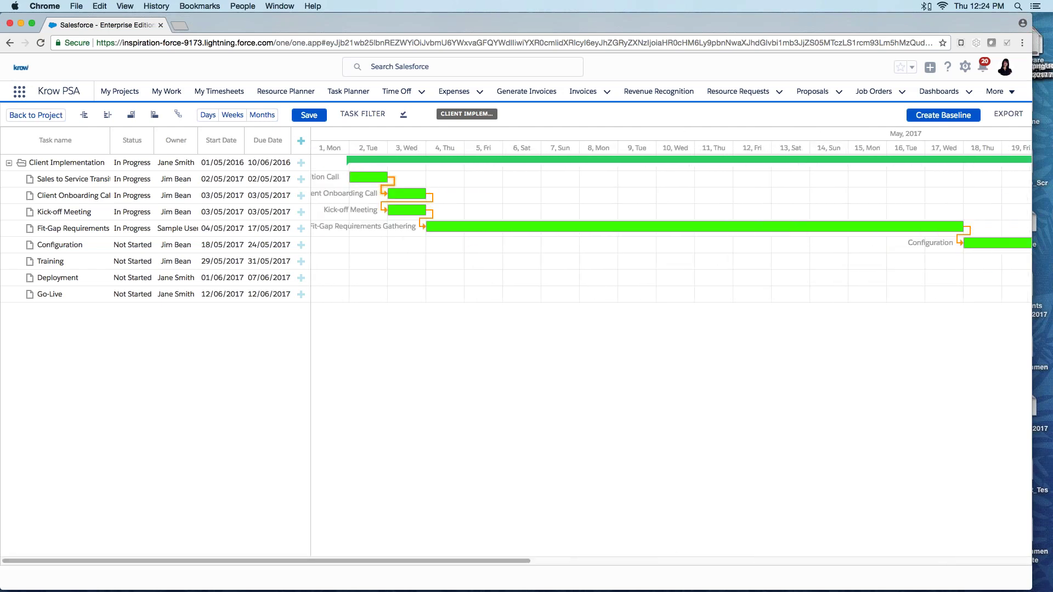
pyautogui.moveTo(522, 558); pyautogui.dragTo(406, 567)
# Check the Sales to Service Transition Call's schedule from its Gantt bar, and preview the new sub-task form under Go-Live without saving
pyautogui.click(366, 179)
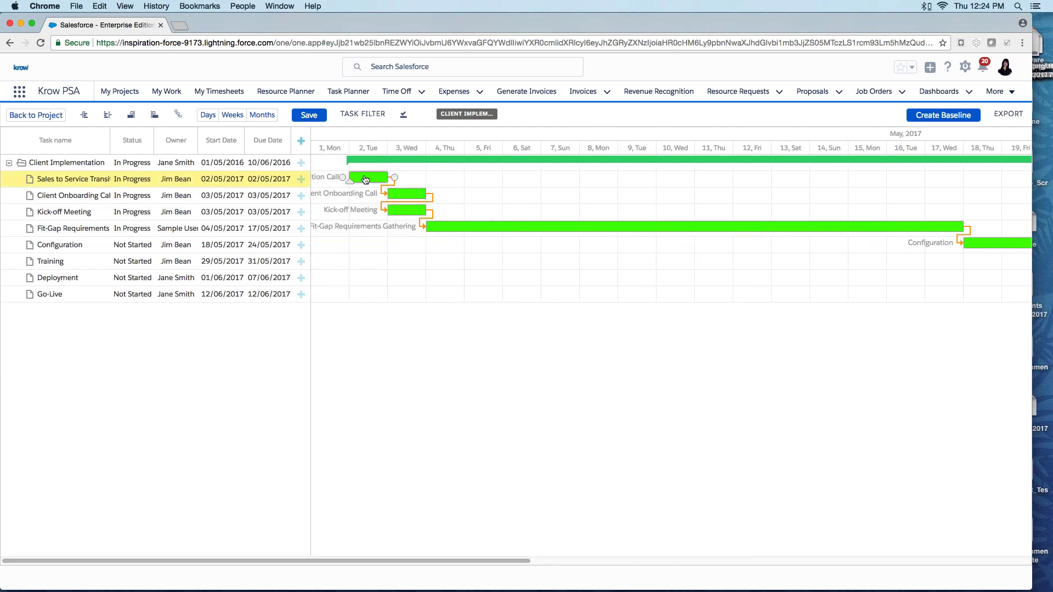
pyautogui.click(365, 180)
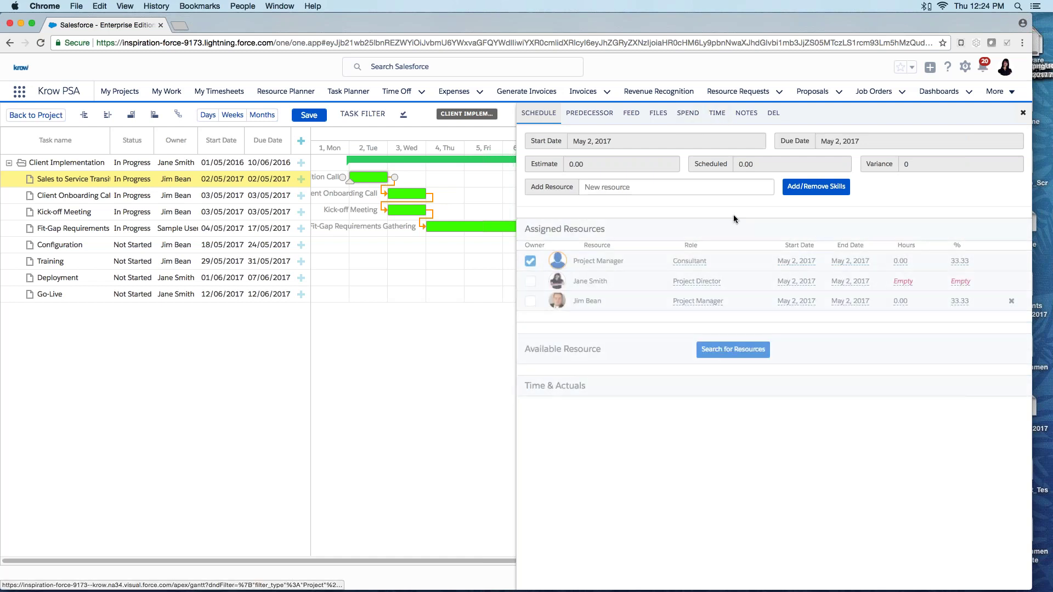
pyautogui.click(1022, 112)
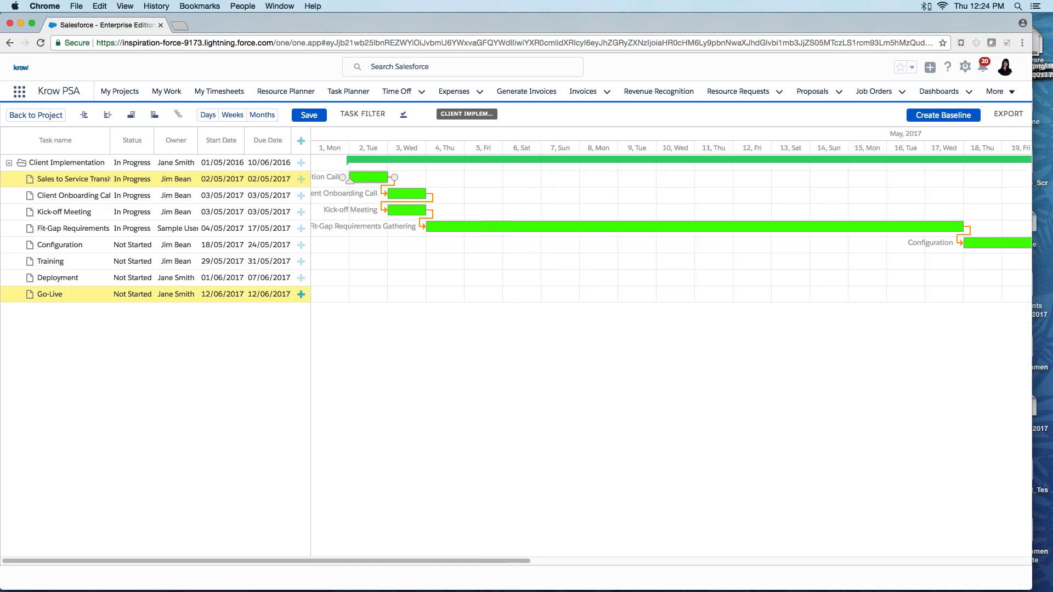
pyautogui.click(301, 294)
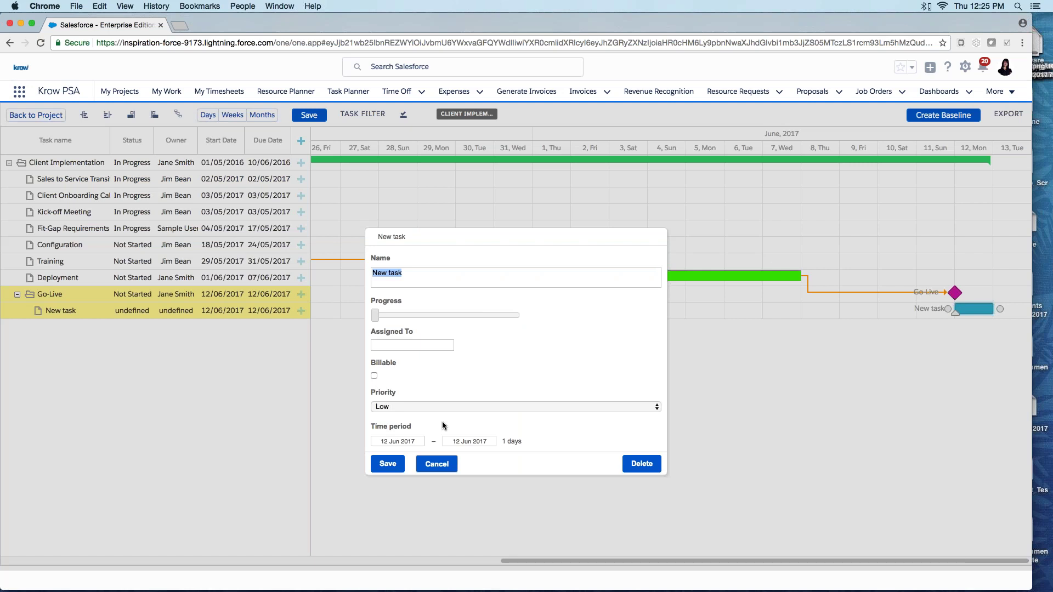
pyautogui.click(436, 463)
# Try rescheduling the Sales to Service Transition Call to 04/05/2017 by moving its bar on the Gantt chart
pyautogui.moveTo(525, 561); pyautogui.dragTo(307, 561)
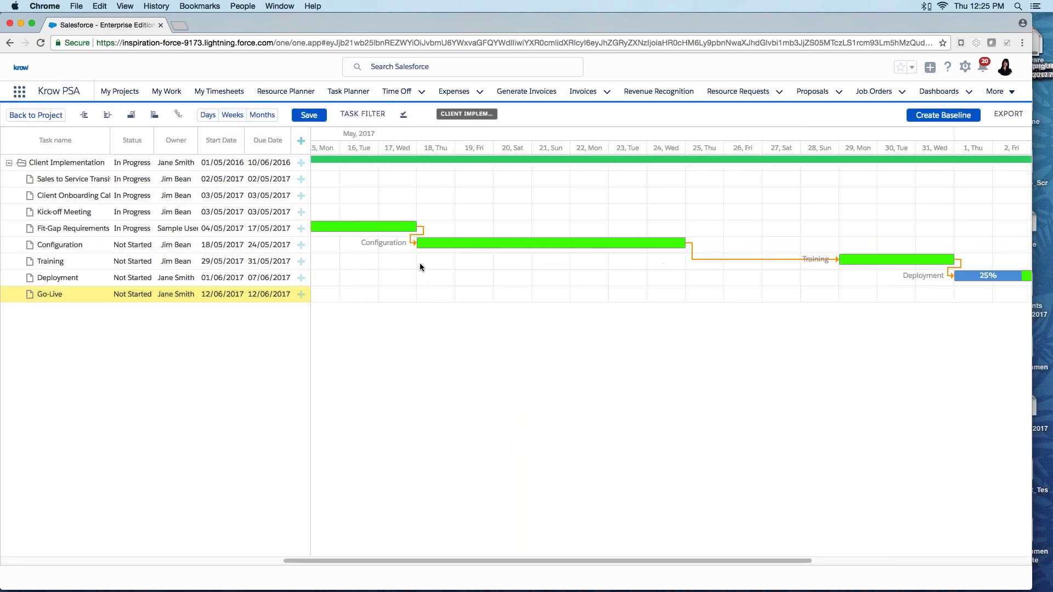
pyautogui.moveTo(458, 560); pyautogui.dragTo(71, 561)
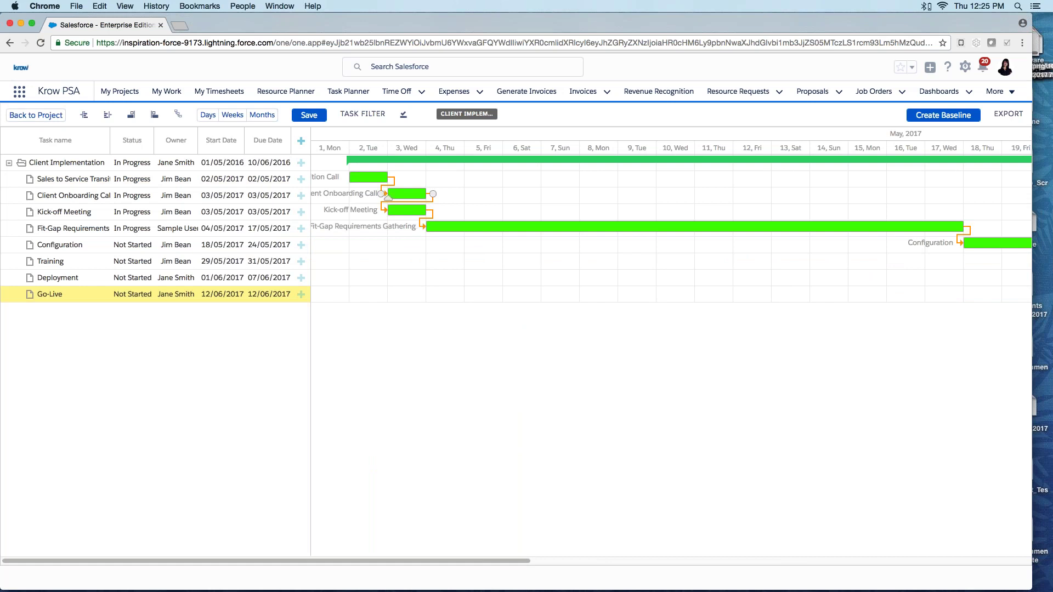
pyautogui.moveTo(361, 177); pyautogui.dragTo(438, 177)
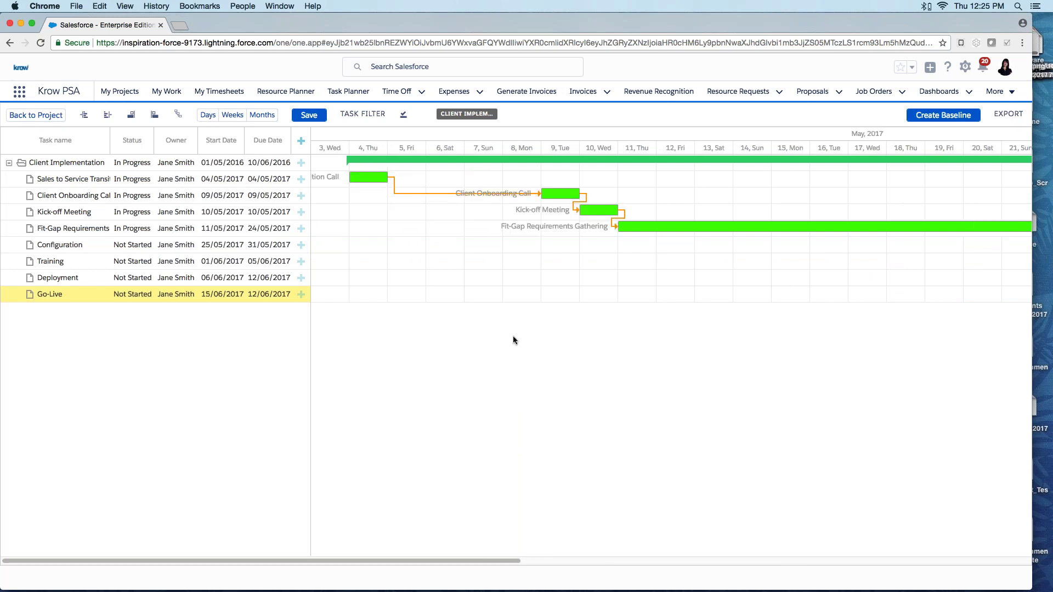
pyautogui.moveTo(559, 193)
# Add the WBS column to the Gantt chart's task grid
pyautogui.rightClick(274, 147)
pyautogui.moveTo(299, 174)
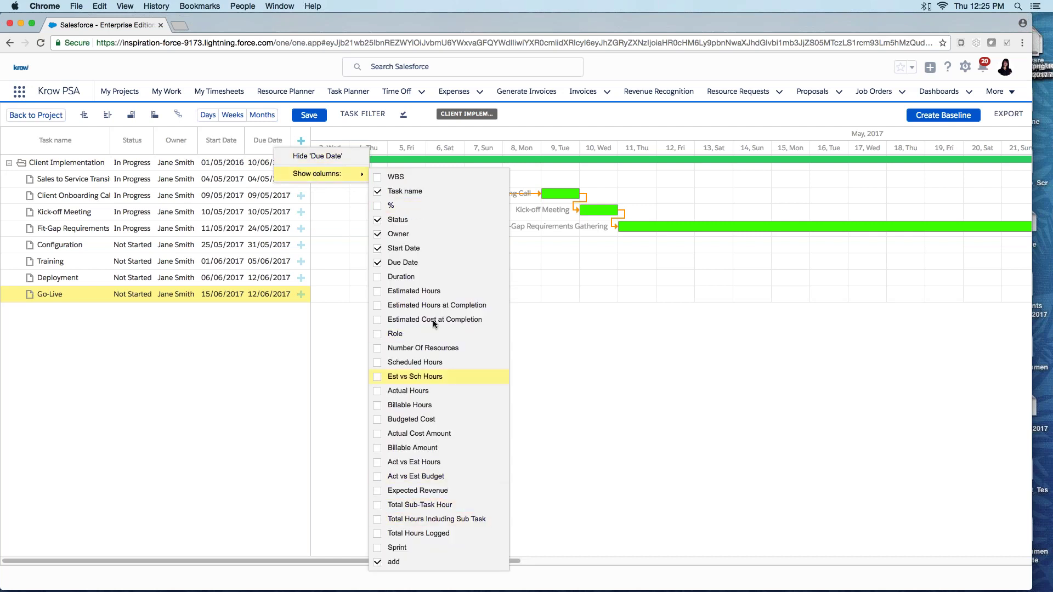
pyautogui.click(378, 177)
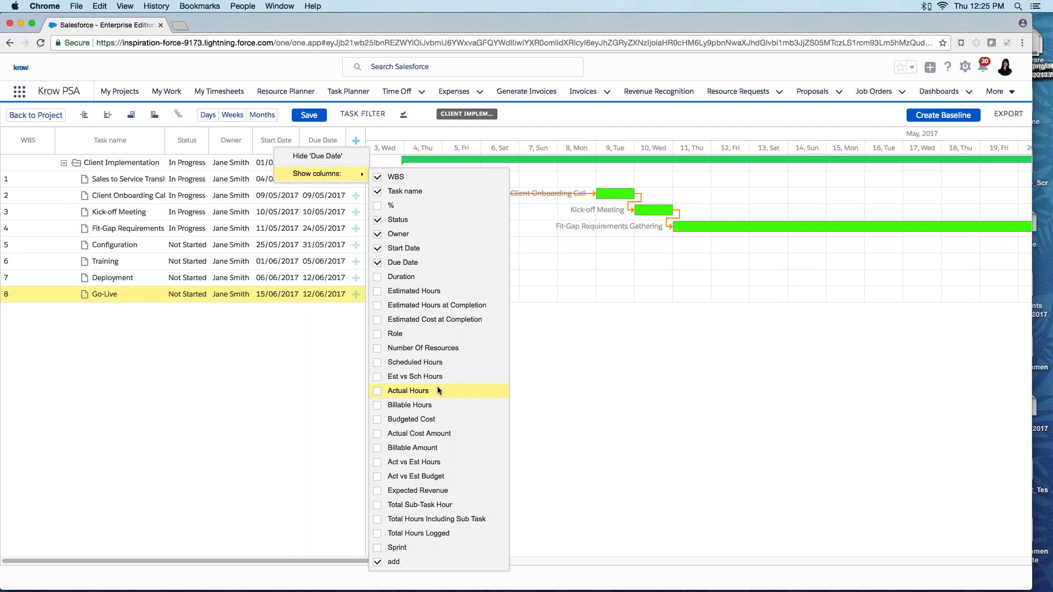
pyautogui.click(577, 384)
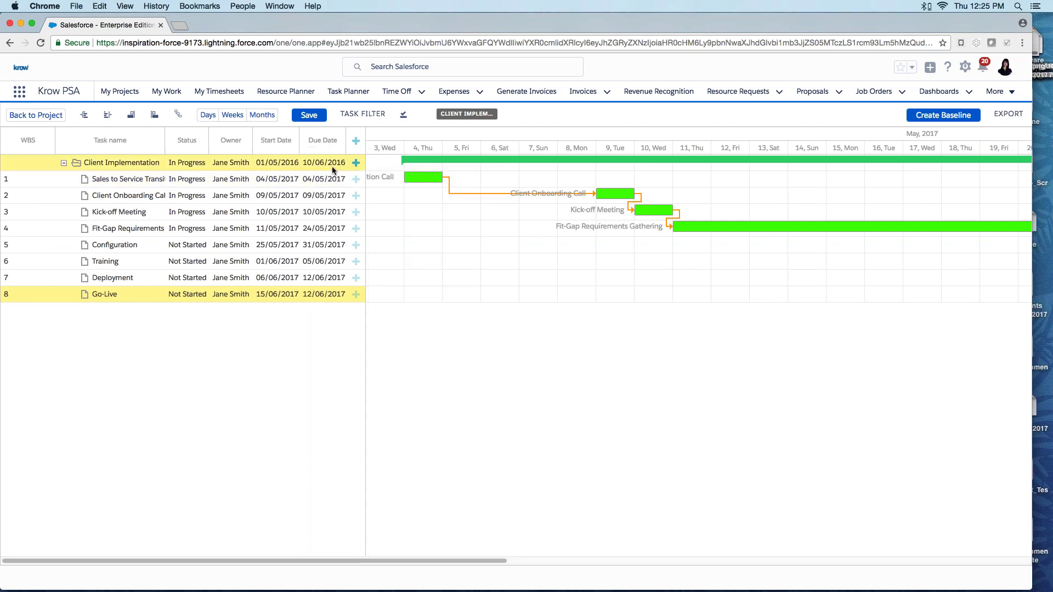
# View the Create Baseline options for the project and close them without saving
pyautogui.click(404, 115)
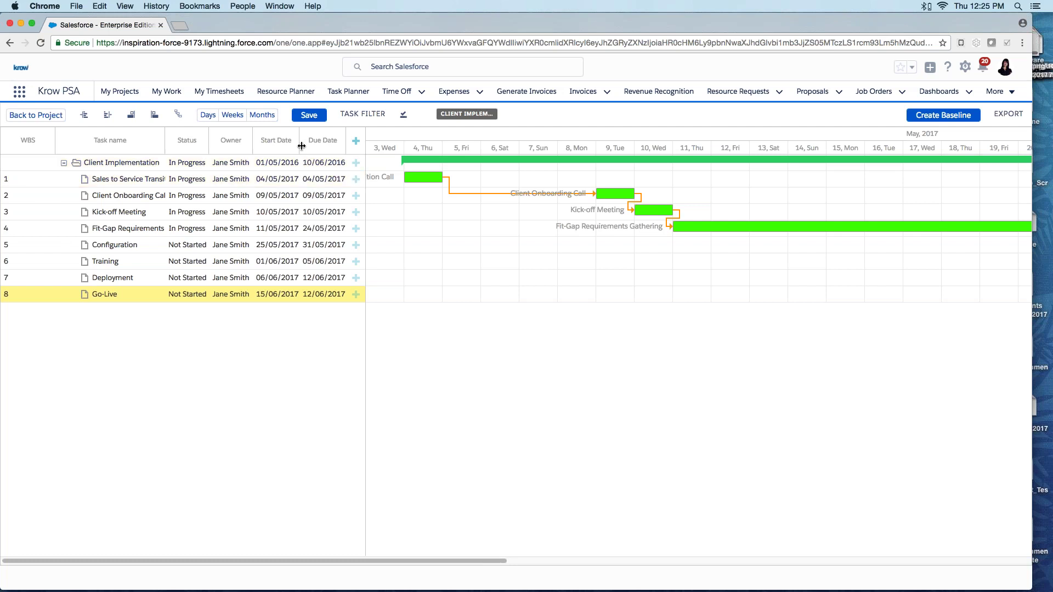
pyautogui.click(926, 116)
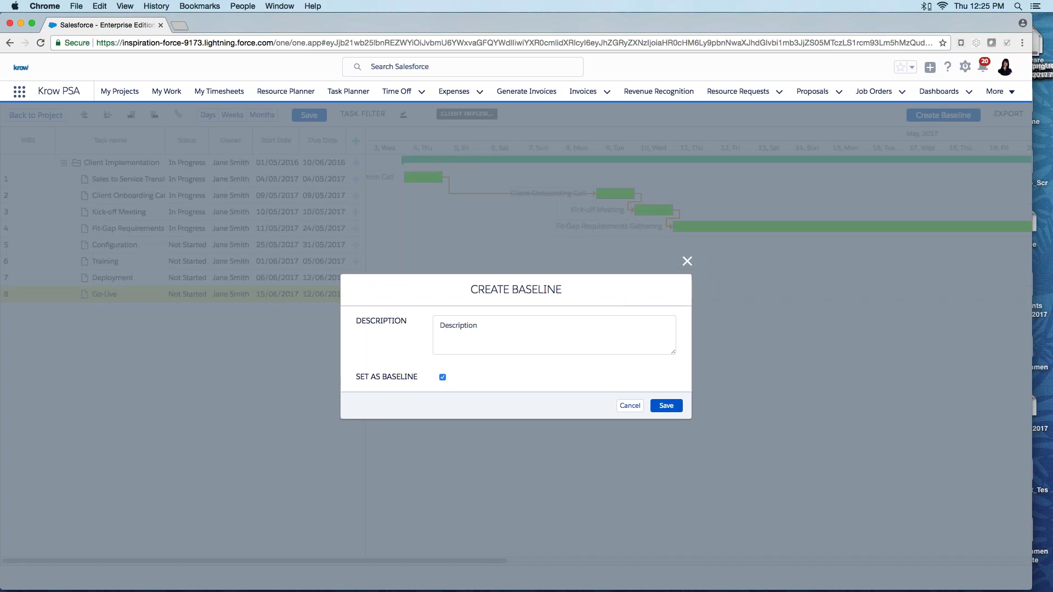
pyautogui.click(688, 261)
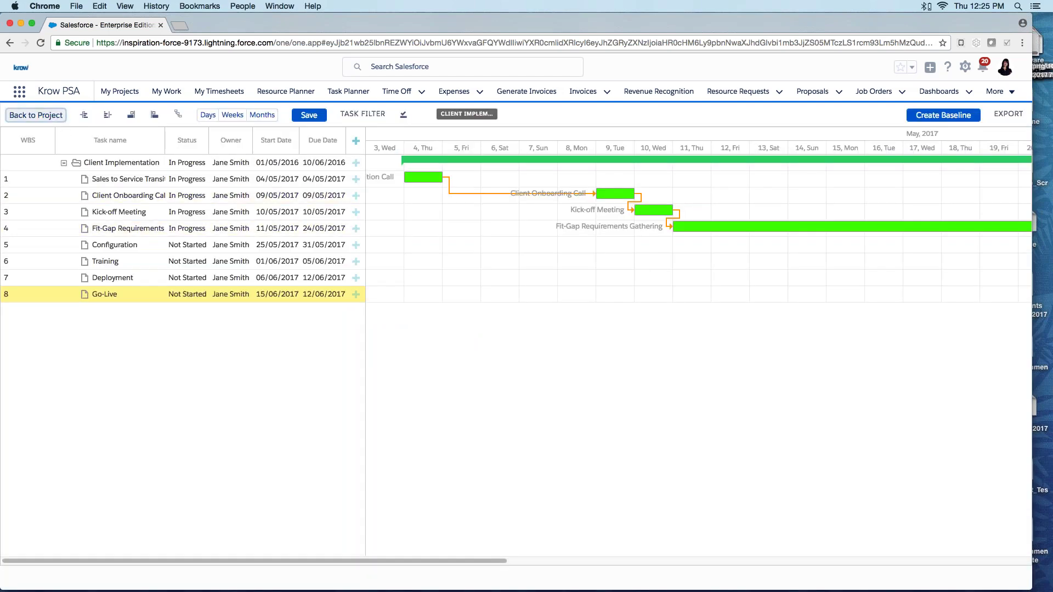
# Return to the project, open its Resource Planner, and check the weekly allocations and the Lead Developer's booking status
pyautogui.click(571, 117)
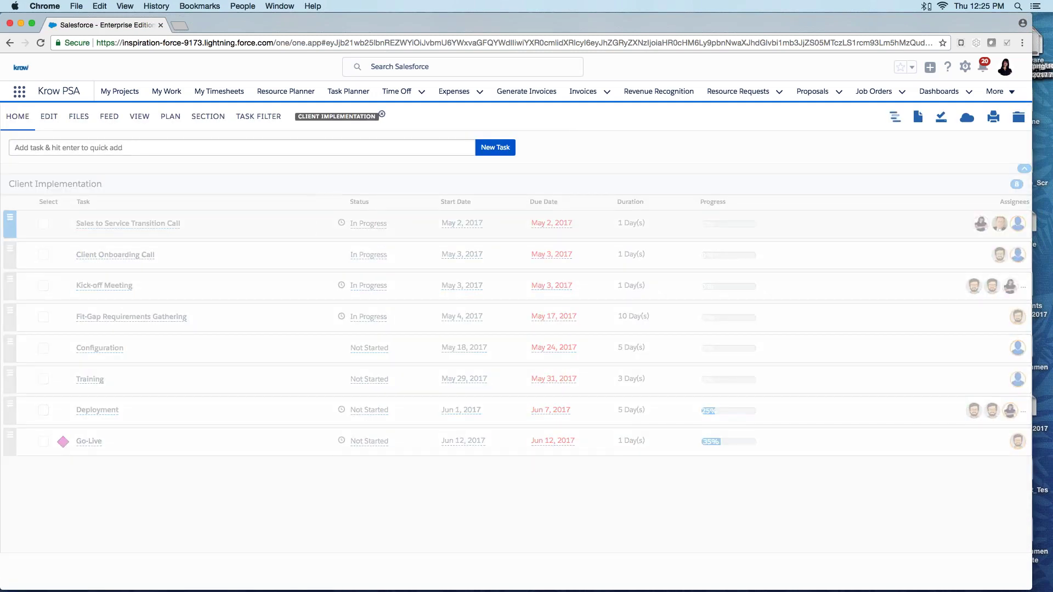
pyautogui.click(163, 126)
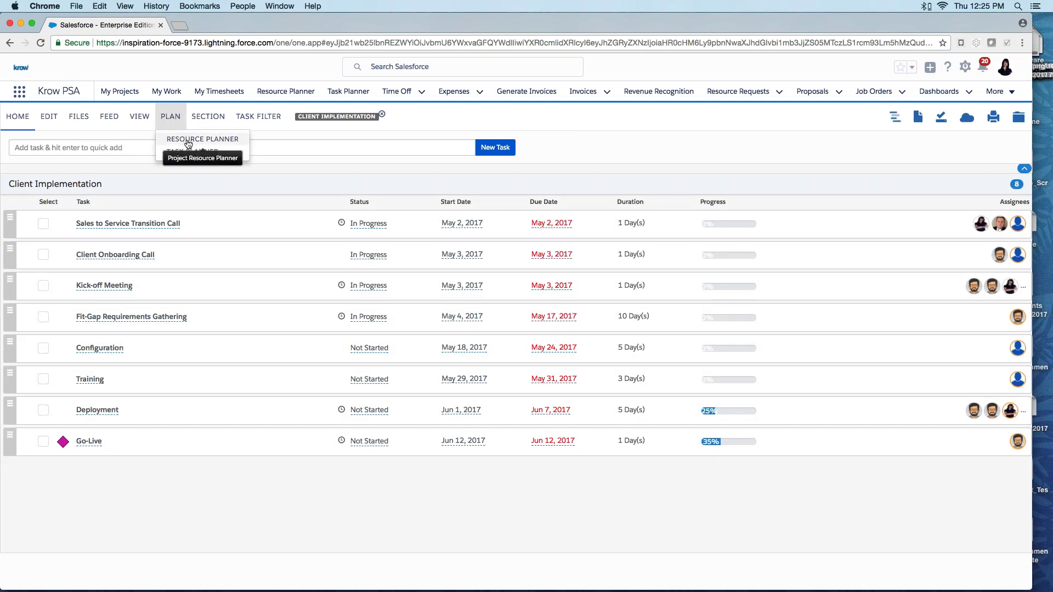
pyautogui.click(188, 142)
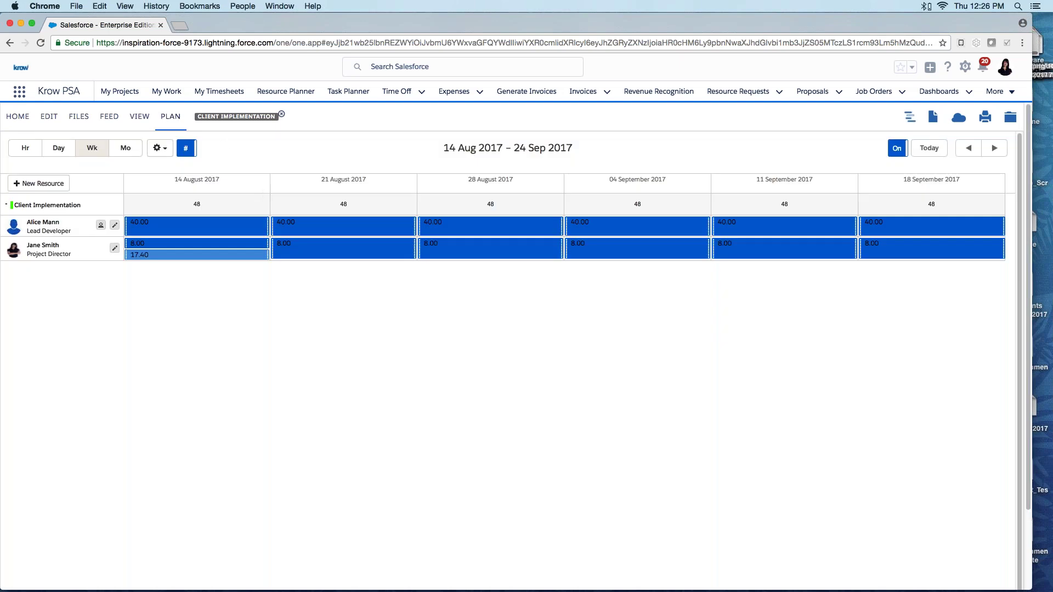
pyautogui.moveTo(216, 229)
pyautogui.moveTo(380, 223)
pyautogui.moveTo(101, 226)
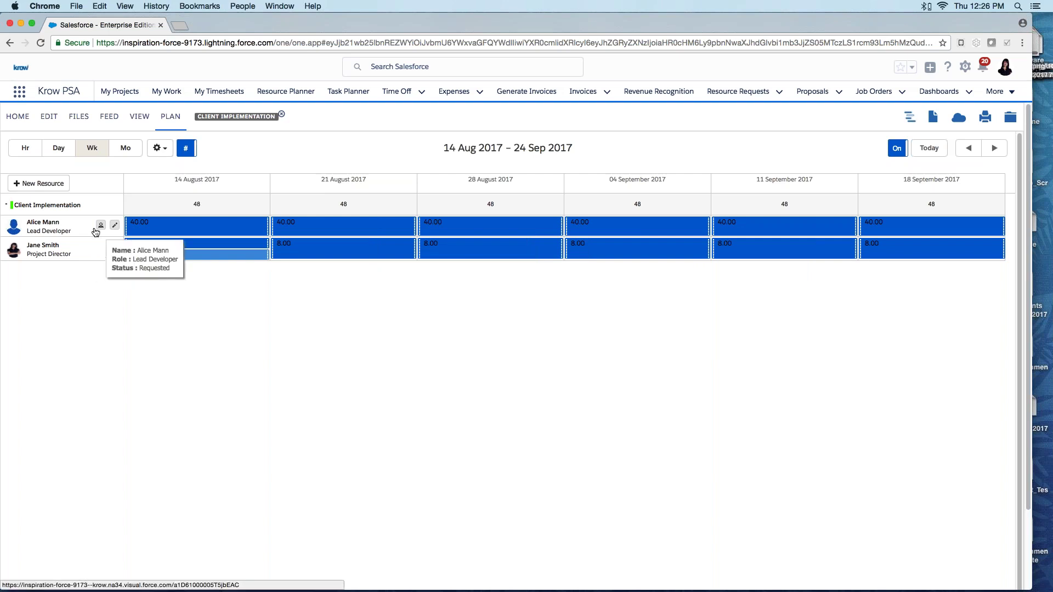
pyautogui.moveTo(15, 232)
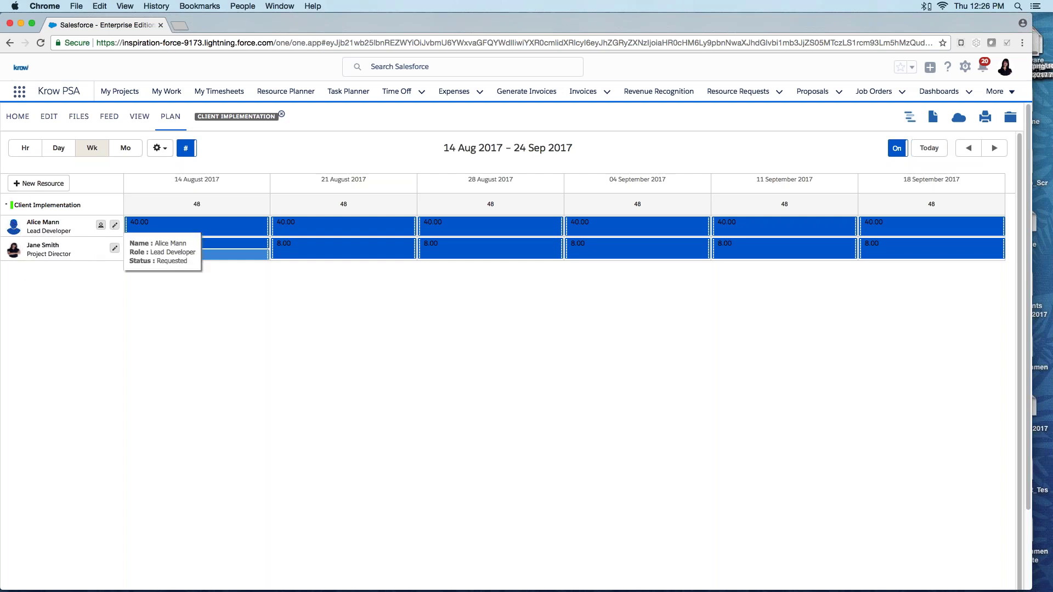
# View the Lead Developer's Swap Resource options and booking details on the project plan, and close them without saving
pyautogui.click(114, 225)
pyautogui.click(402, 155)
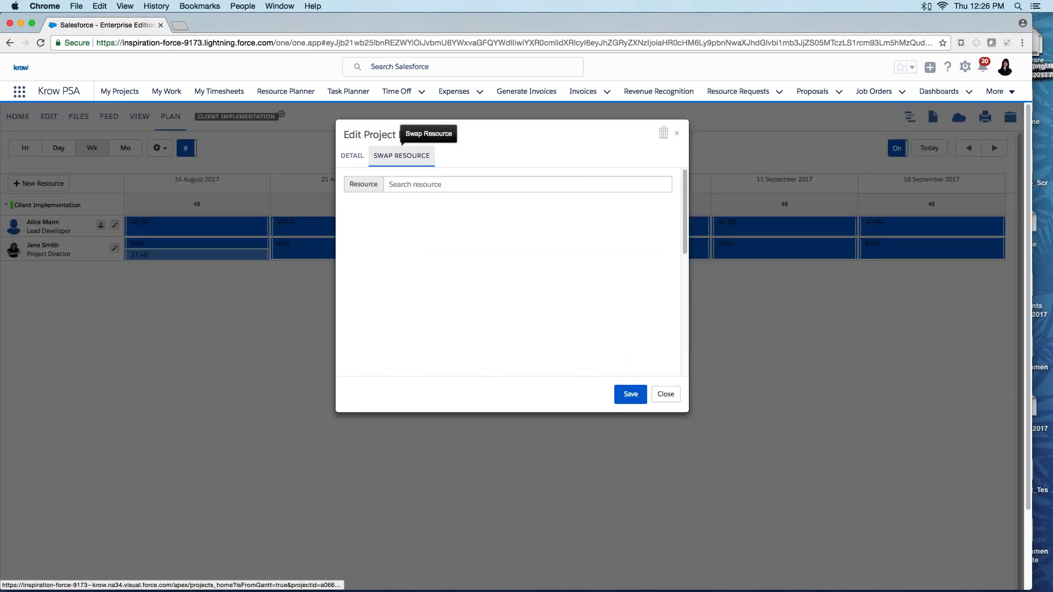
pyautogui.click(357, 157)
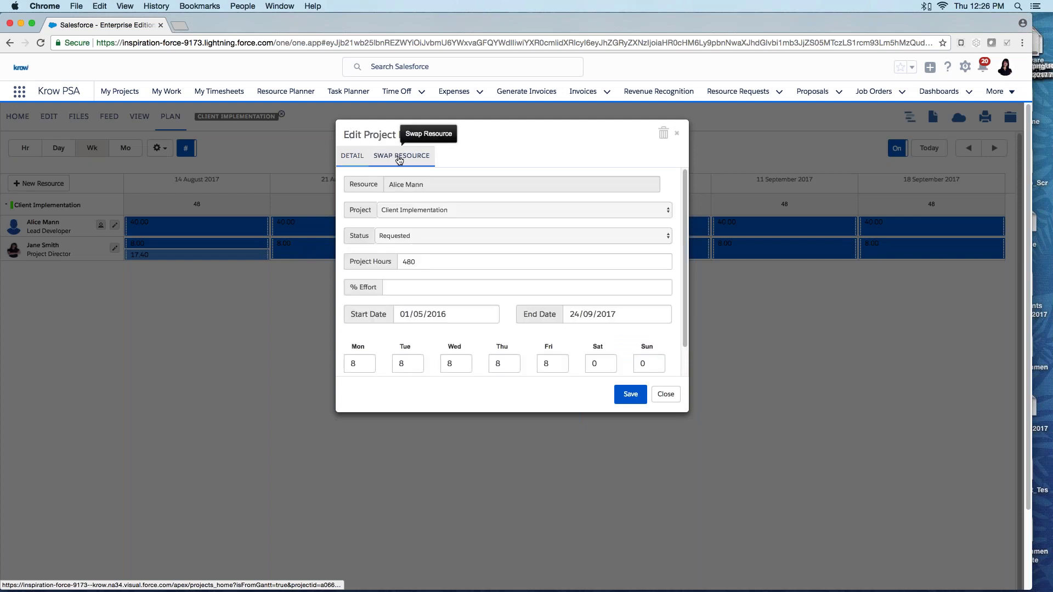
pyautogui.click(676, 133)
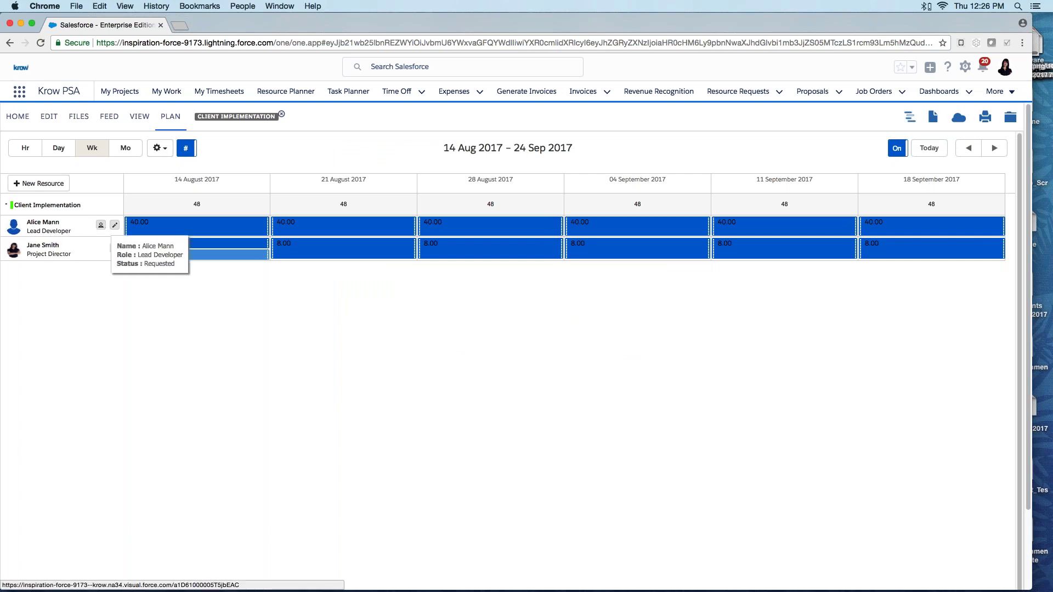
# Open the Lead Developer's resource request, check its job orders, and search for resources, widening the list to other roles
pyautogui.click(100, 226)
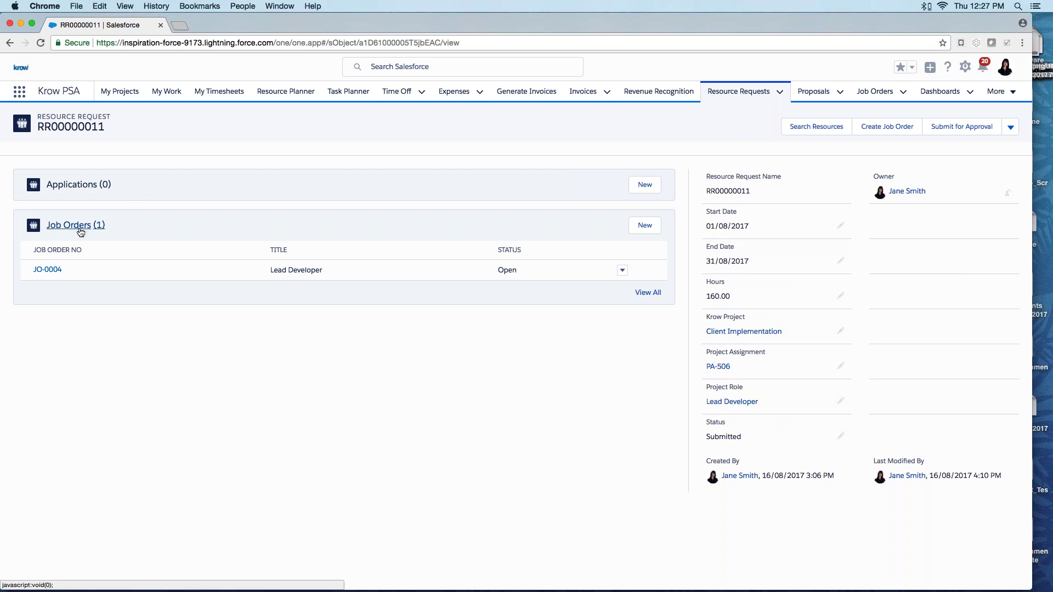
pyautogui.moveTo(67, 272)
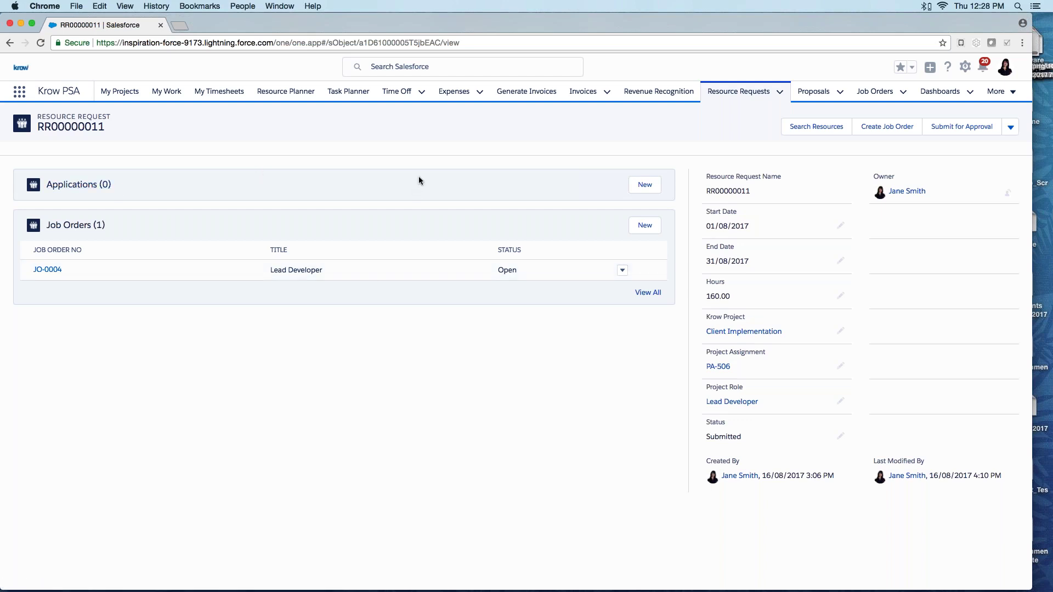
pyautogui.click(811, 130)
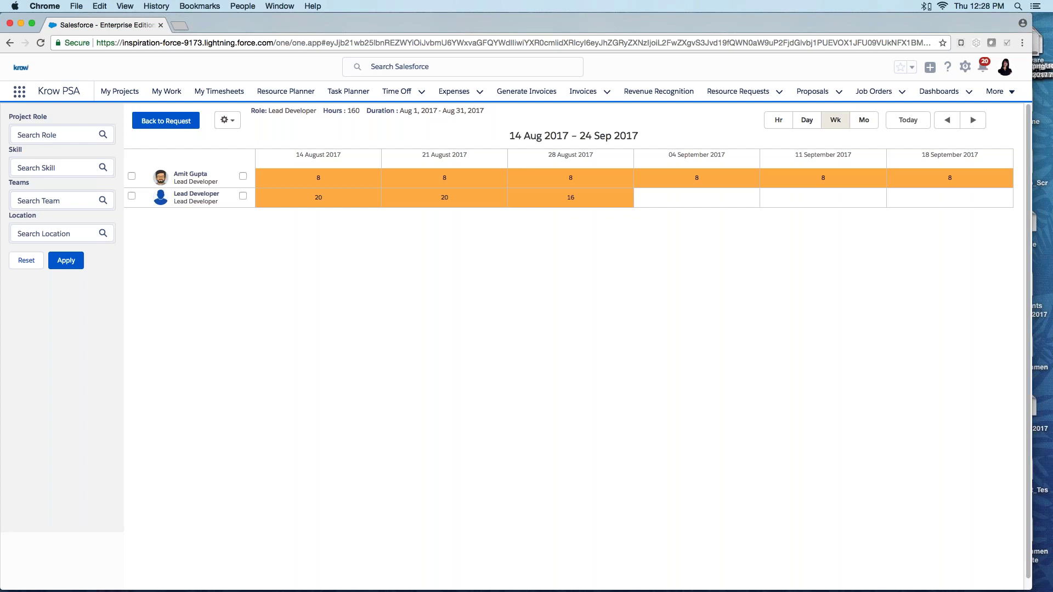
pyautogui.click(228, 122)
pyautogui.click(234, 163)
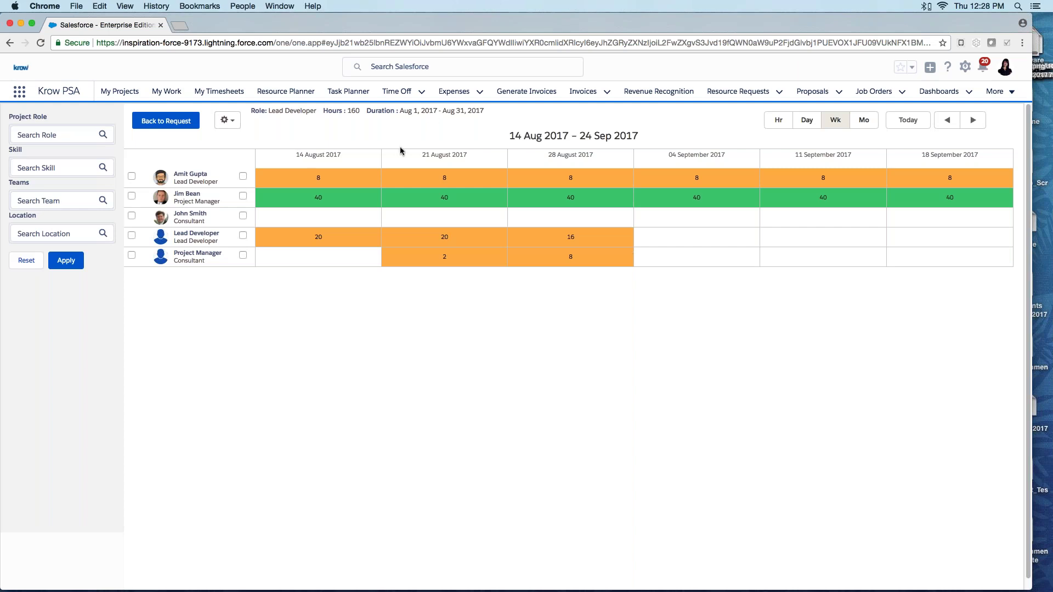
# Select the four listed resources that have weekly hours and compare their profiles
pyautogui.click(131, 176)
pyautogui.click(132, 196)
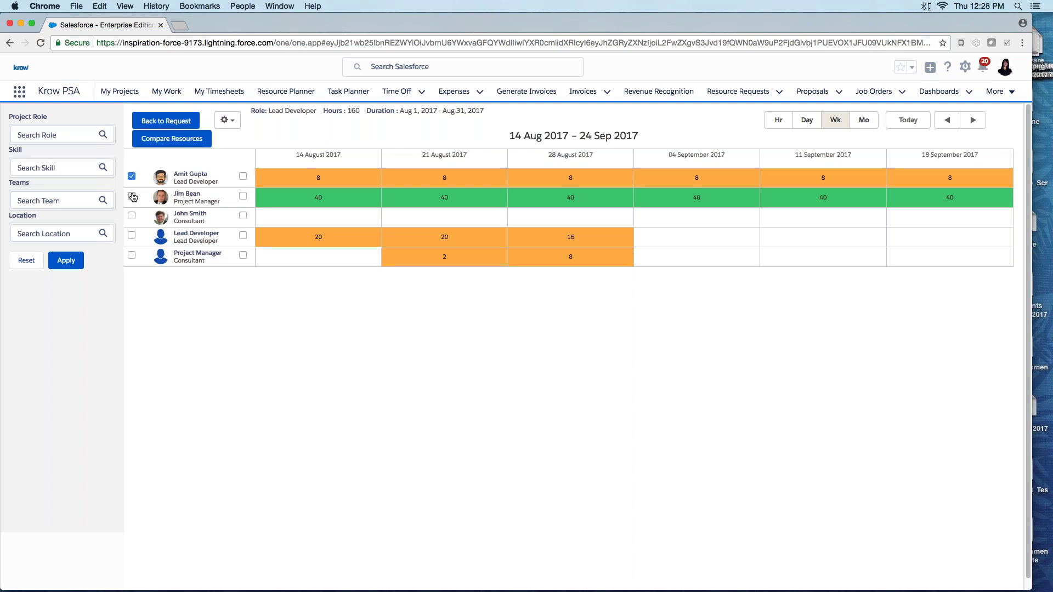
pyautogui.click(131, 176)
pyautogui.click(132, 235)
pyautogui.click(132, 255)
pyautogui.click(175, 139)
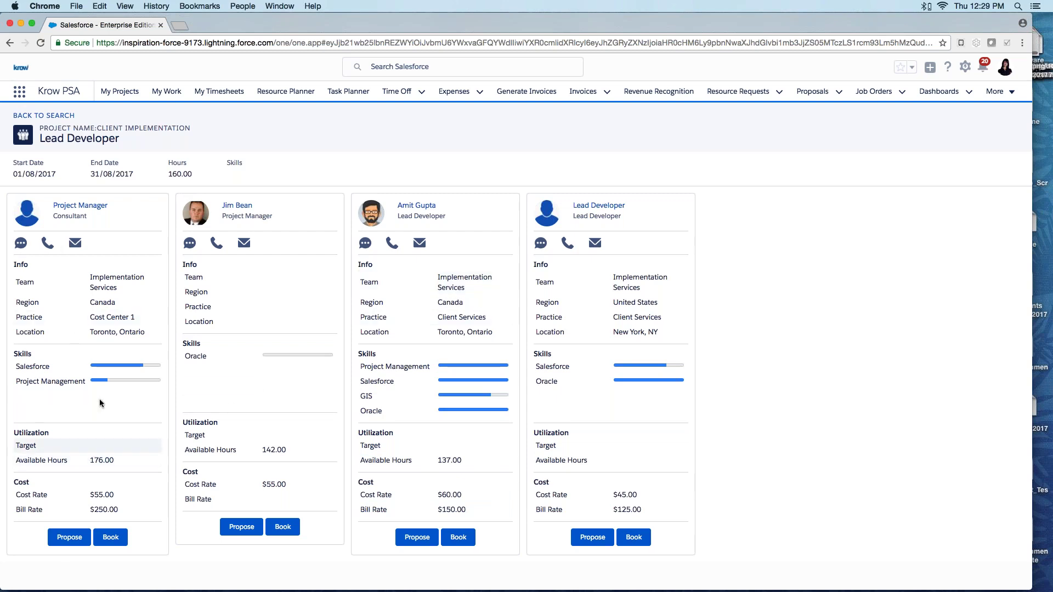
# Propose the Project Manager and the Lead Developer with the $150.00 bill rate for the role, and return to the resource request
pyautogui.click(69, 536)
pyautogui.click(417, 537)
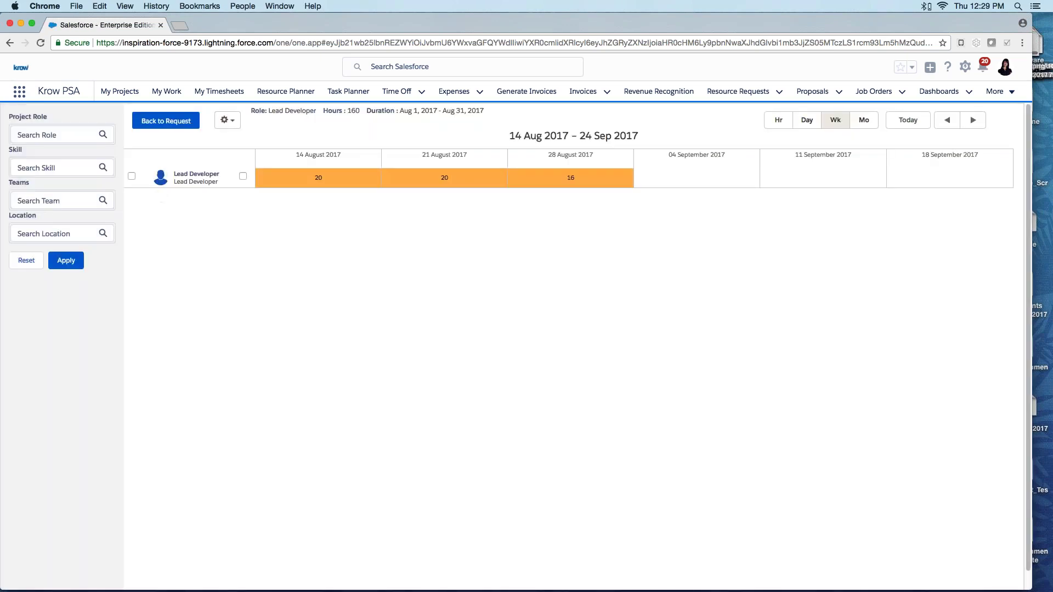
pyautogui.click(165, 121)
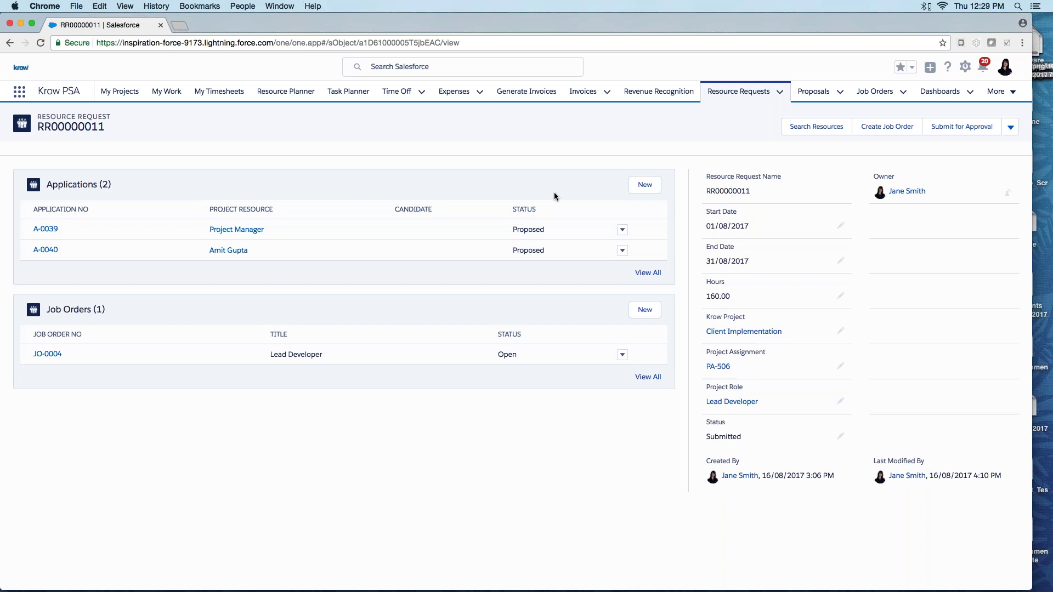
# Open application A-0039, view its available actions including Accept Resource, and return to the resource request
pyautogui.click(46, 229)
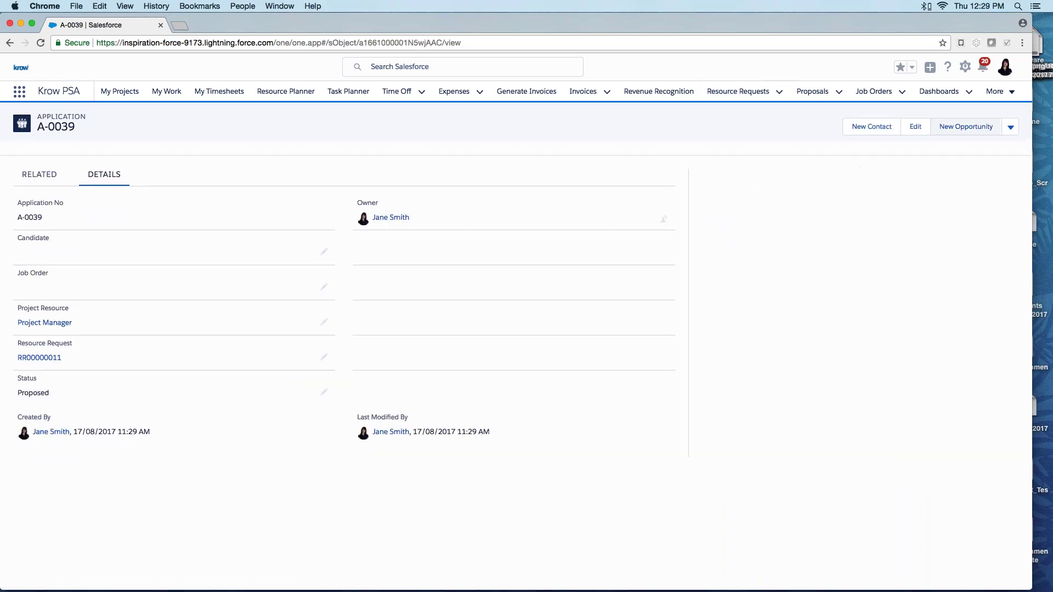
pyautogui.click(1009, 128)
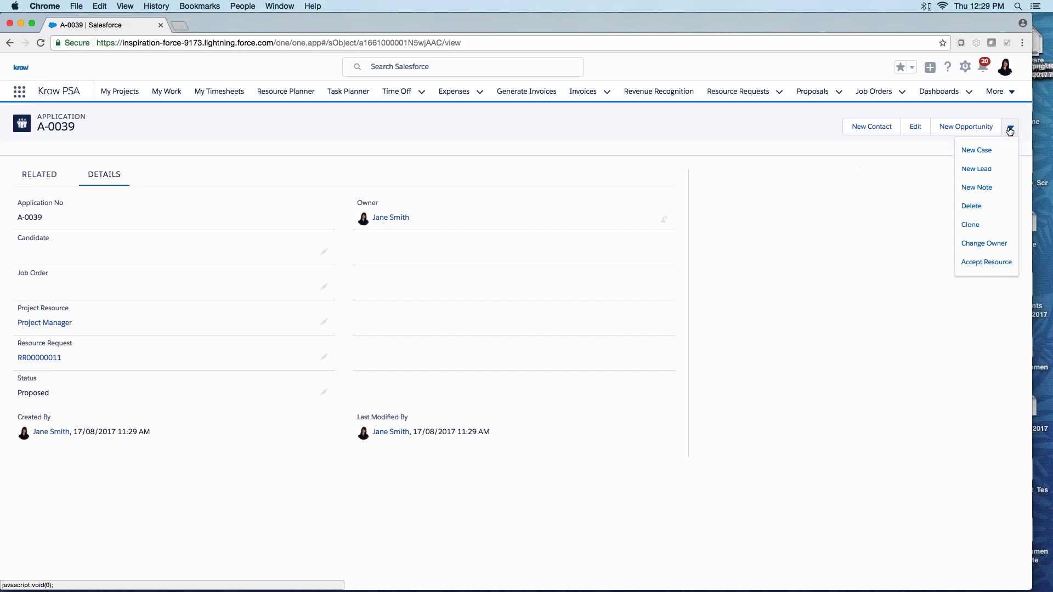
pyautogui.click(984, 263)
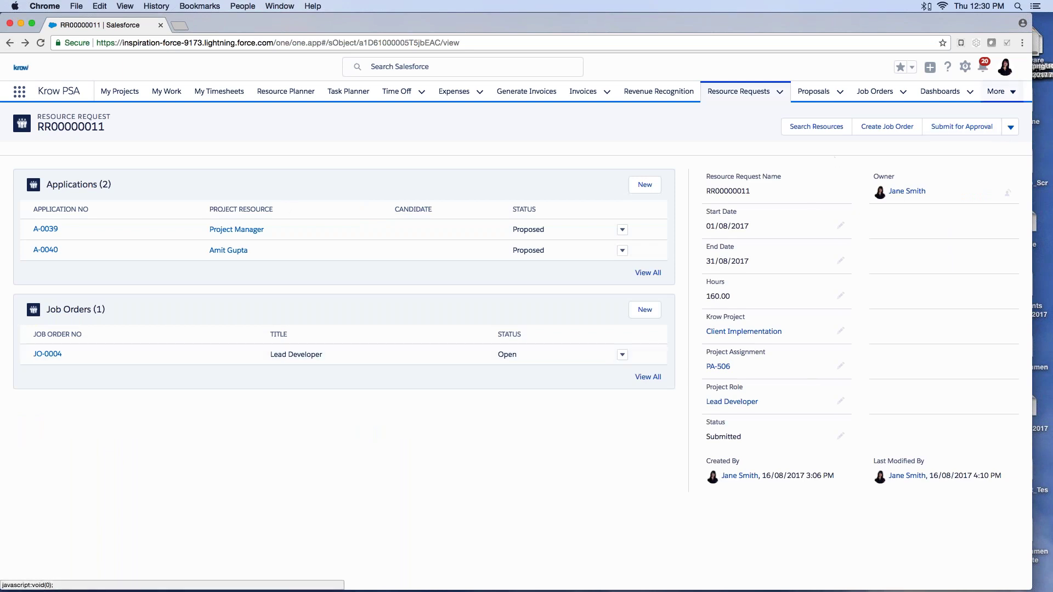
# Open Project Search and search the current openings for the title "developer"
pyautogui.click(1010, 93)
pyautogui.click(997, 209)
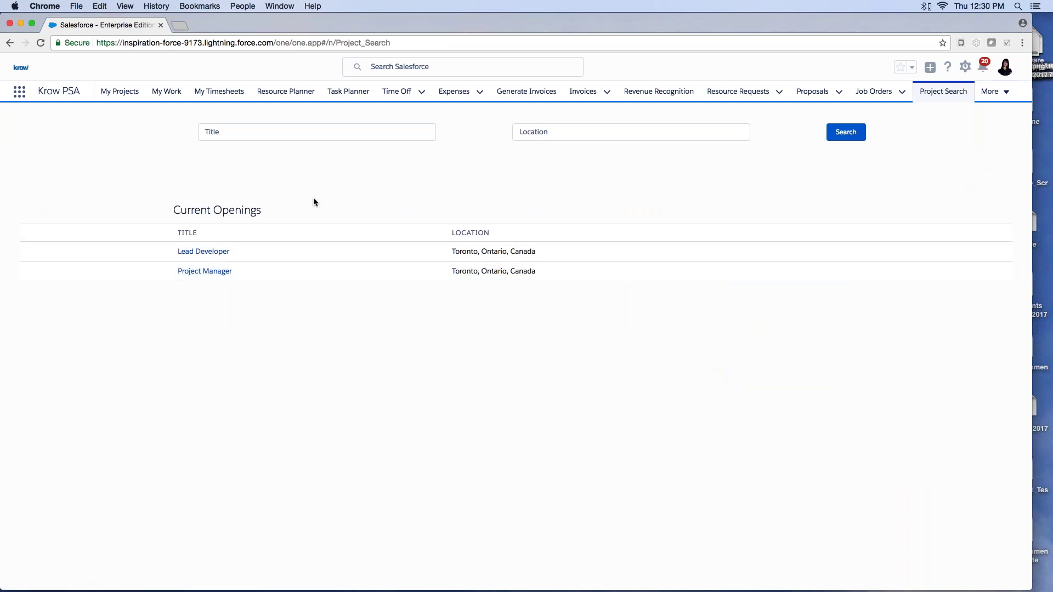
pyautogui.click(275, 131)
pyautogui.write('developer')
pyautogui.click(845, 132)
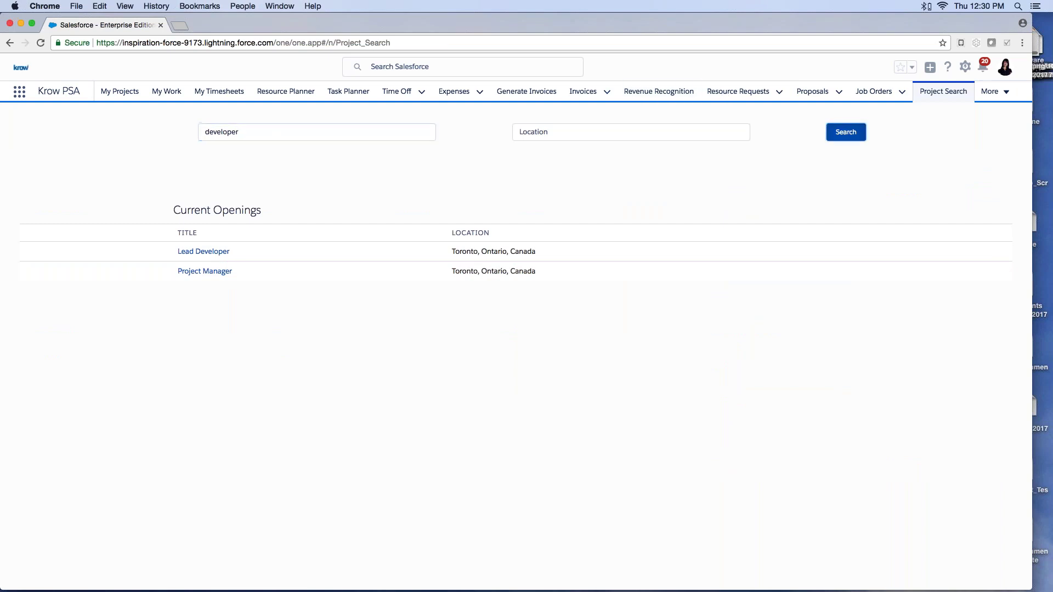
# Read the Lead Developer opening's description, view its application form, and return to the list of openings
pyautogui.click(206, 251)
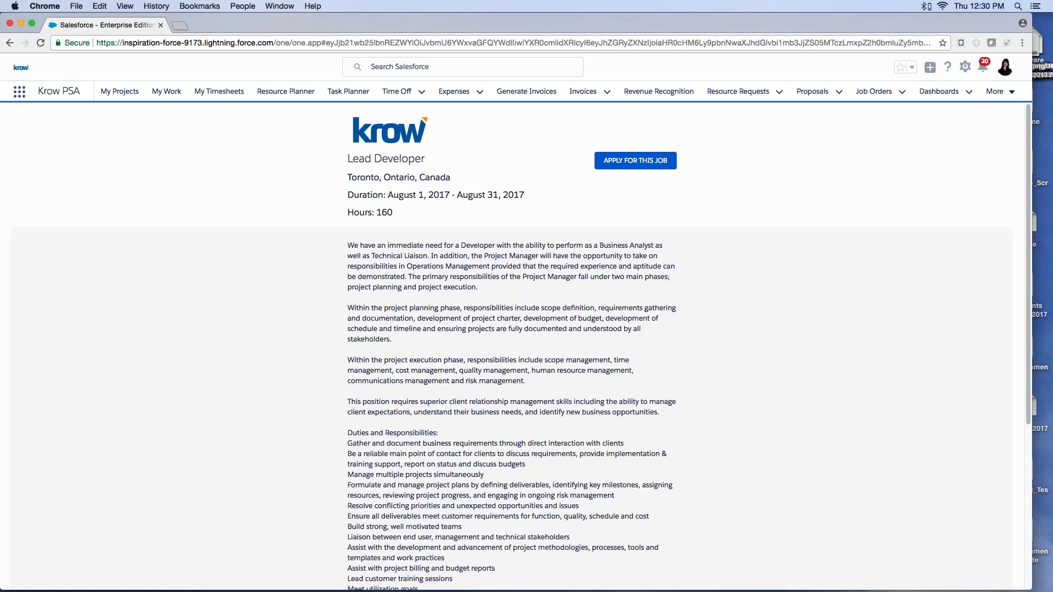
pyautogui.scroll(-5, 438, 332)
pyautogui.scroll(5, 439, 332)
pyautogui.scroll(1, 438, 332)
pyautogui.click(634, 160)
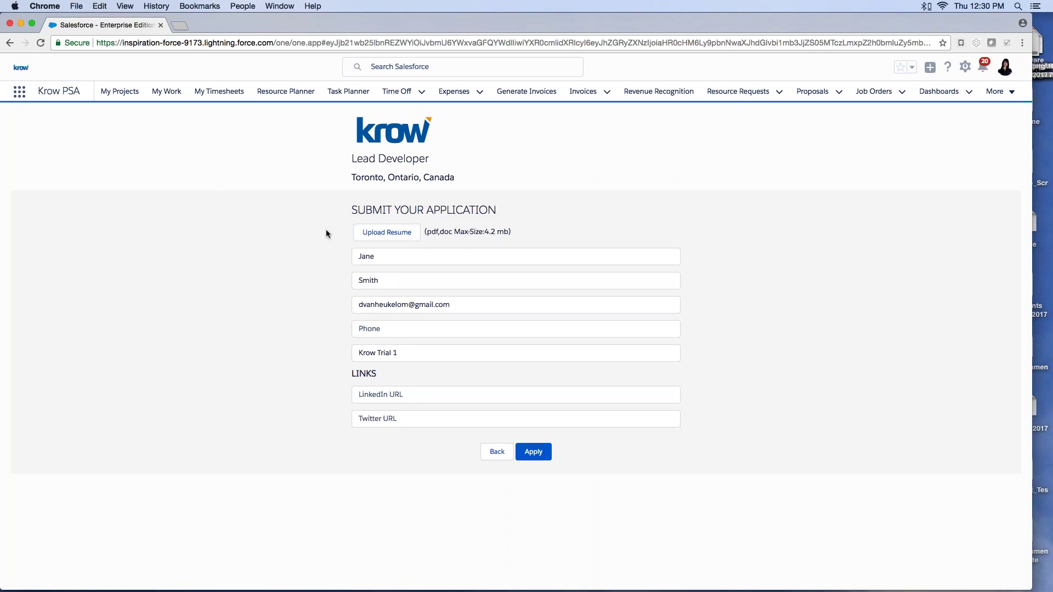
pyautogui.click(529, 453)
pyautogui.click(497, 451)
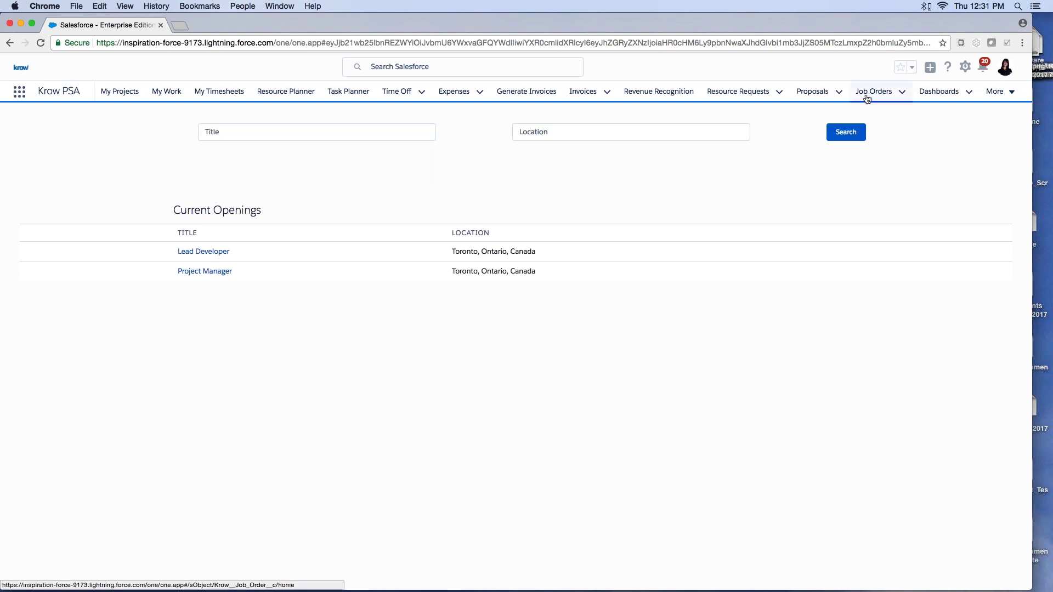
# Open the Client Implementation project from My Projects and add a task named "New Task"
pyautogui.click(120, 96)
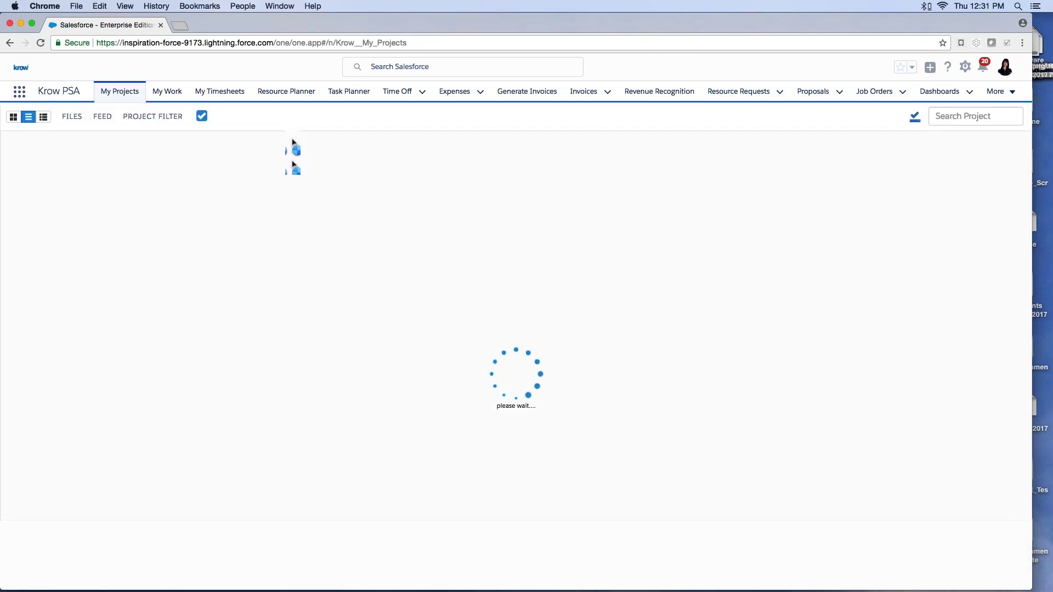
pyautogui.click(60, 190)
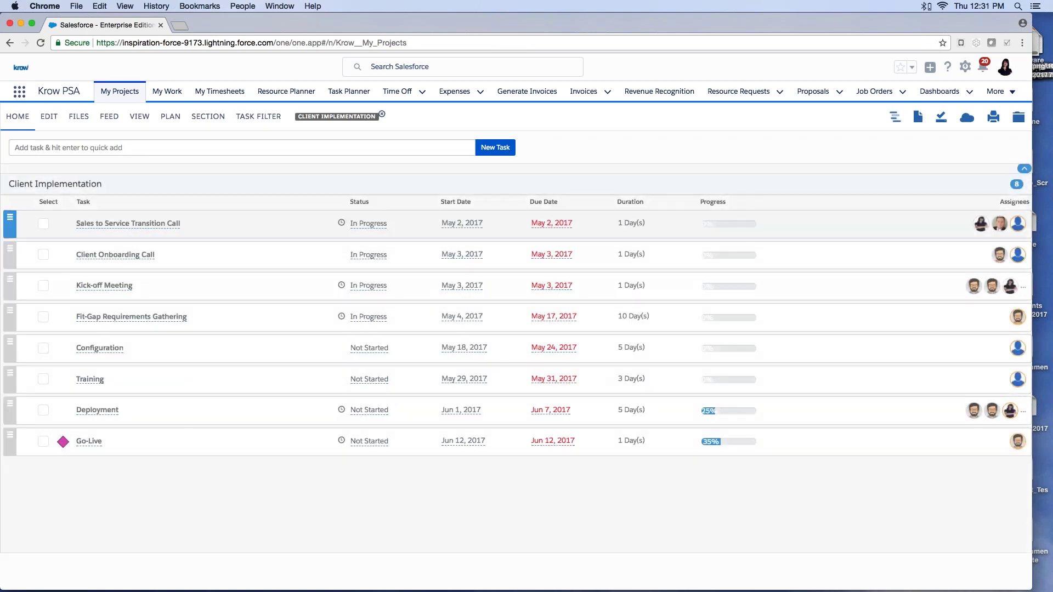
pyautogui.click(240, 146)
pyautogui.write('New Task')
pyautogui.press('Return')
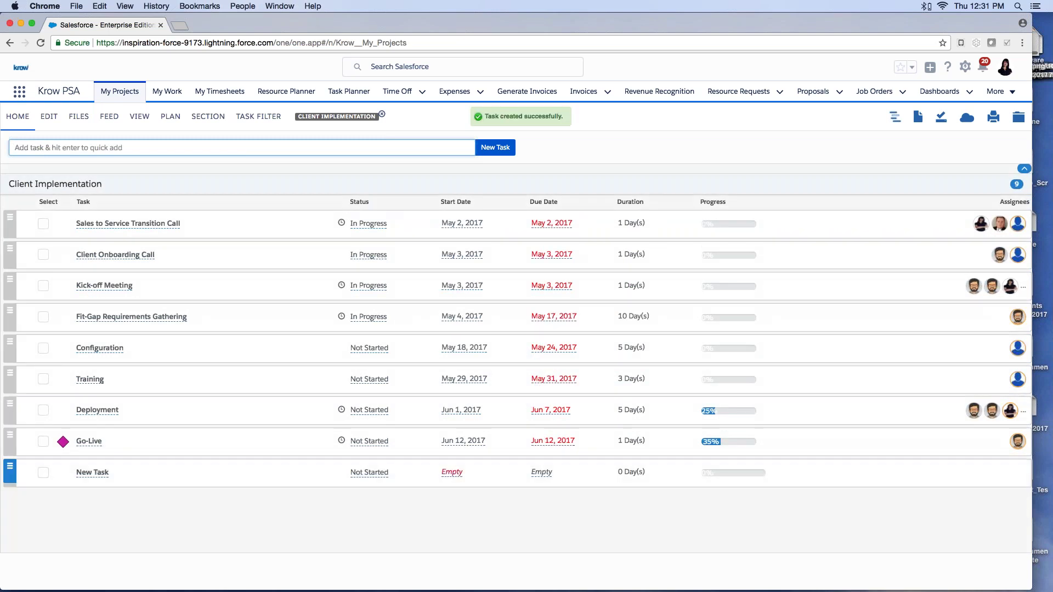
# Make the new task a sub-task of Training and rename it "Train The Trainer"
pyautogui.moveTo(9, 473); pyautogui.dragTo(34, 404)
pyautogui.click(129, 411)
pyautogui.moveTo(142, 411); pyautogui.dragTo(88, 411)
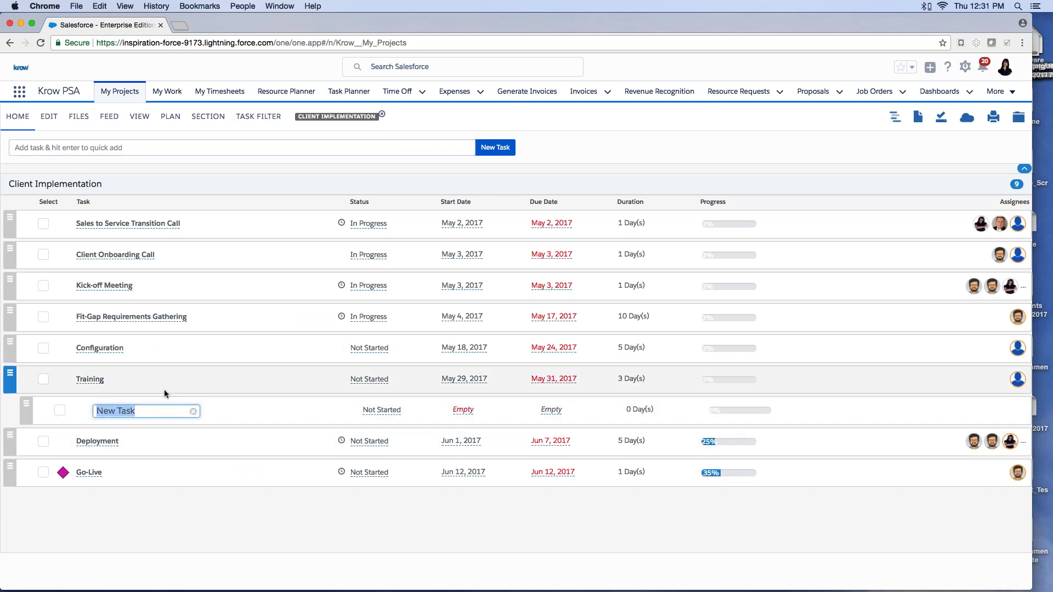
pyautogui.write('Train The Trainer')
pyautogui.press('Return')
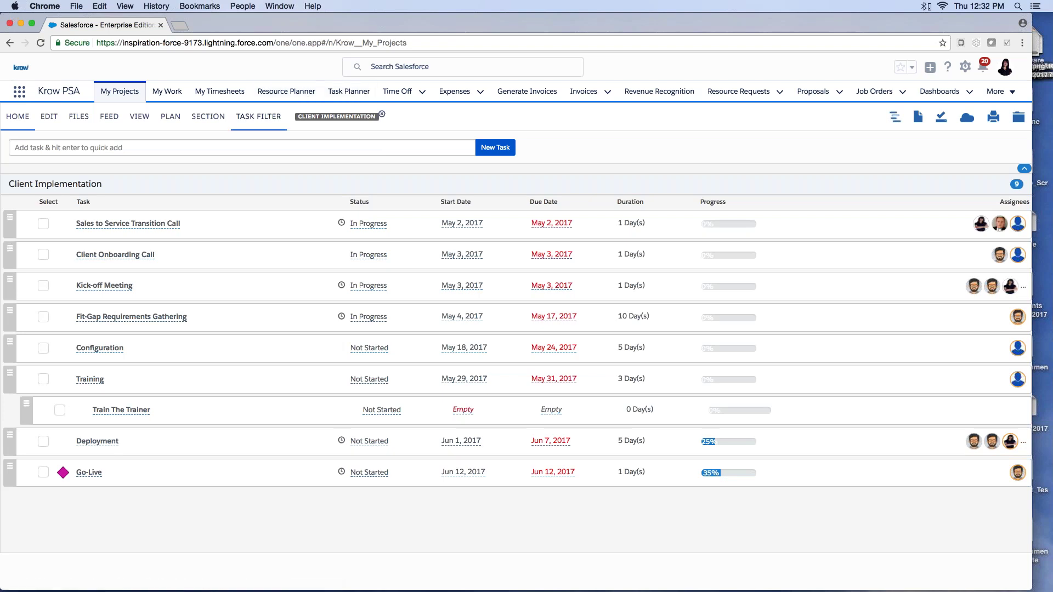
# Open My Work, view the Deployment task's details and schedule with its assigned resources, and close the task
pyautogui.click(168, 92)
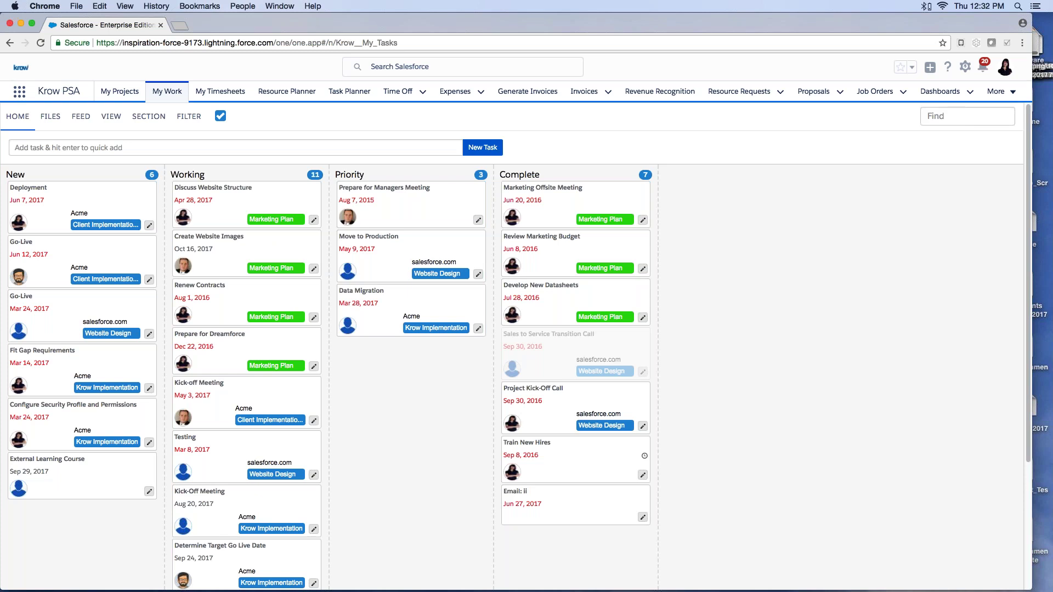
pyautogui.moveTo(98, 204); pyautogui.dragTo(66, 203)
pyautogui.click(149, 226)
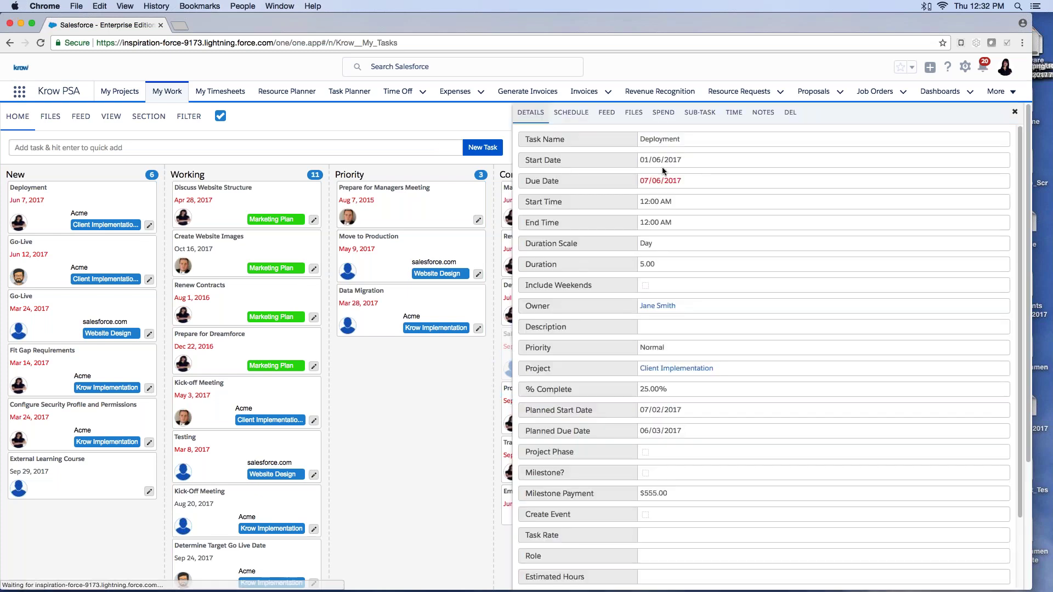
pyautogui.click(571, 112)
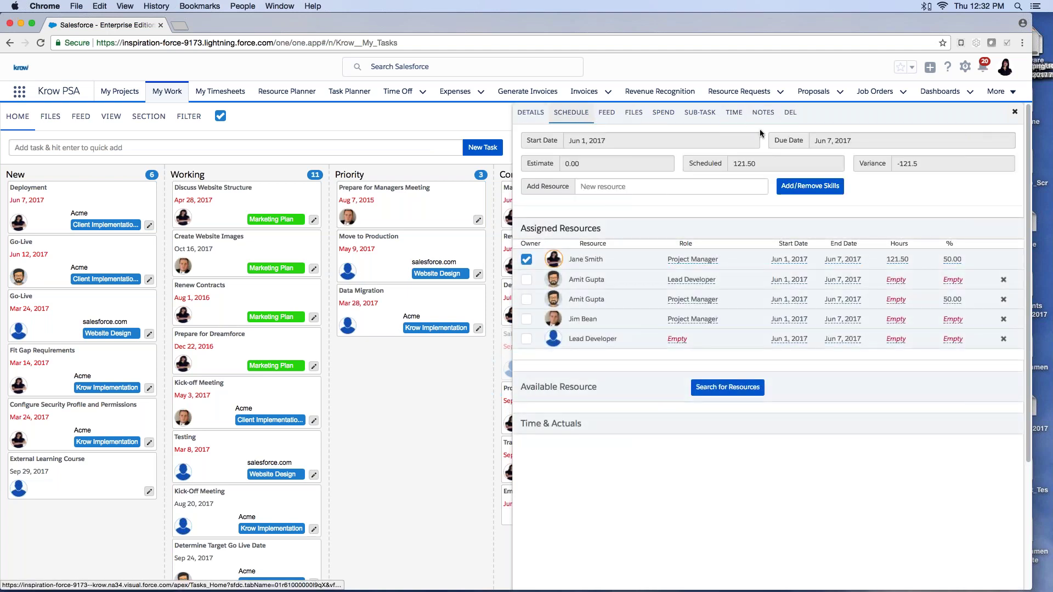
pyautogui.click(1015, 113)
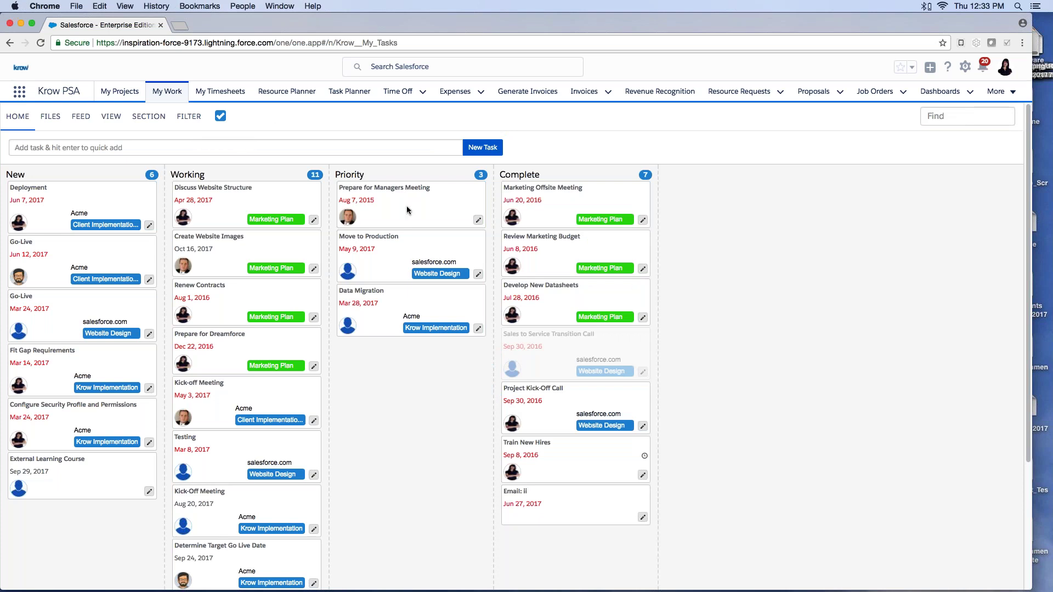
# Show My Work by due date, and collapse and re-expand the Over Due group to see the other periods
pyautogui.click(111, 116)
pyautogui.click(120, 141)
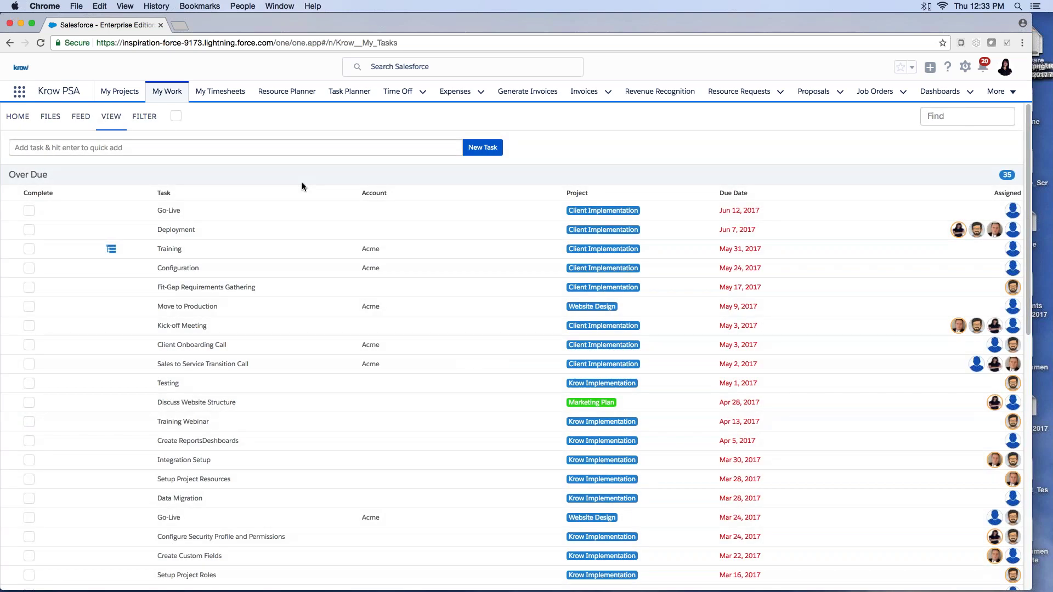
pyautogui.click(27, 179)
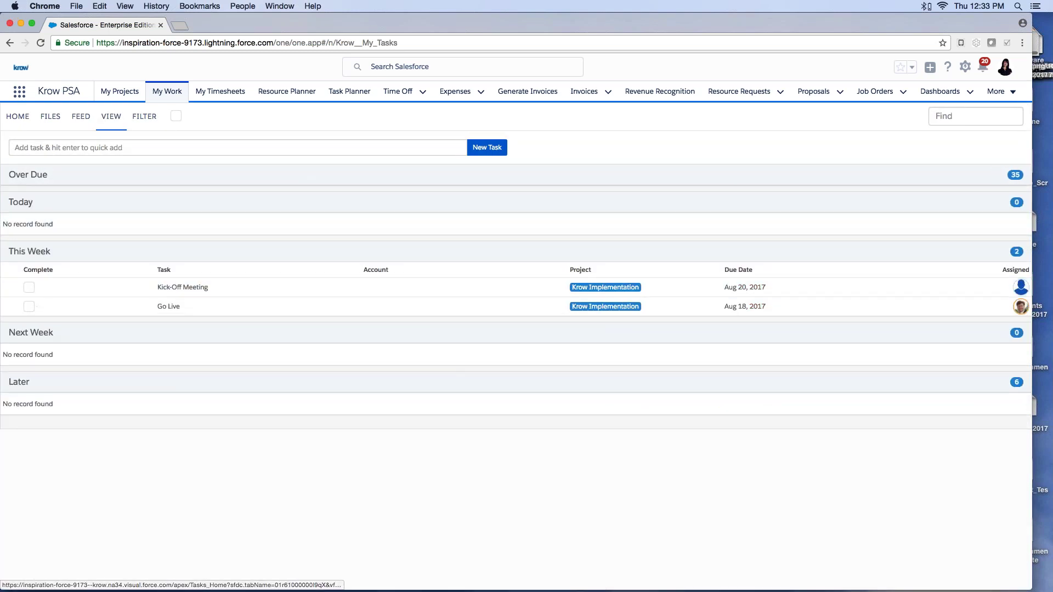
pyautogui.click(32, 176)
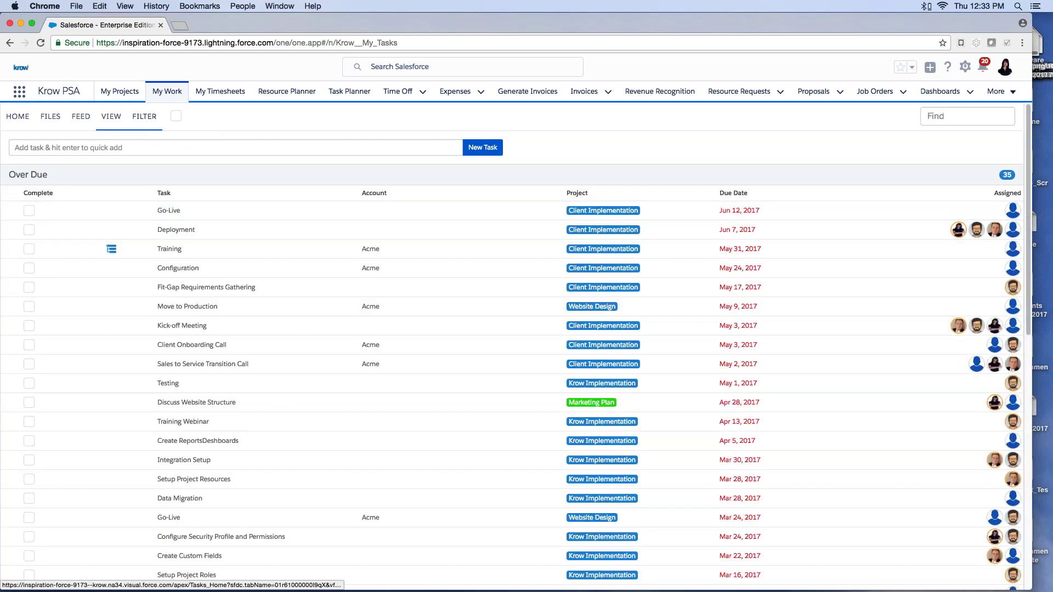
# Show My Work as a calendar and go back to April 2017
pyautogui.moveTo(109, 117)
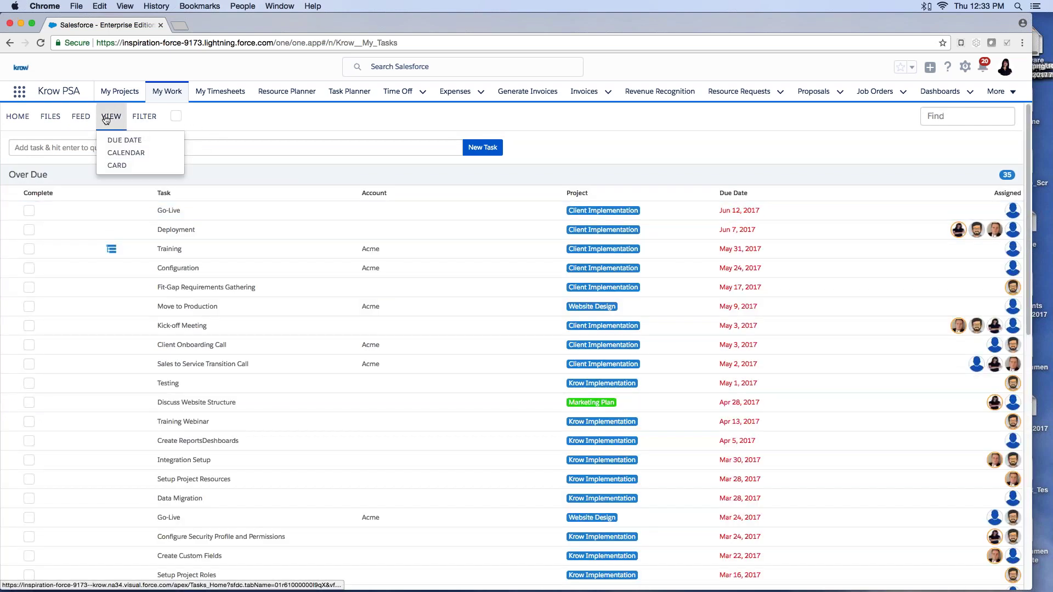
pyautogui.click(131, 150)
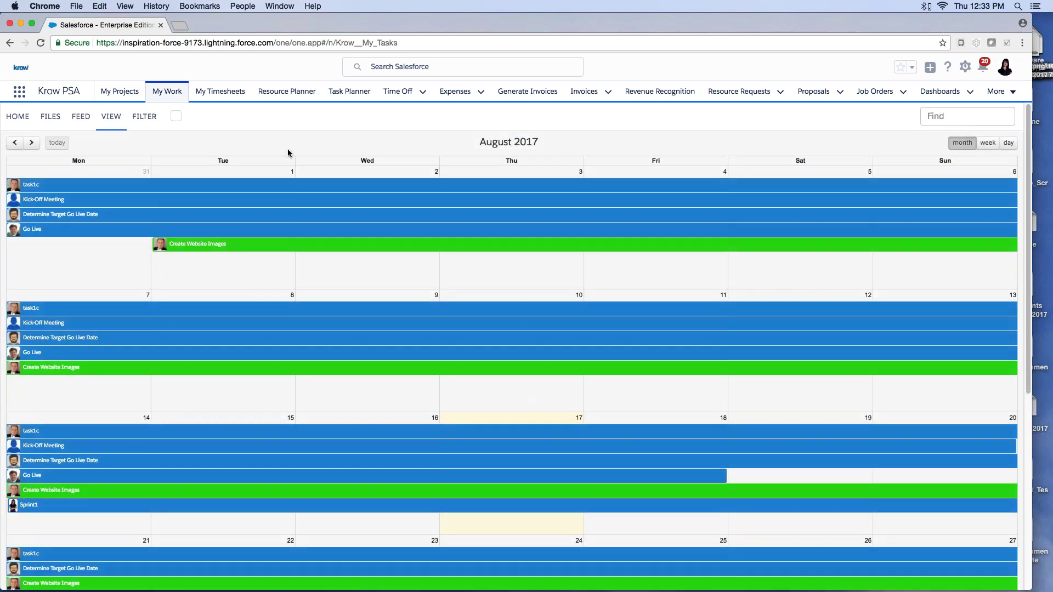
pyautogui.click(15, 144)
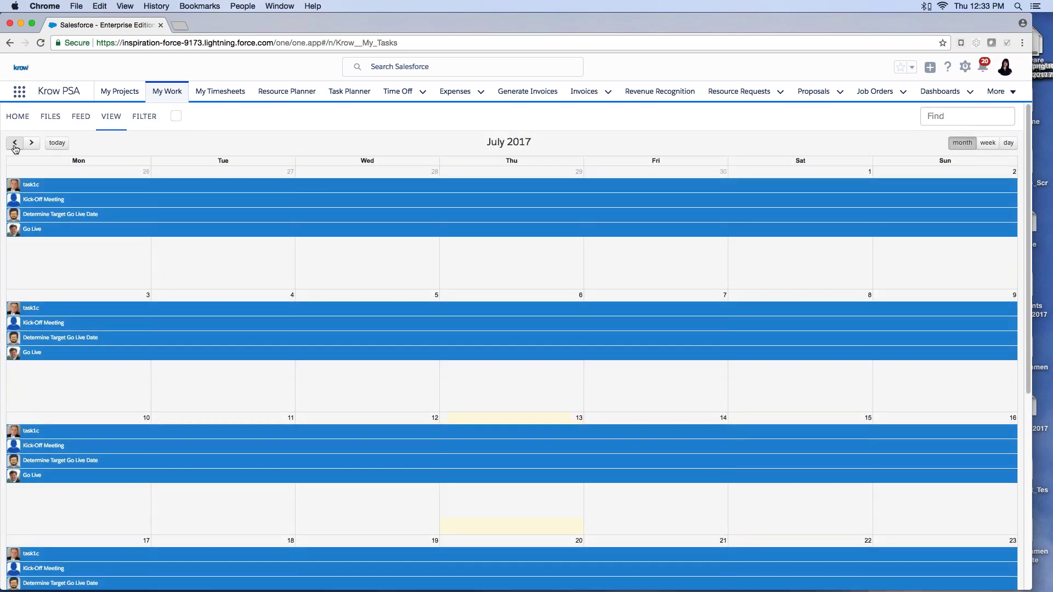
pyautogui.click(15, 144)
pyautogui.click(15, 144)
pyautogui.click(15, 144)
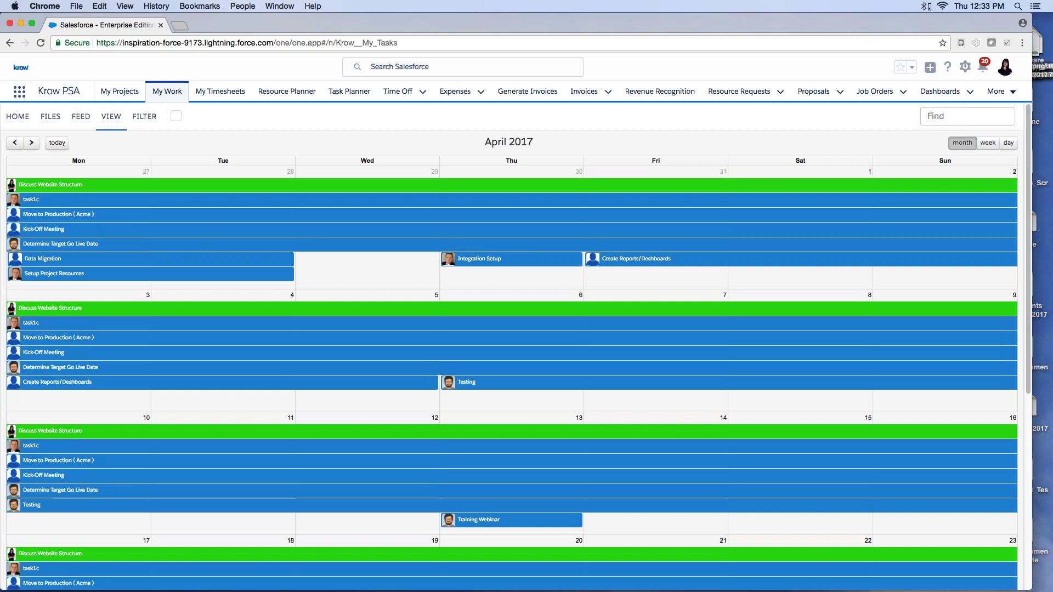
# Show My Work as the sectioned task list, collapse the New and Working sections, and expand New again
pyautogui.click(111, 116)
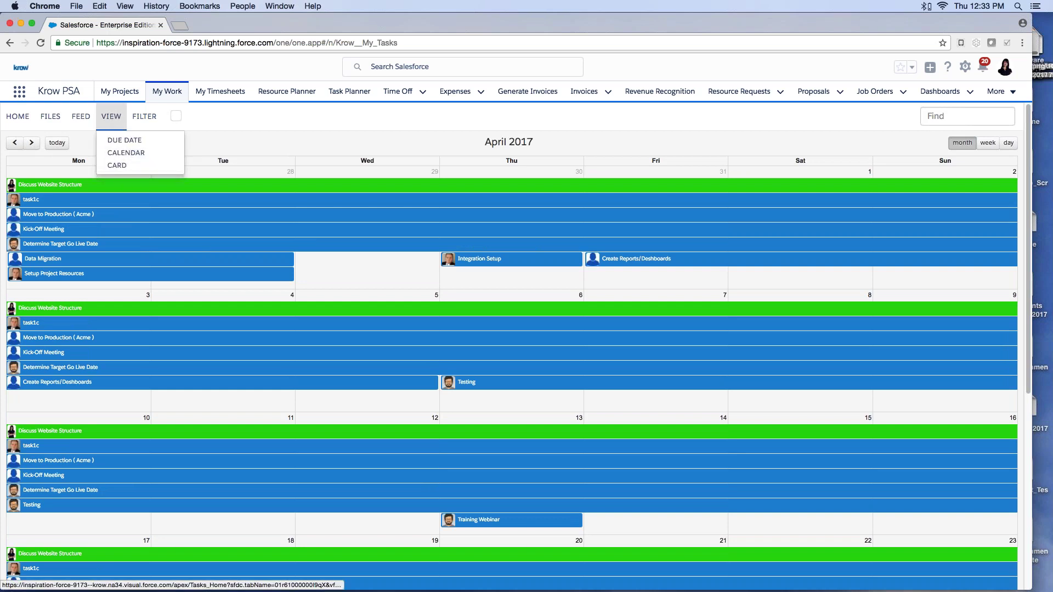
pyautogui.click(125, 140)
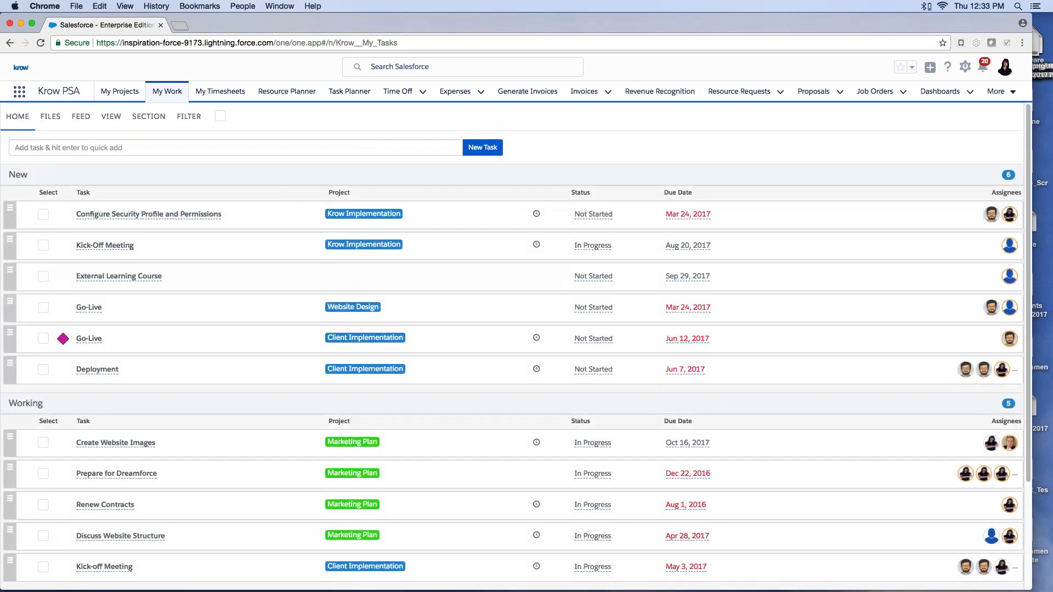
pyautogui.click(13, 175)
pyautogui.click(20, 202)
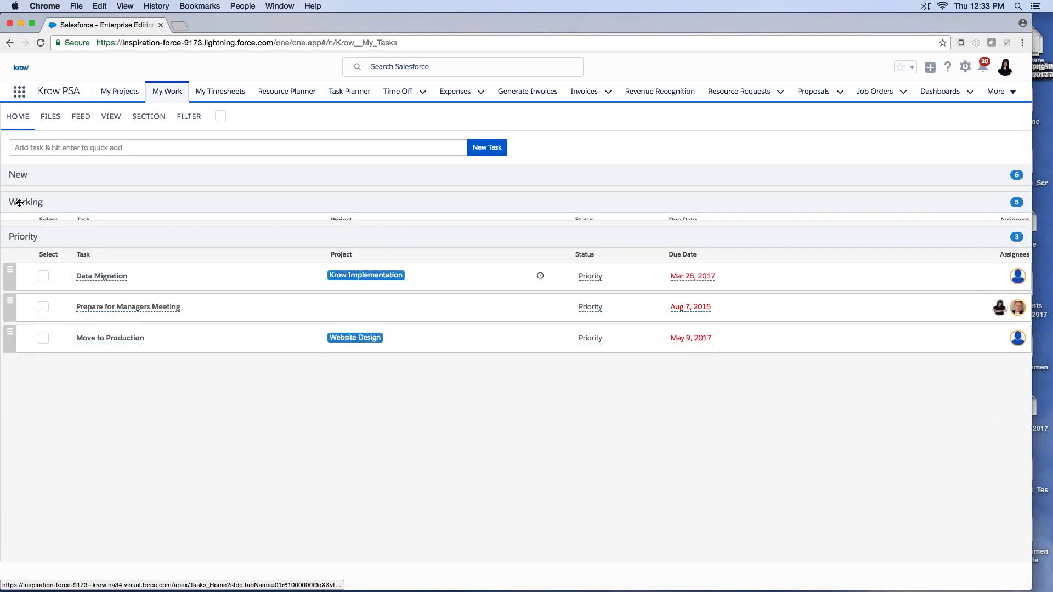
pyautogui.click(23, 172)
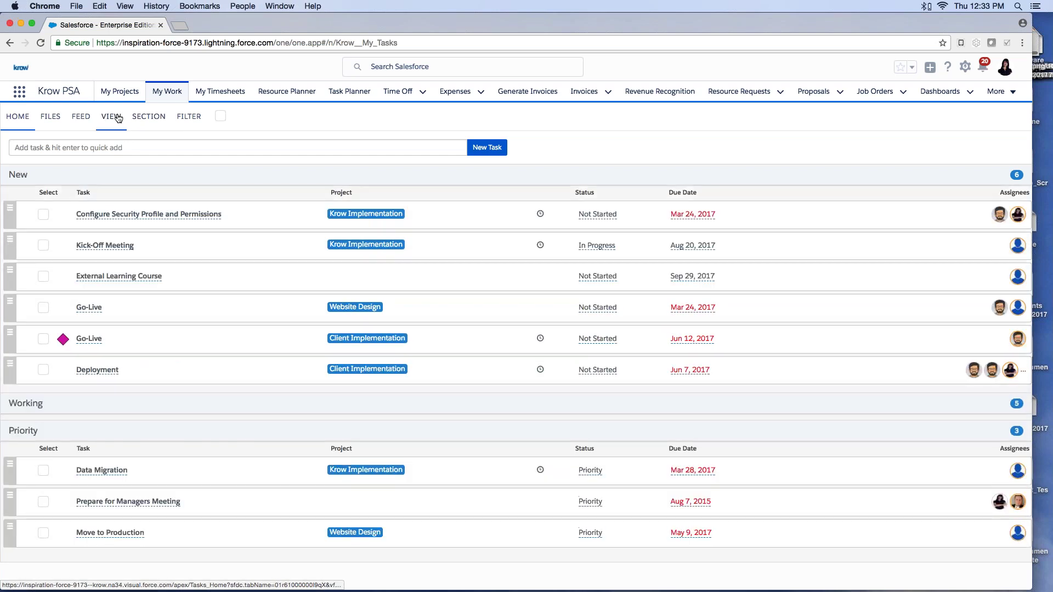
# Show My Work as cards, search the tasks for "data", and clear the search
pyautogui.click(111, 116)
pyautogui.click(117, 164)
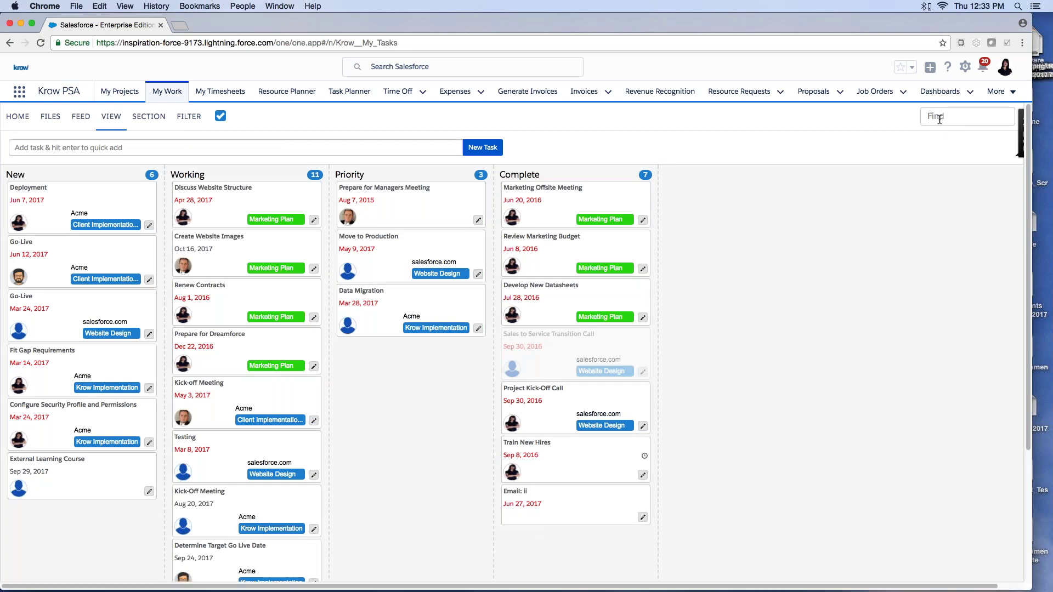
pyautogui.write('data')
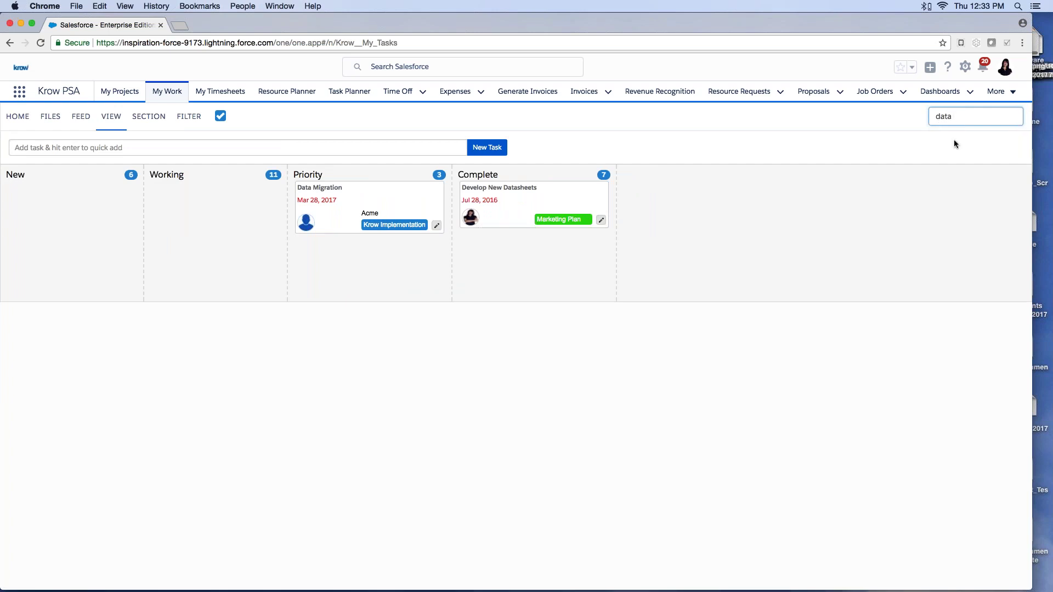
pyautogui.press('BackSpace')
pyautogui.press('BackSpace')
pyautogui.press('BackSpace')
pyautogui.press('BackSpace')
pyautogui.press('BackSpace')
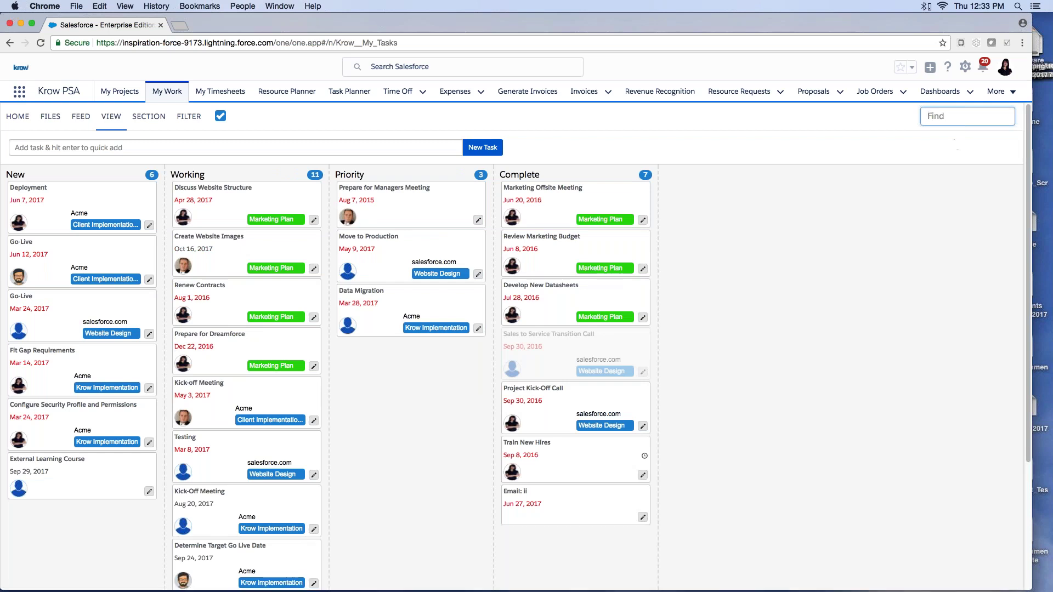
# View the project choices for filtering My Work, close them without filtering, and review the other filter options
pyautogui.click(188, 116)
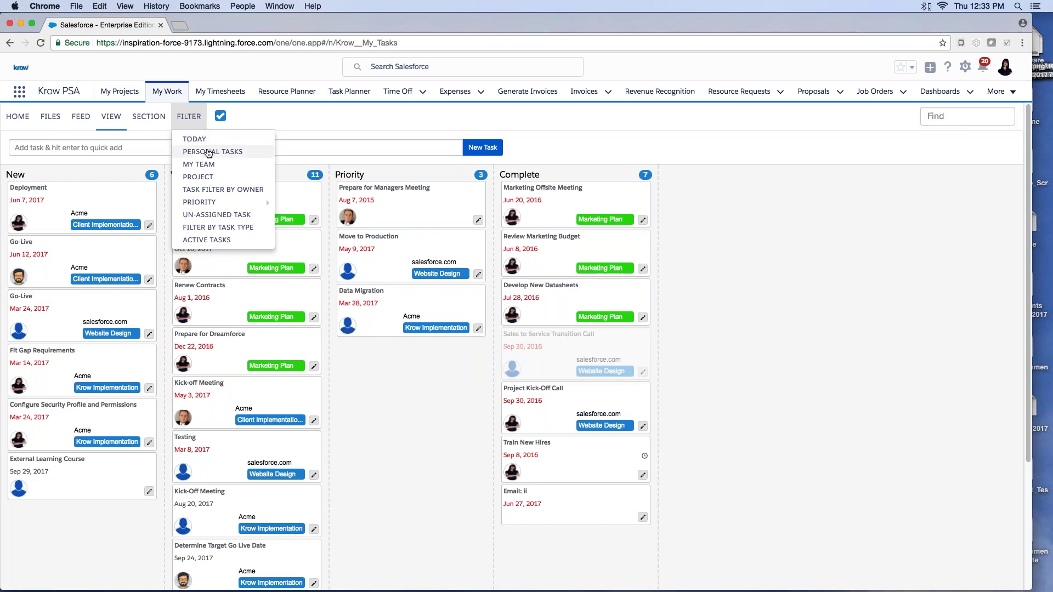
pyautogui.click(205, 178)
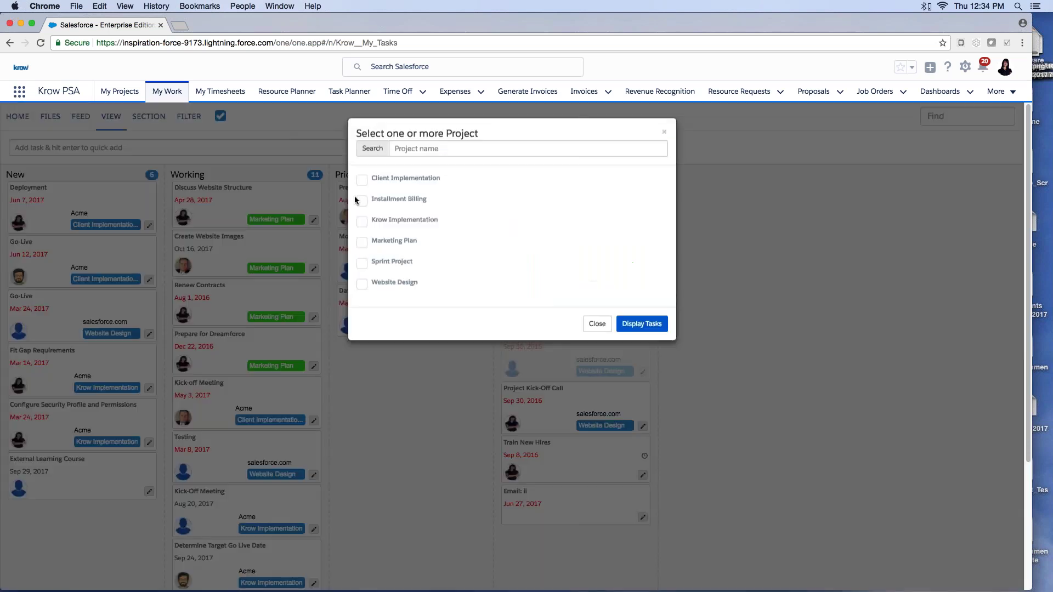
pyautogui.click(597, 325)
pyautogui.click(188, 116)
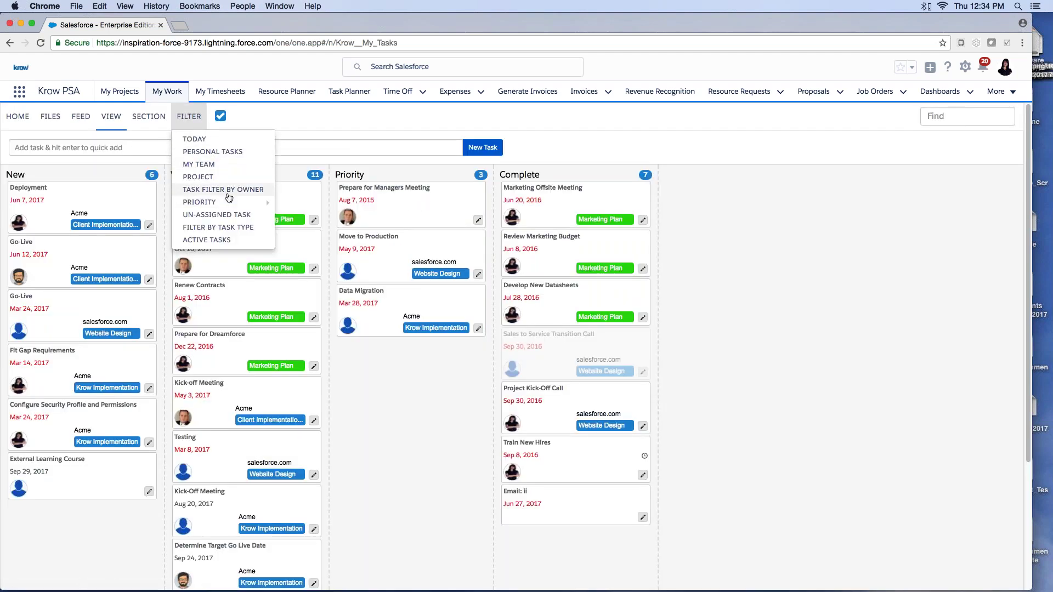
pyautogui.moveTo(228, 203)
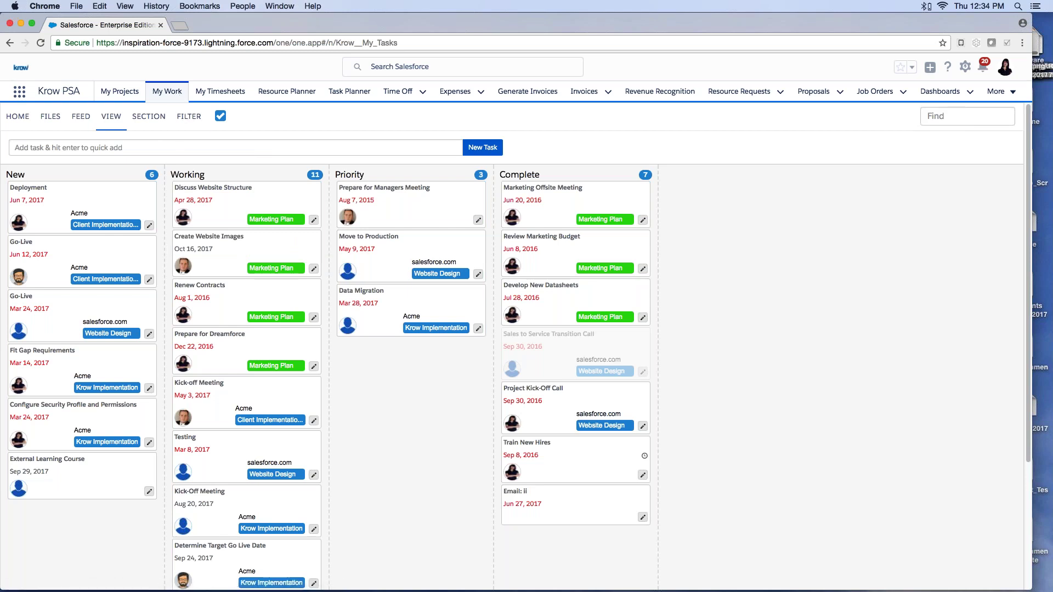
# View the time entries logged on the completed Marketing Offsite Meeting task and close the task
pyautogui.click(642, 219)
pyautogui.click(734, 112)
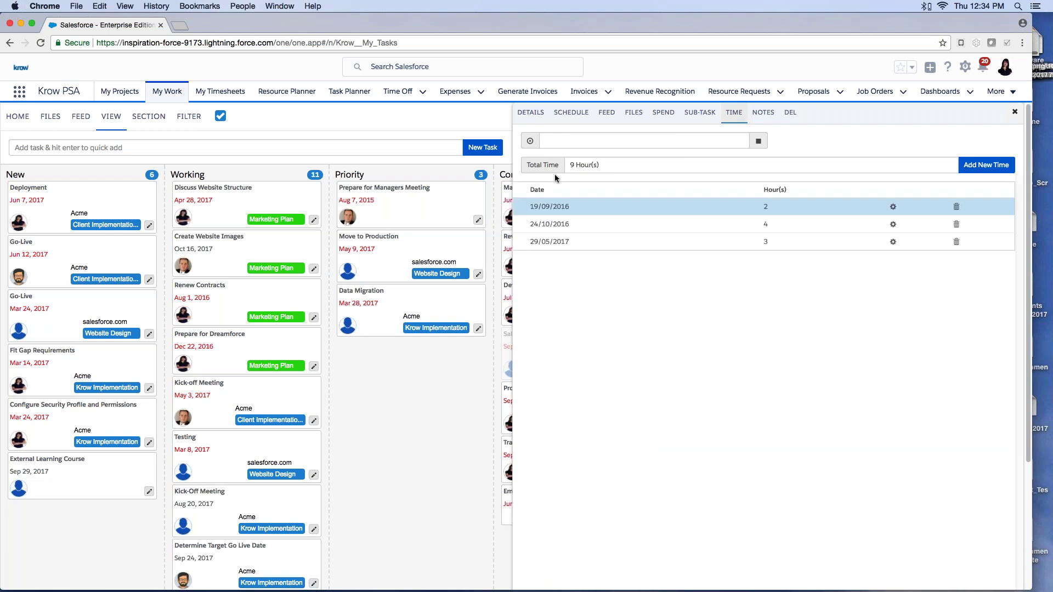
pyautogui.click(1014, 112)
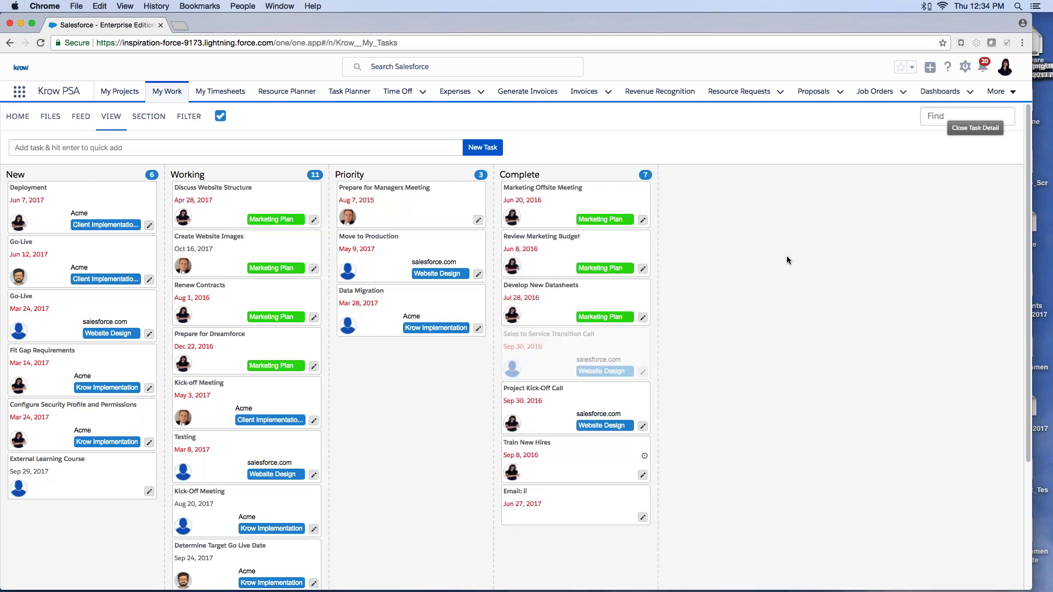
# View the details of the Create Website Images task in the Working column and close the task
pyautogui.moveTo(230, 202)
pyautogui.mouseDown()
pyautogui.moveTo(624, 212)
pyautogui.moveTo(188, 188)
pyautogui.moveTo(230, 202)
pyautogui.mouseUp()
pyautogui.click(229, 202)
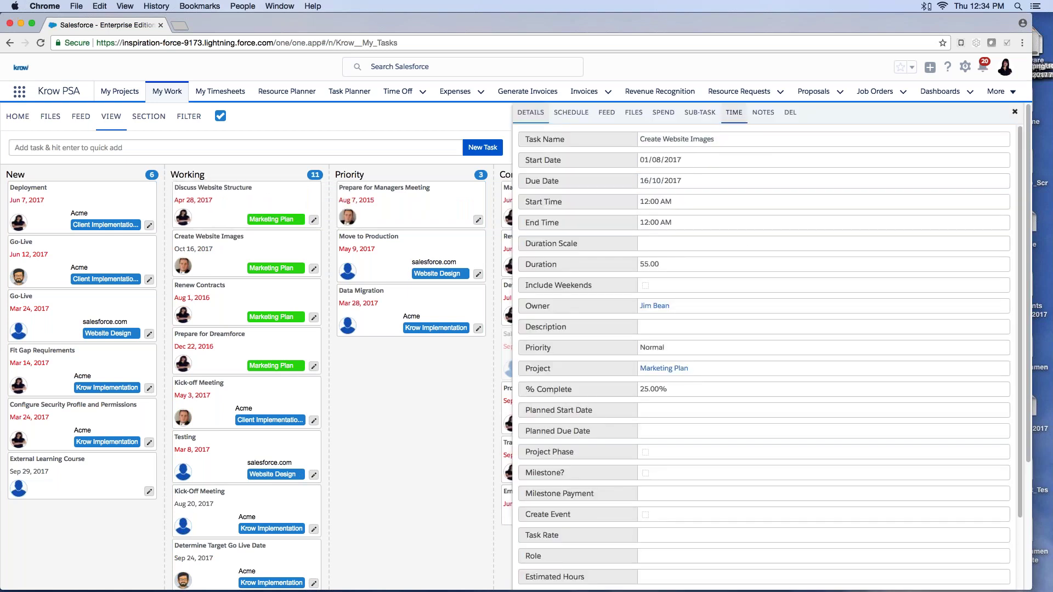
pyautogui.click(1014, 112)
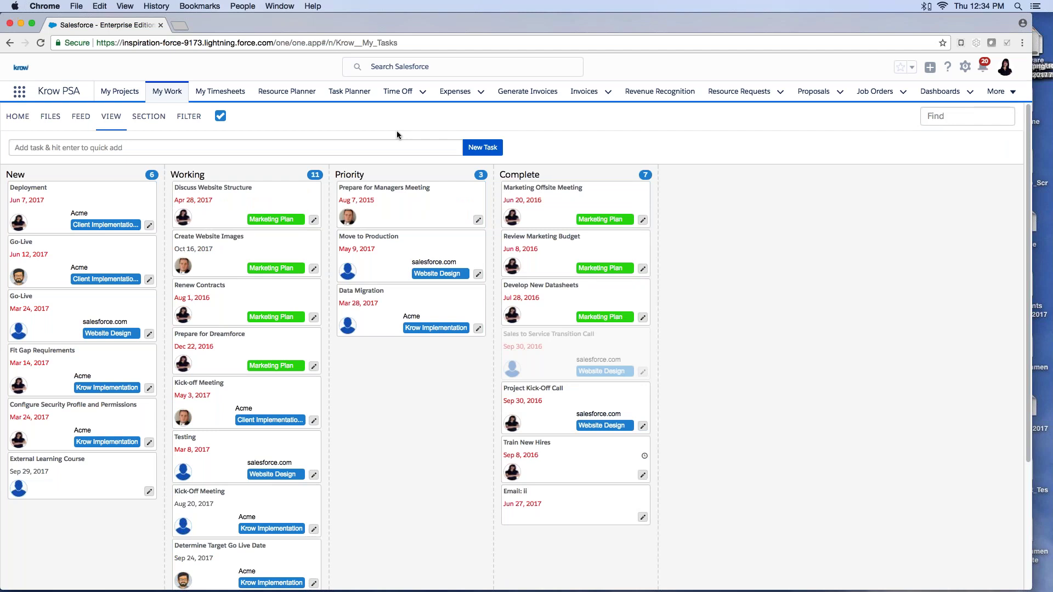
# In My Timesheets, log 4 hours on Monday 14/08 for Client Implementation/Kick-off Meeting with the comment "notes", and save
pyautogui.click(219, 91)
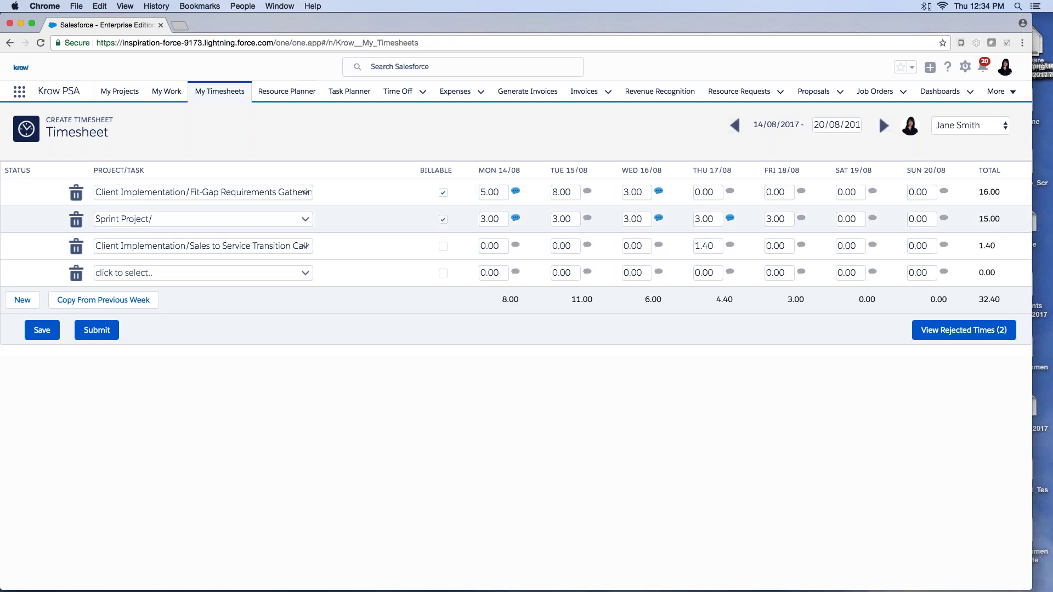
pyautogui.click(269, 274)
pyautogui.click(186, 290)
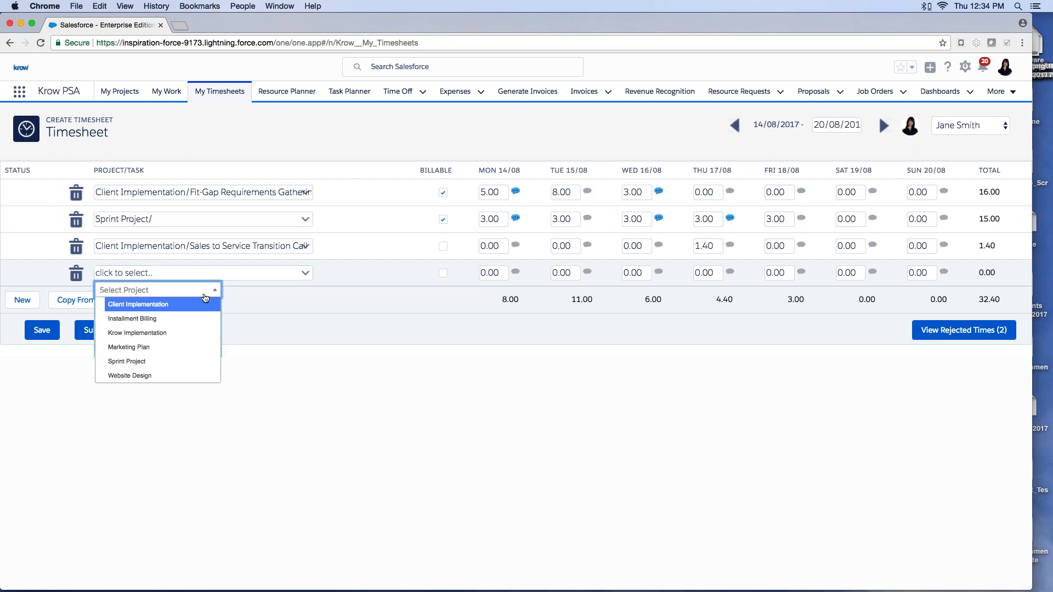
pyautogui.click(162, 304)
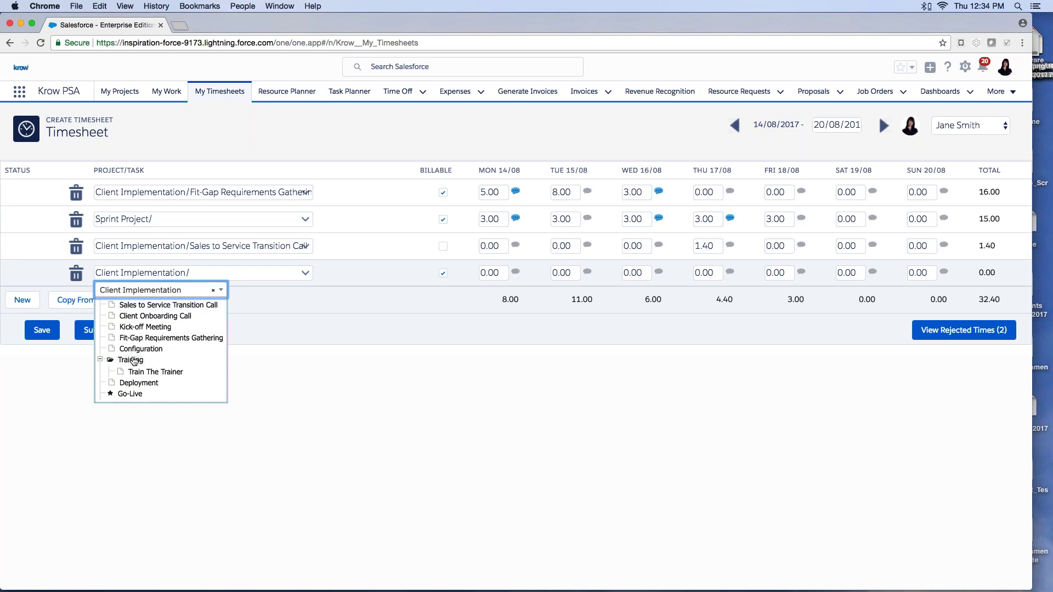
pyautogui.click(145, 326)
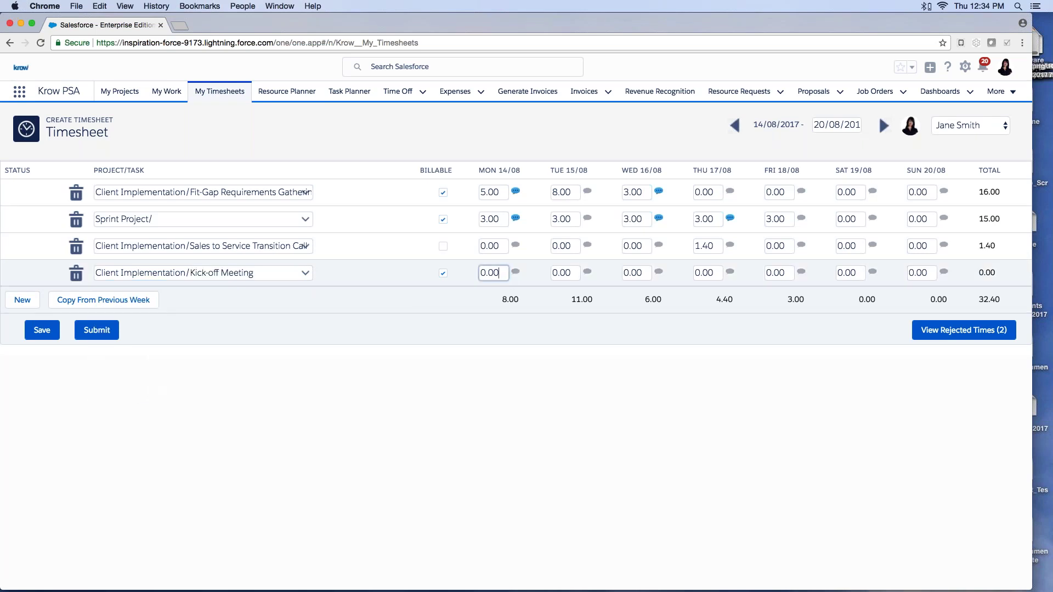
pyautogui.write('4')
pyautogui.click(516, 271)
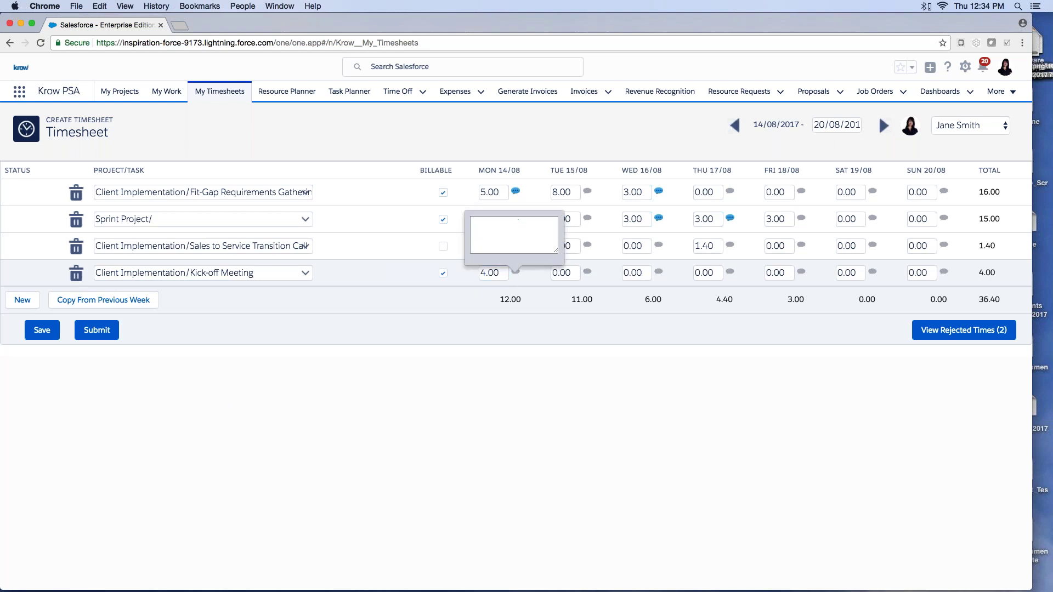
pyautogui.write('notes')
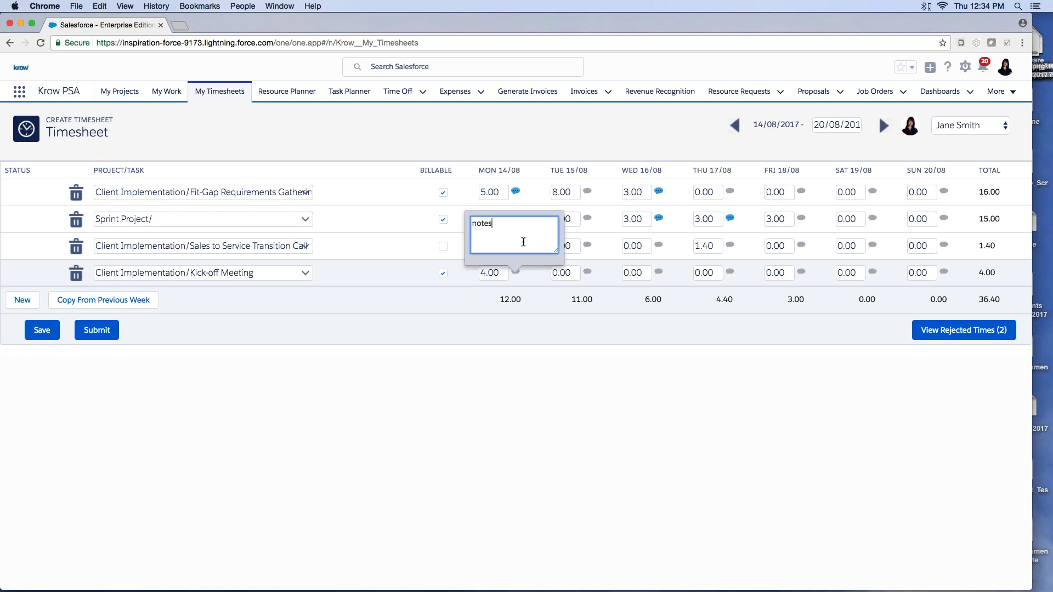
pyautogui.click(41, 330)
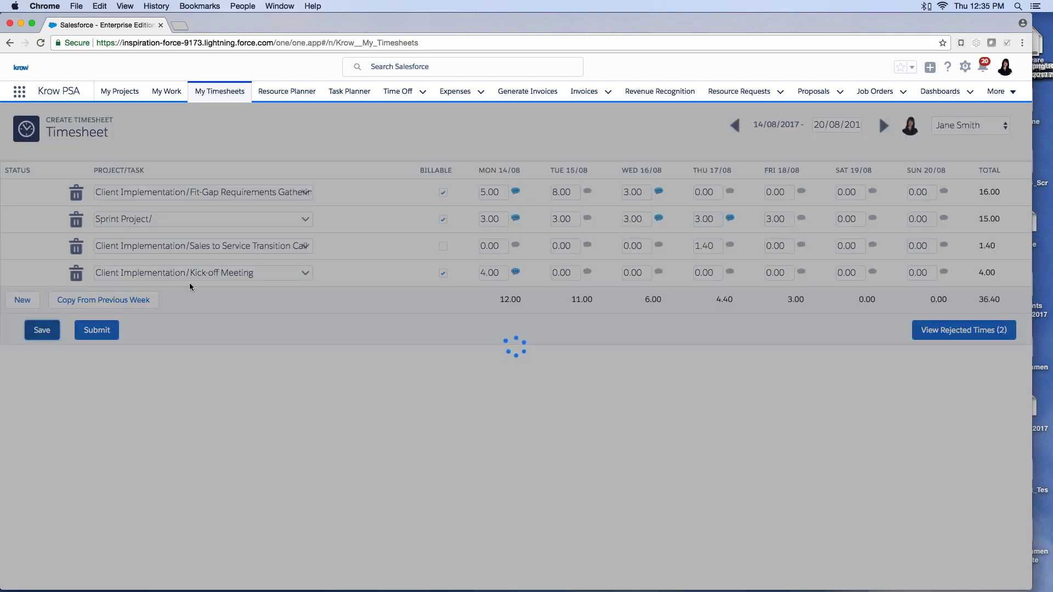
# Add a timesheet row for Marketing Plan/Develop New Datasheets with 1 hour on Tuesday 15/08, and save the timesheet
pyautogui.click(22, 300)
pyautogui.click(214, 299)
pyautogui.click(180, 373)
pyautogui.click(181, 366)
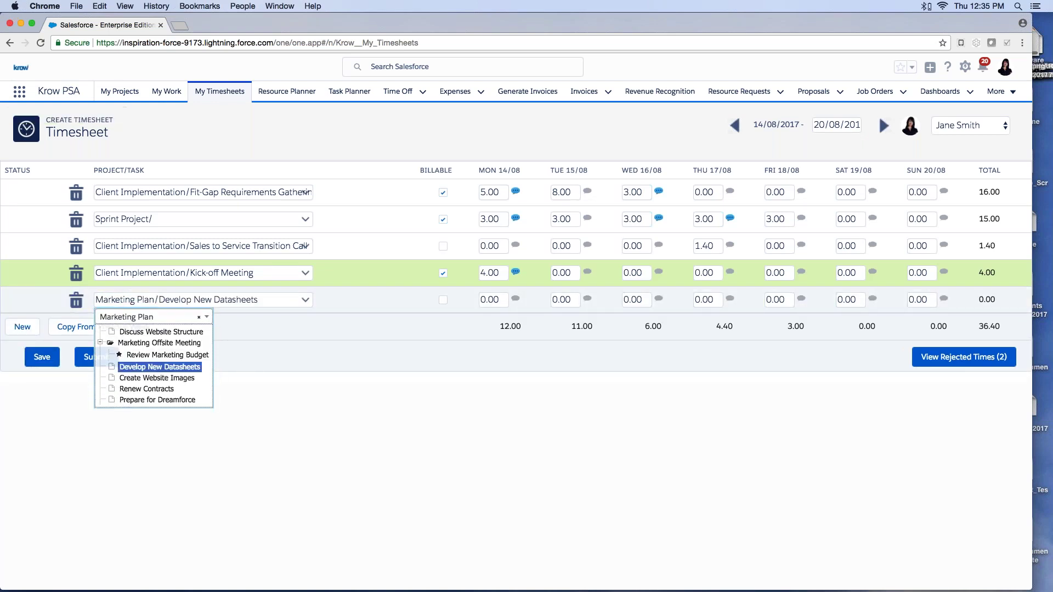
pyautogui.click(478, 299)
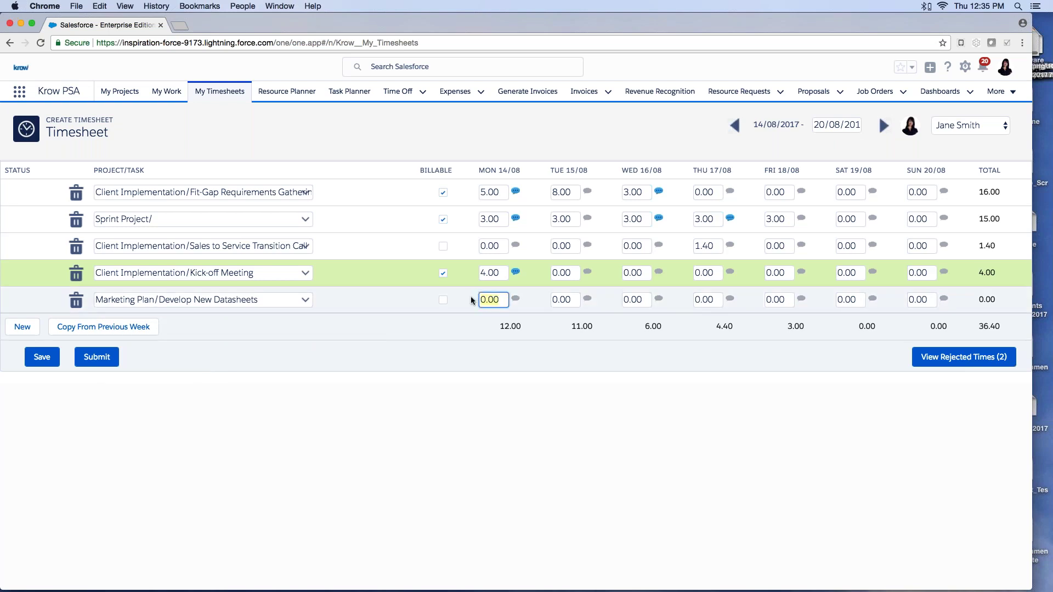
pyautogui.click(564, 300)
pyautogui.write('1')
pyautogui.press('Return')
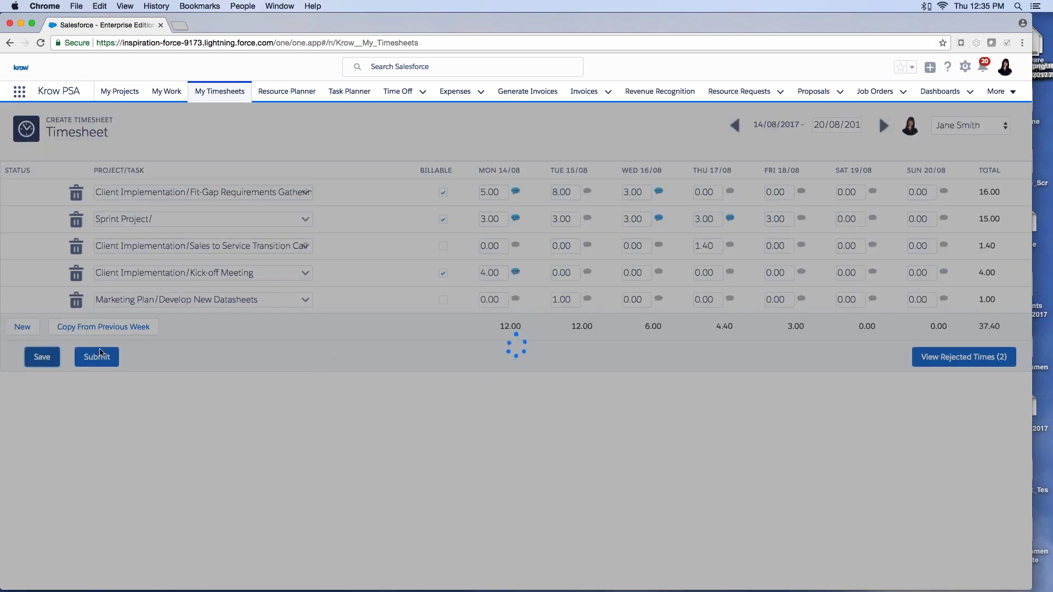
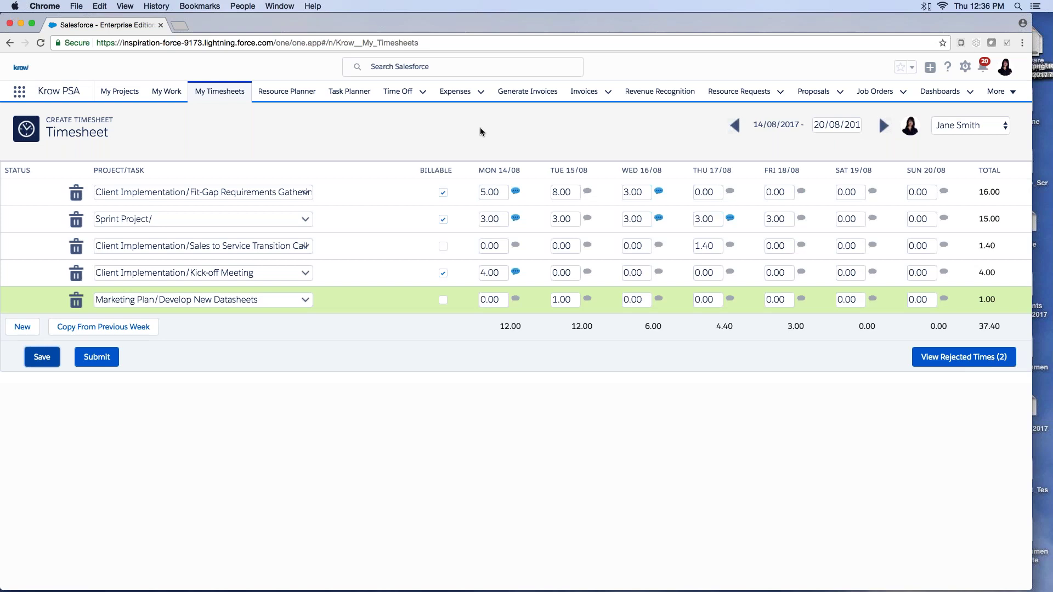
# Open the Resource Planner, expand the Project Director's project allocations, and check the scheduled percentage and available hours on the bars
pyautogui.click(286, 91)
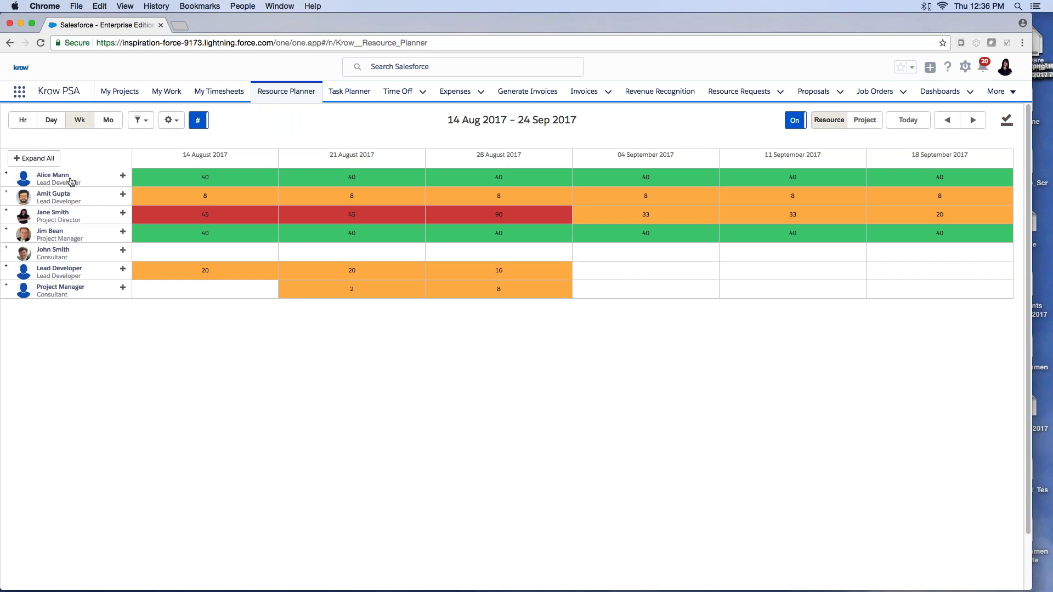
pyautogui.click(52, 217)
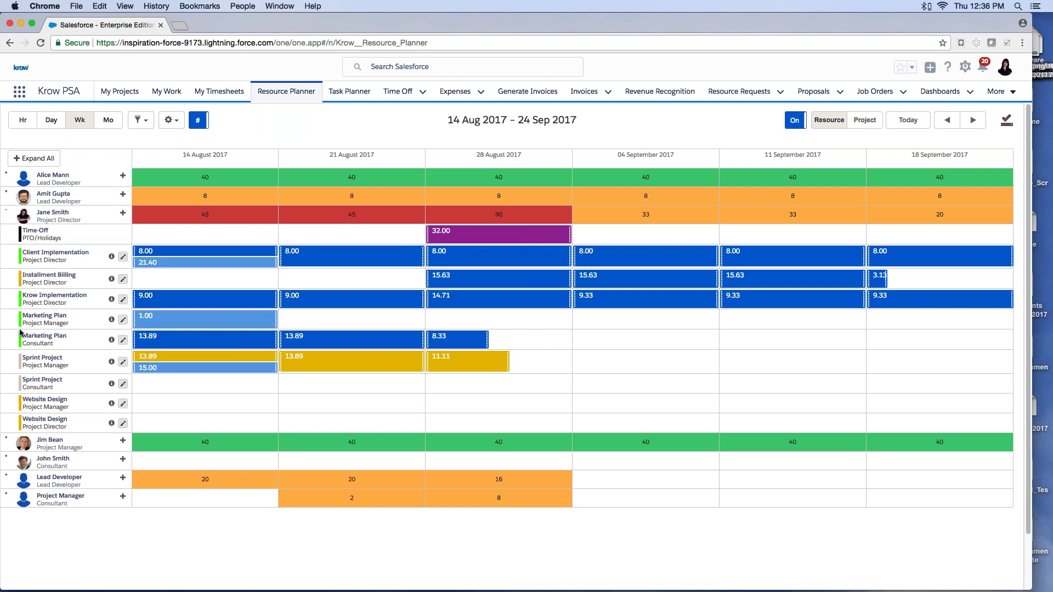
pyautogui.moveTo(306, 340)
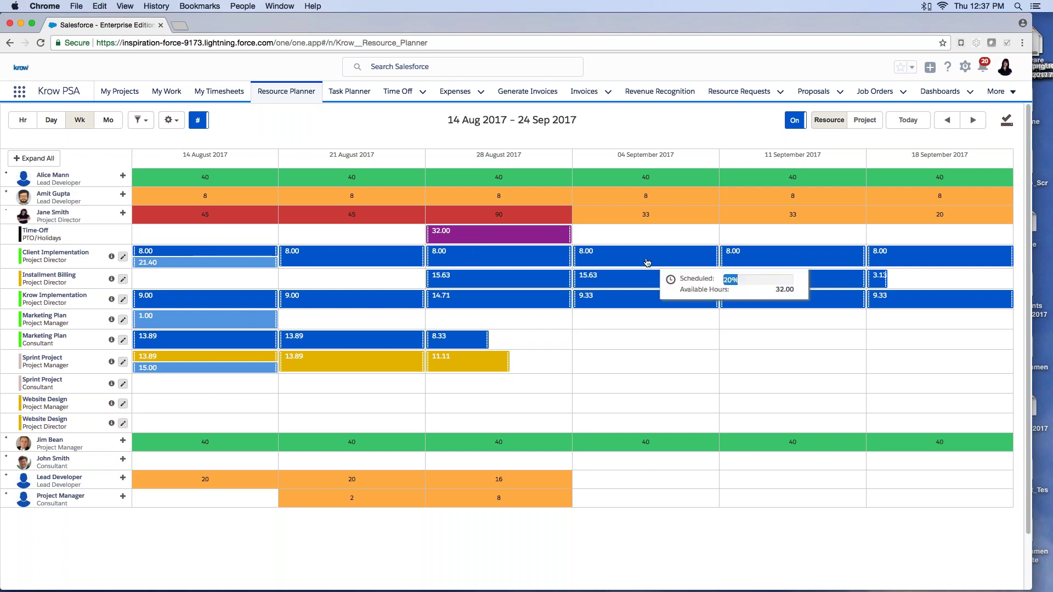
pyautogui.moveTo(518, 261)
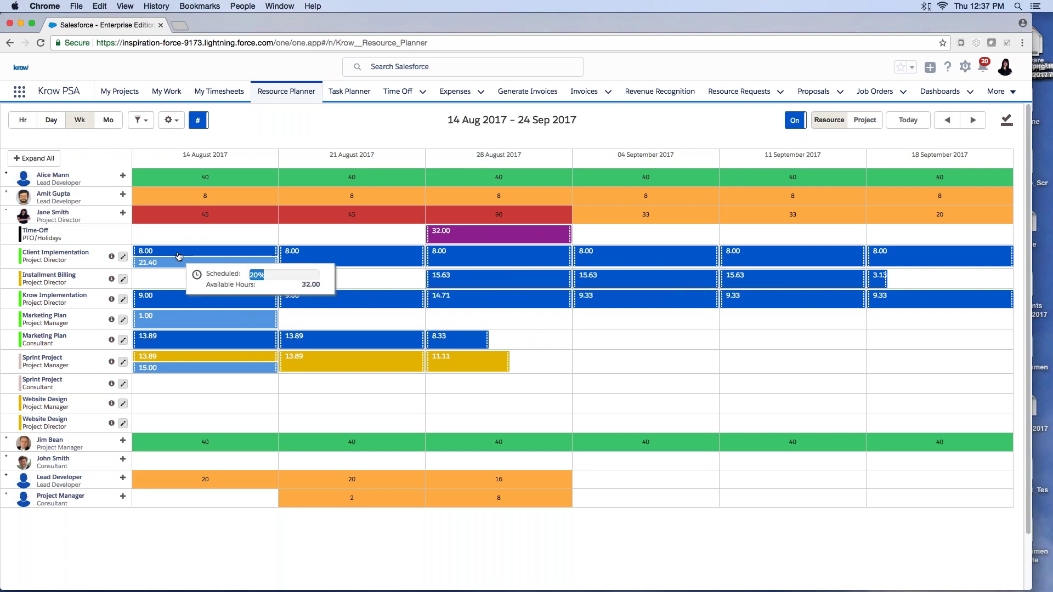
pyautogui.moveTo(181, 253)
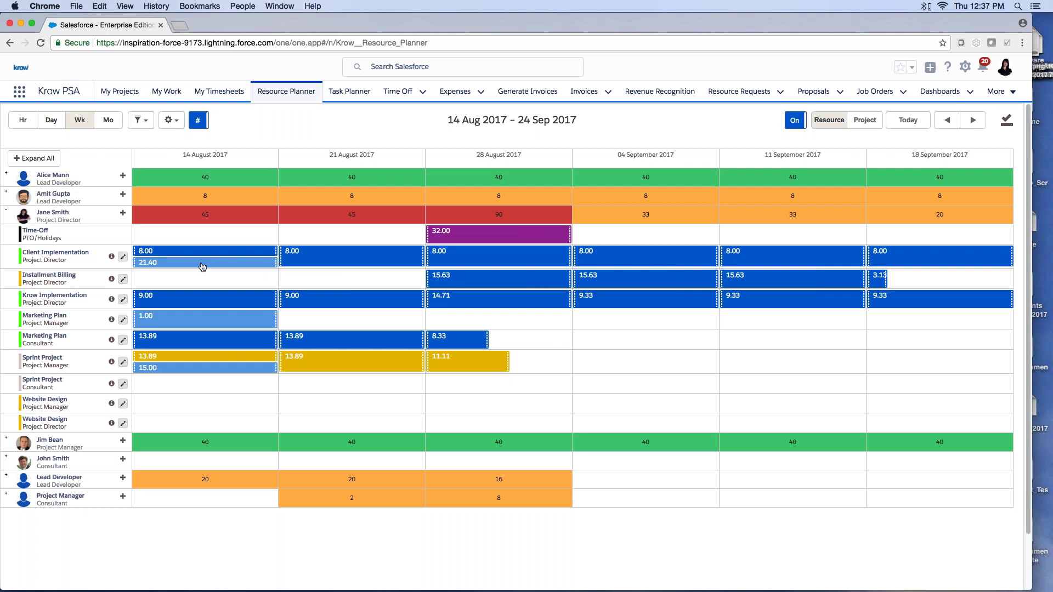
# Hide the actual hours in the Resource Planner, check a scheduled Client Implementation bar, and show the actual hours again
pyautogui.click(794, 119)
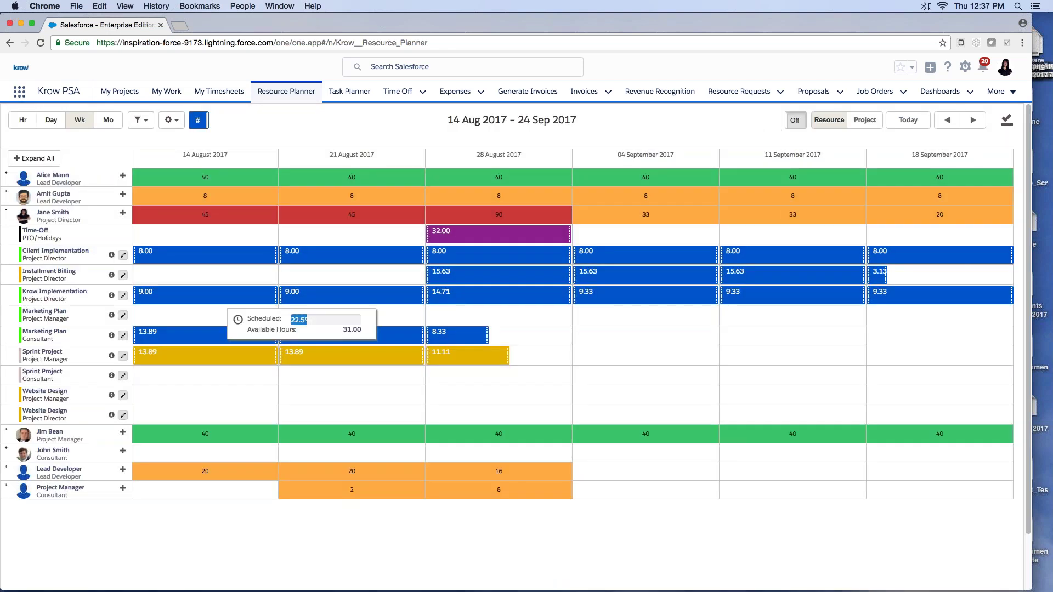
pyautogui.moveTo(248, 250)
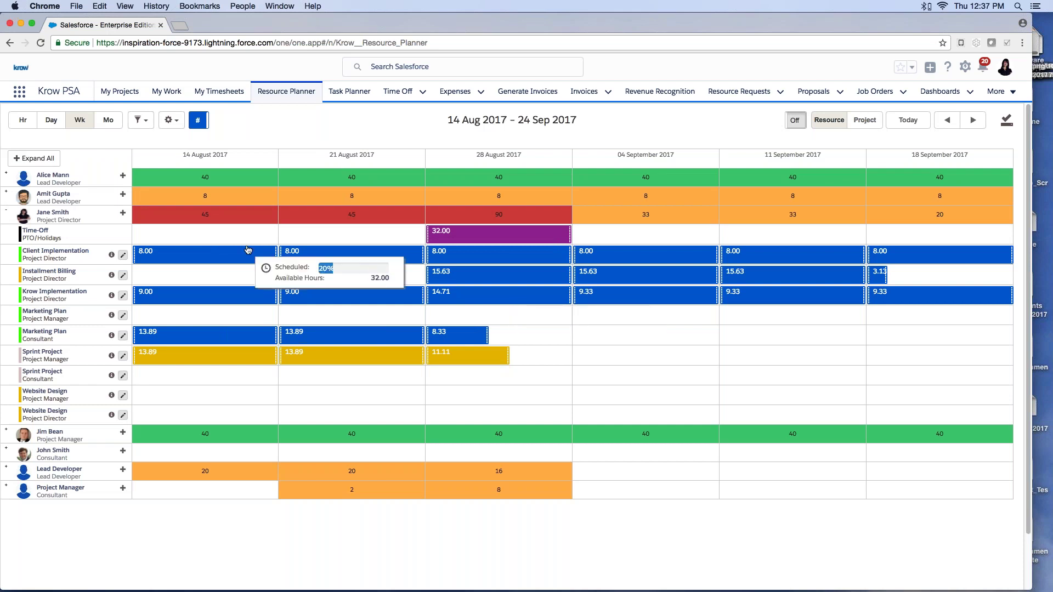
pyautogui.click(794, 119)
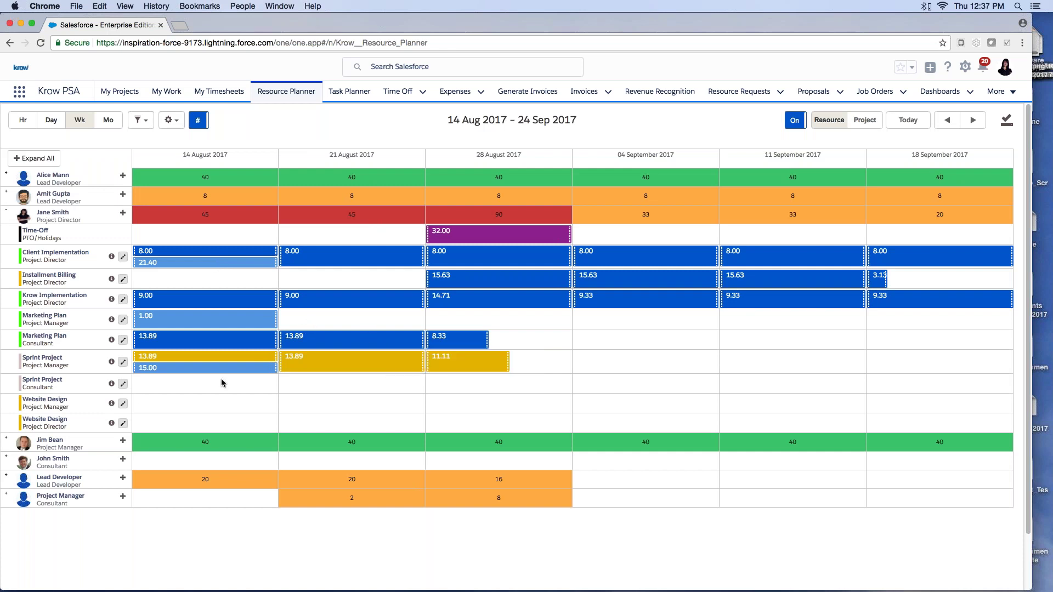
# Start a new schedule from 14/08/2017 to 24/09/2017 in the Project Director's Sprint Project consultant row, and discard it
pyautogui.moveTo(138, 385); pyautogui.dragTo(1011, 387)
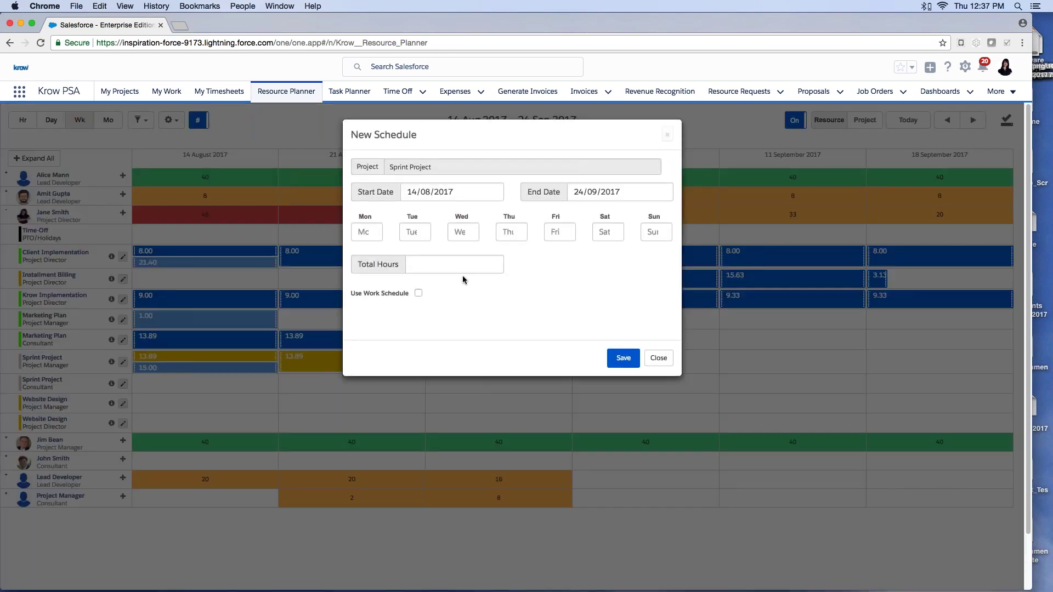
pyautogui.click(661, 359)
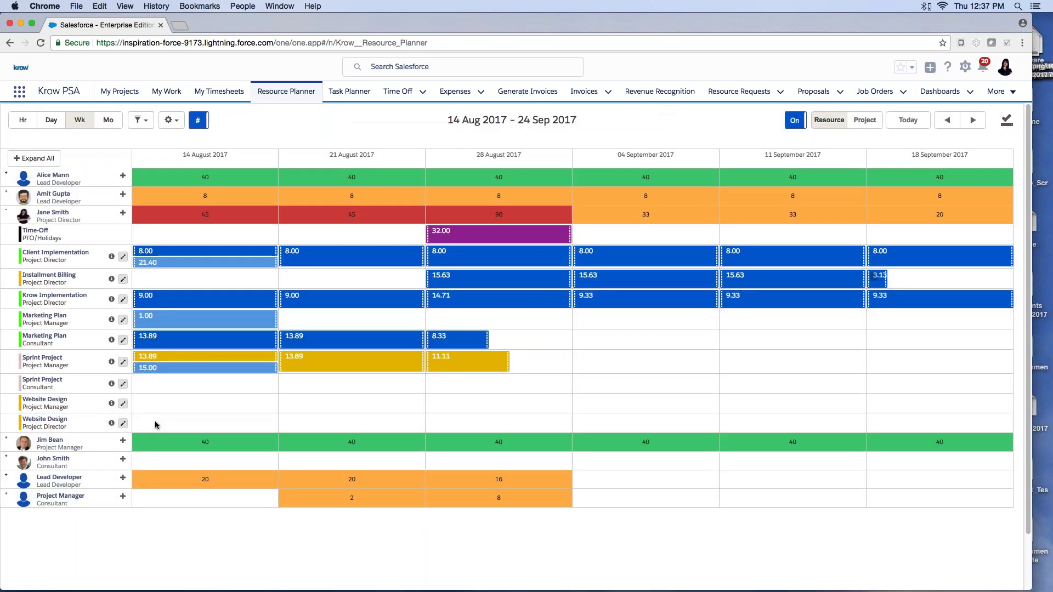
# Edit the Project Director's Sprint Project consultant allocation and set its Thursday and Friday hours to 0
pyautogui.click(123, 384)
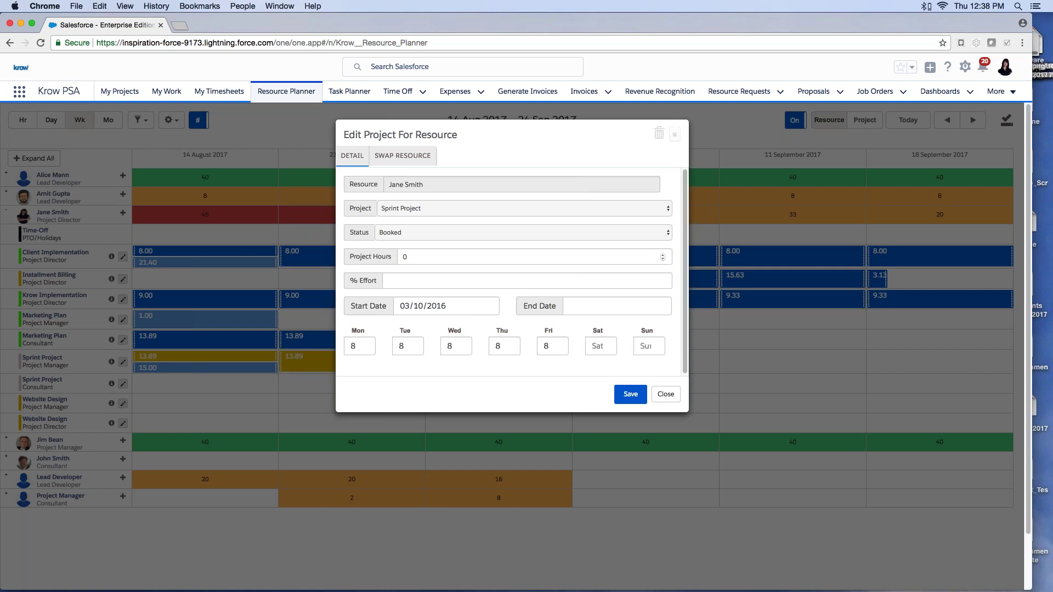
pyautogui.click(403, 279)
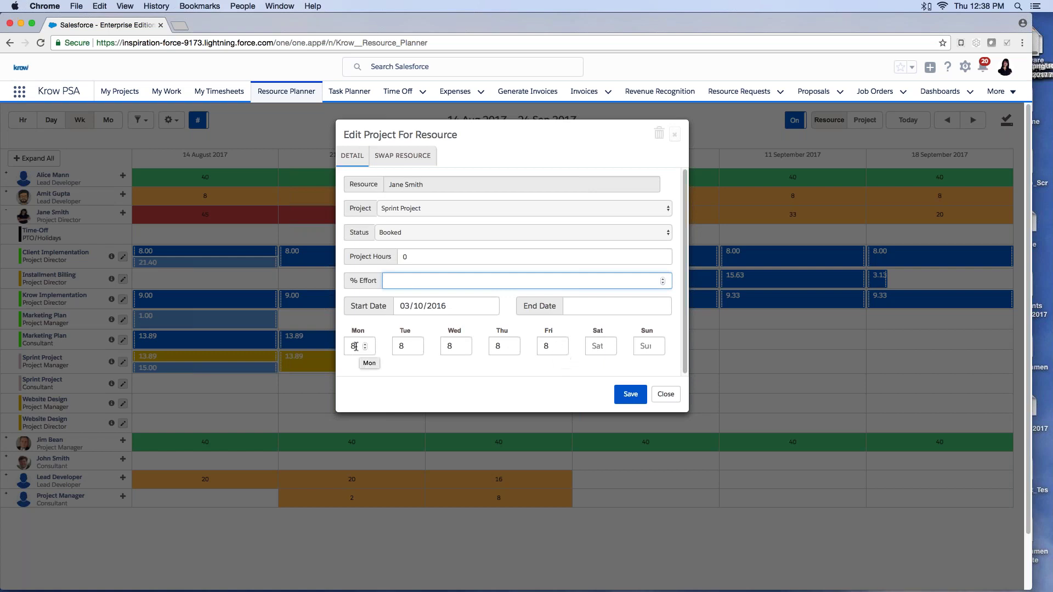
pyautogui.doubleClick(491, 346)
pyautogui.write('0')
pyautogui.press('Tab')
pyautogui.write('0')
pyautogui.press('Tab')
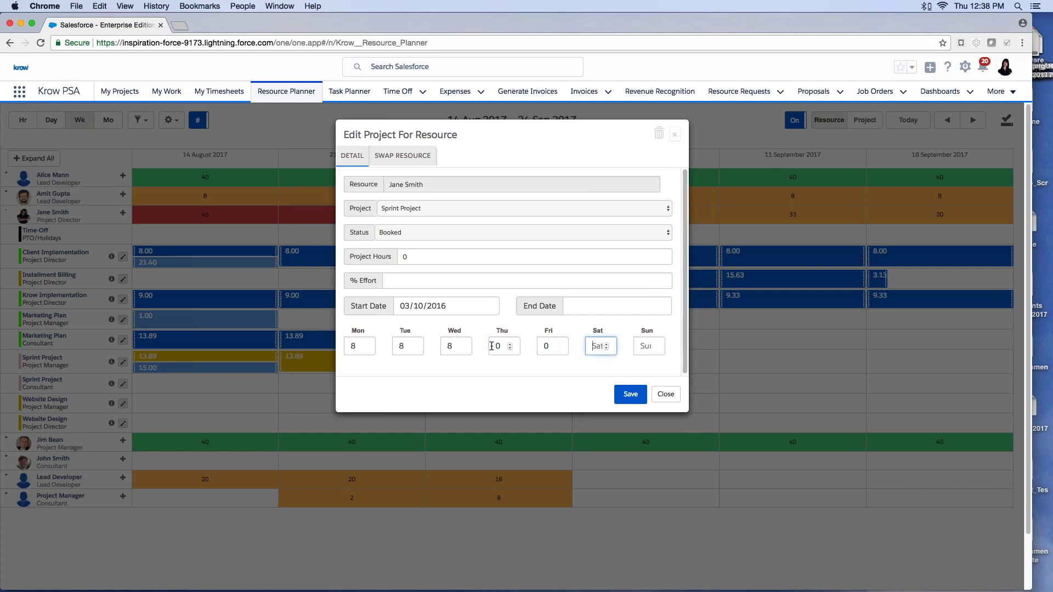
# Enter 100 project hours and 25% effort for the Sprint Project allocation, and close it without saving
pyautogui.doubleClick(406, 256)
pyautogui.write('100')
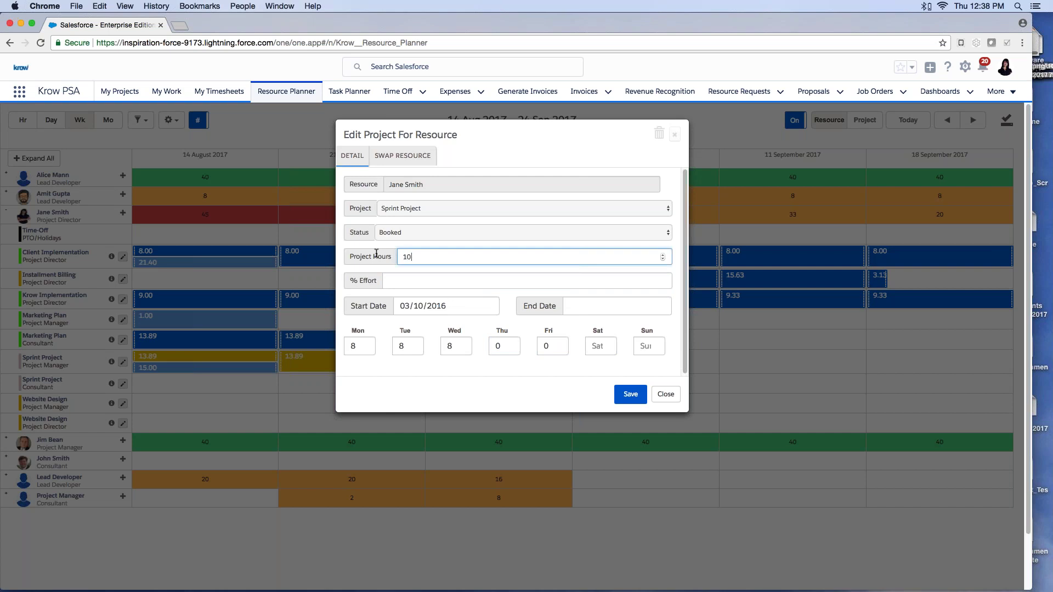
pyautogui.click(450, 275)
pyautogui.write('25')
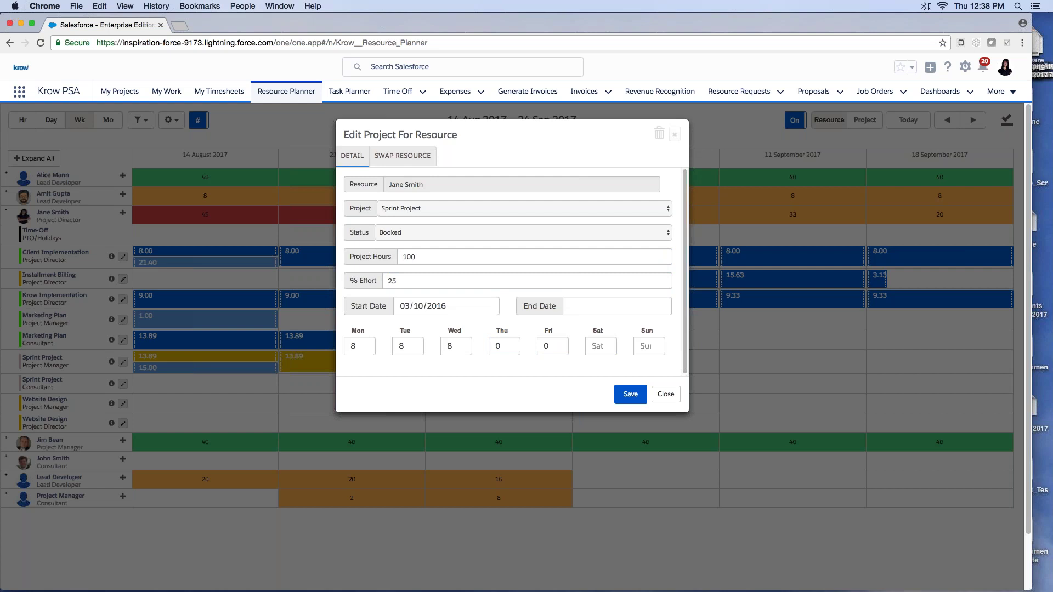
pyautogui.click(674, 135)
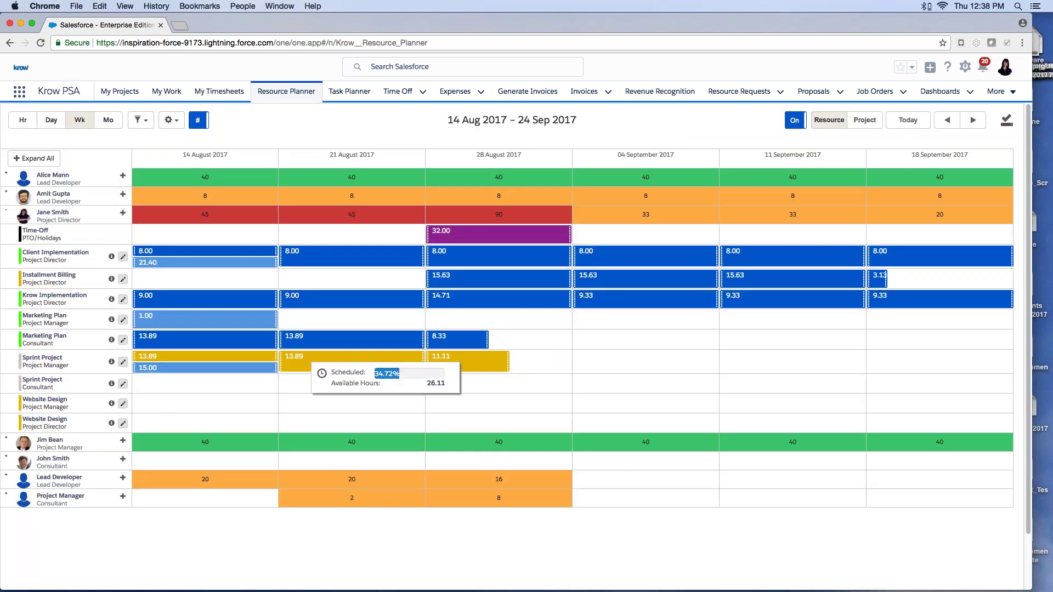
# Collapse the Project Director, show scheduled hours, and inspect the daily task hours of the Lead Developer's Krow Implementation allocation
pyautogui.click(7, 211)
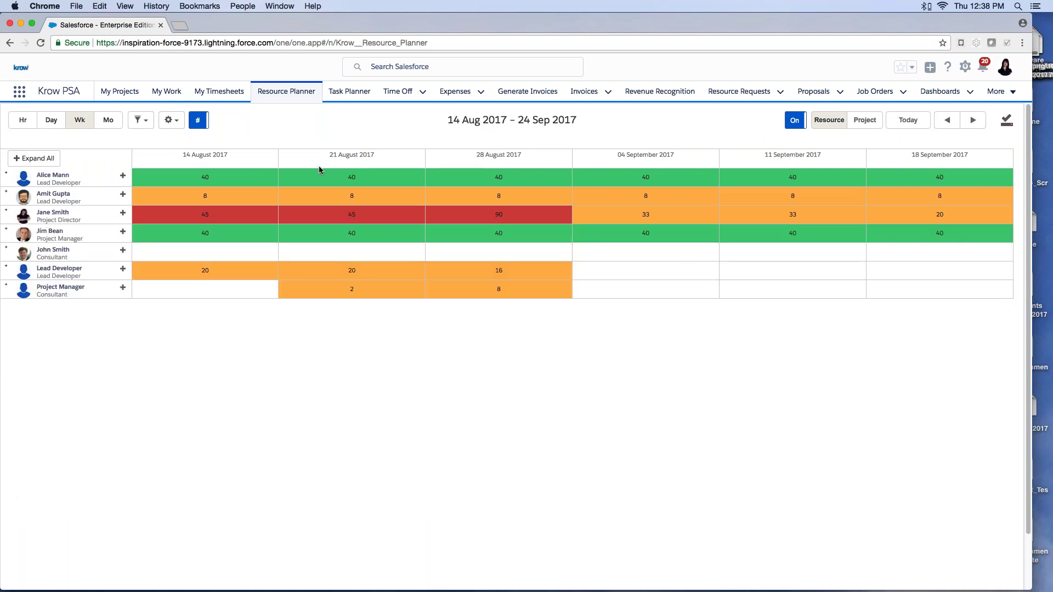
pyautogui.click(171, 120)
pyautogui.click(181, 154)
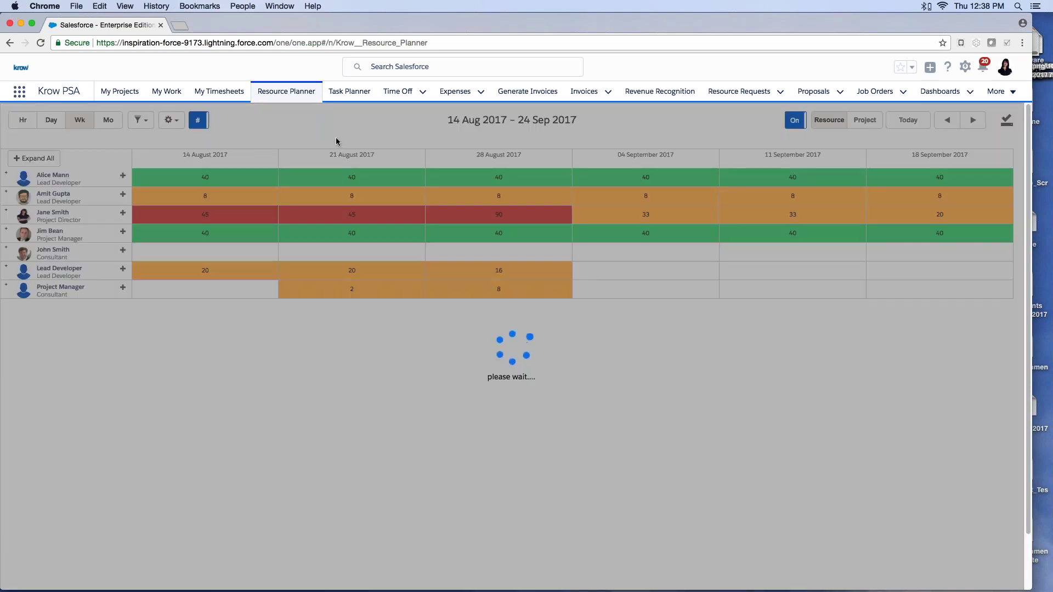
pyautogui.click(94, 199)
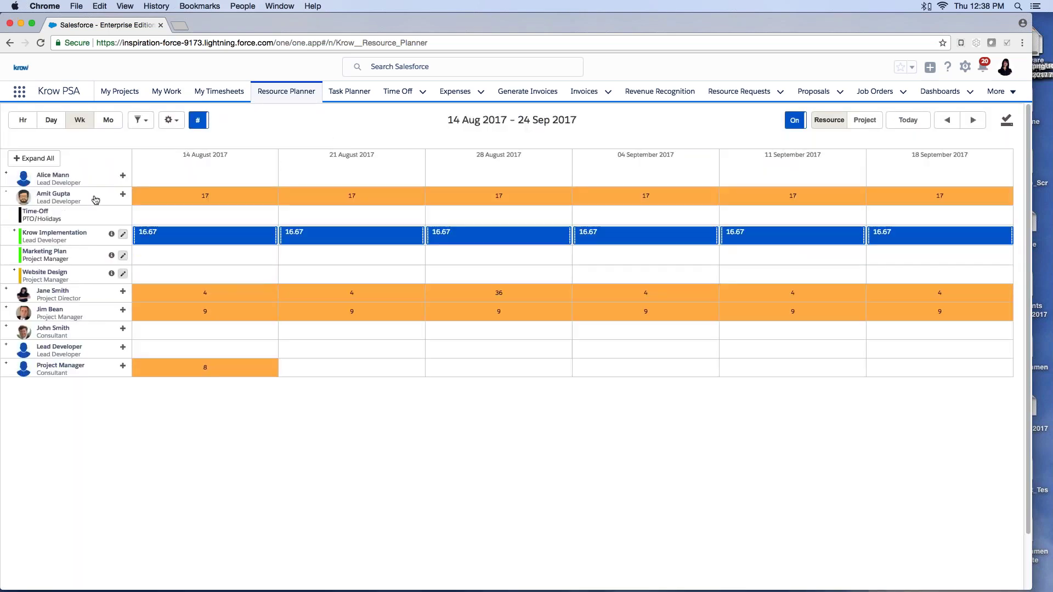
pyautogui.click(203, 266)
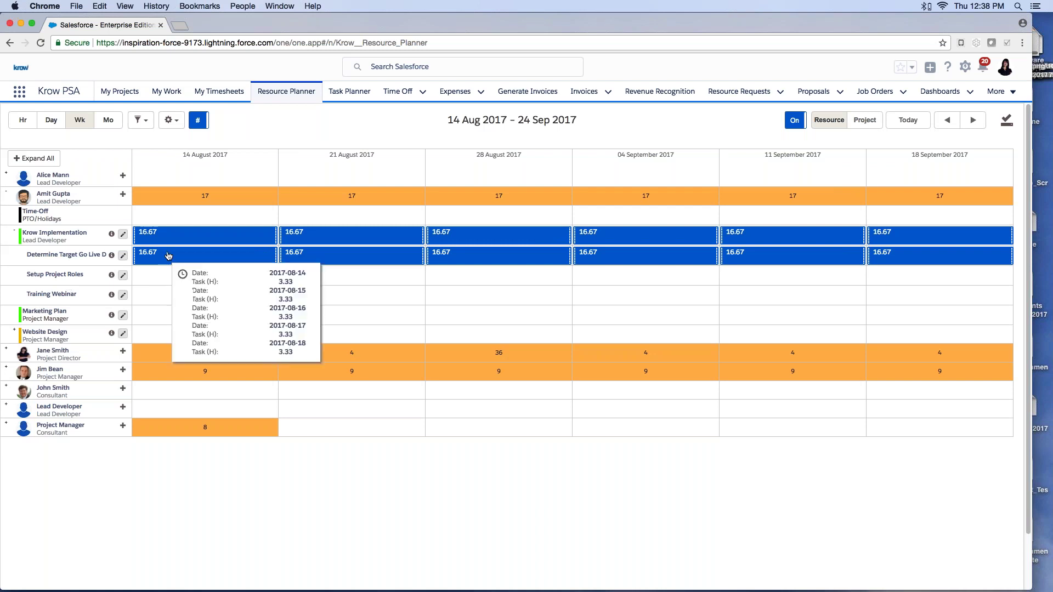
pyautogui.moveTo(332, 263)
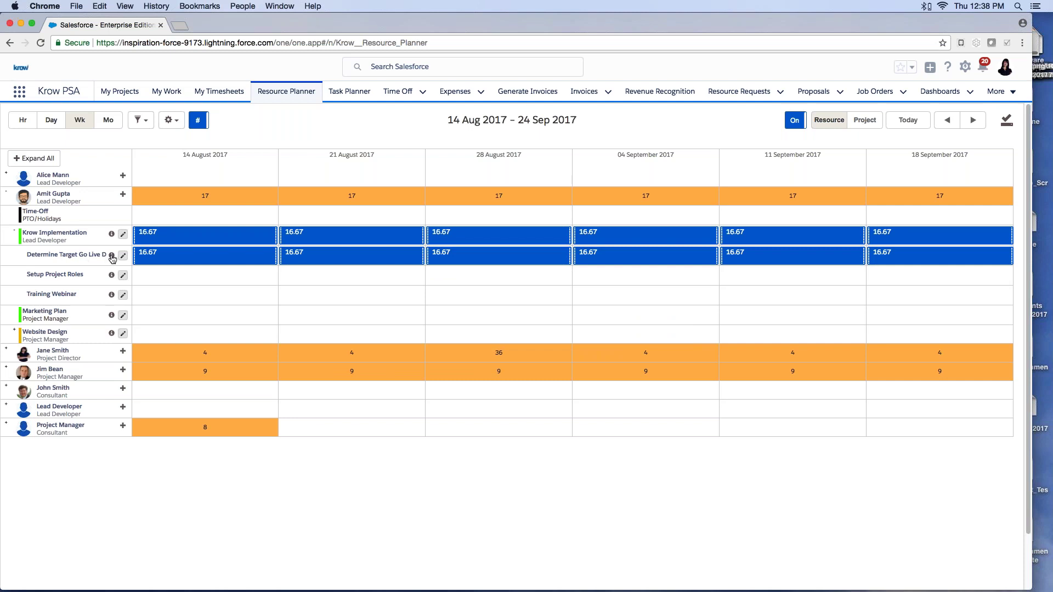
# Start a new schedule for the Setup Project Roles task from the 21 August through the 4 September week, and discard it
pyautogui.moveTo(113, 259)
pyautogui.moveTo(112, 237)
pyautogui.moveTo(283, 277); pyautogui.dragTo(716, 275)
pyautogui.click(658, 357)
# Review the task details and assigned resources of Determine Target Go Live Date, and collapse the Lead Developer's allocations
pyautogui.click(122, 256)
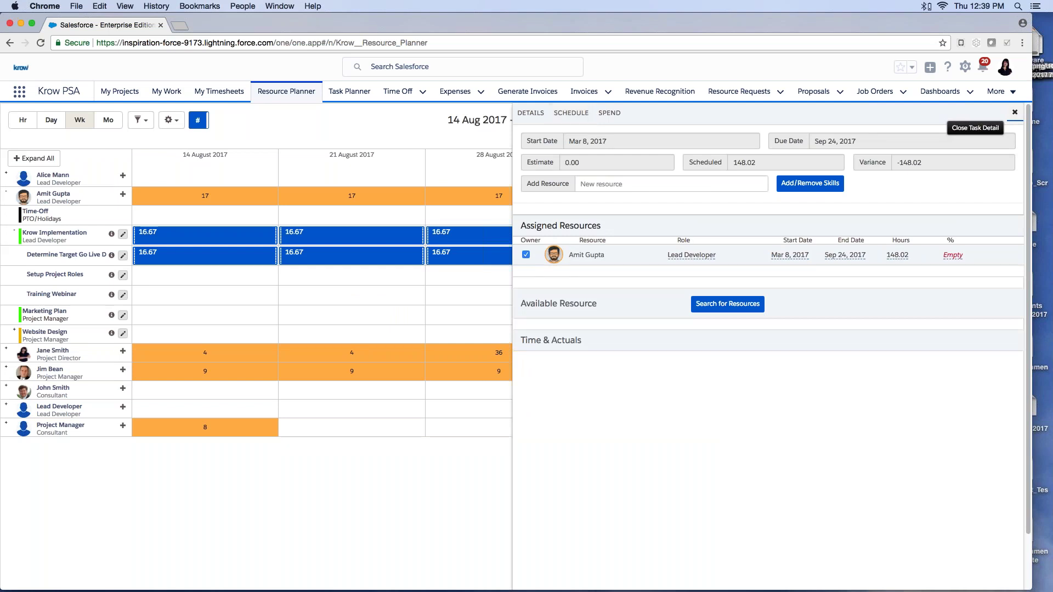
pyautogui.click(1014, 114)
pyautogui.click(9, 194)
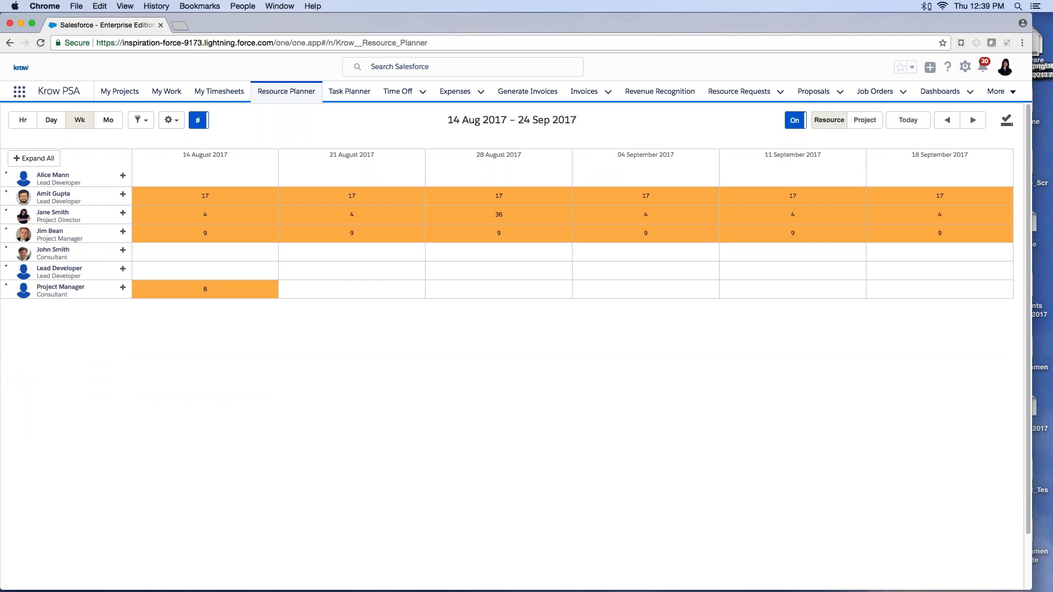
# Group the planner by project, check the resources scheduled on Krow Implementation, and return to the resource grouping
pyautogui.click(865, 119)
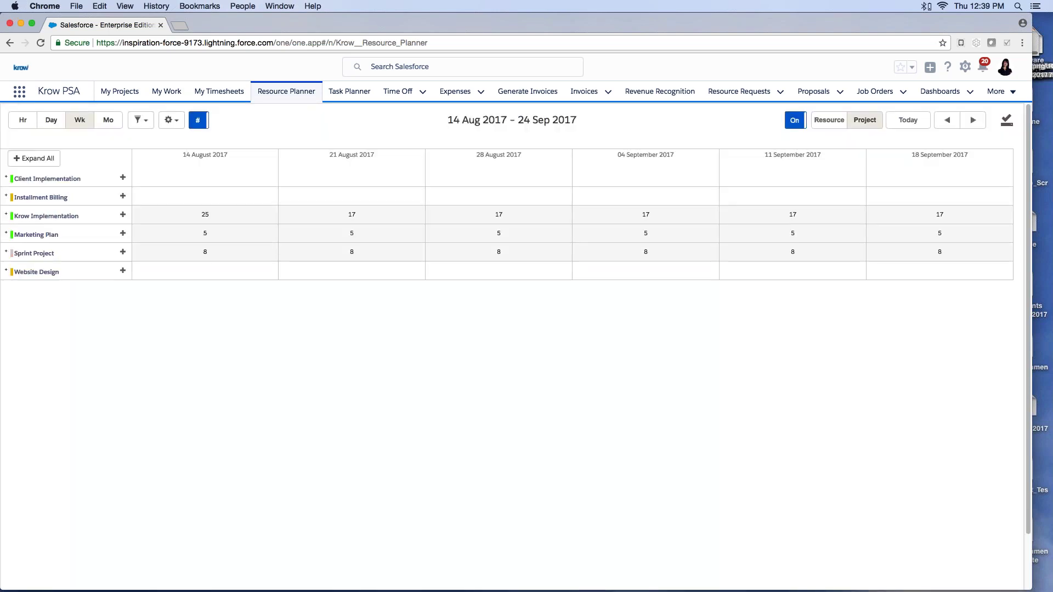
pyautogui.click(6, 215)
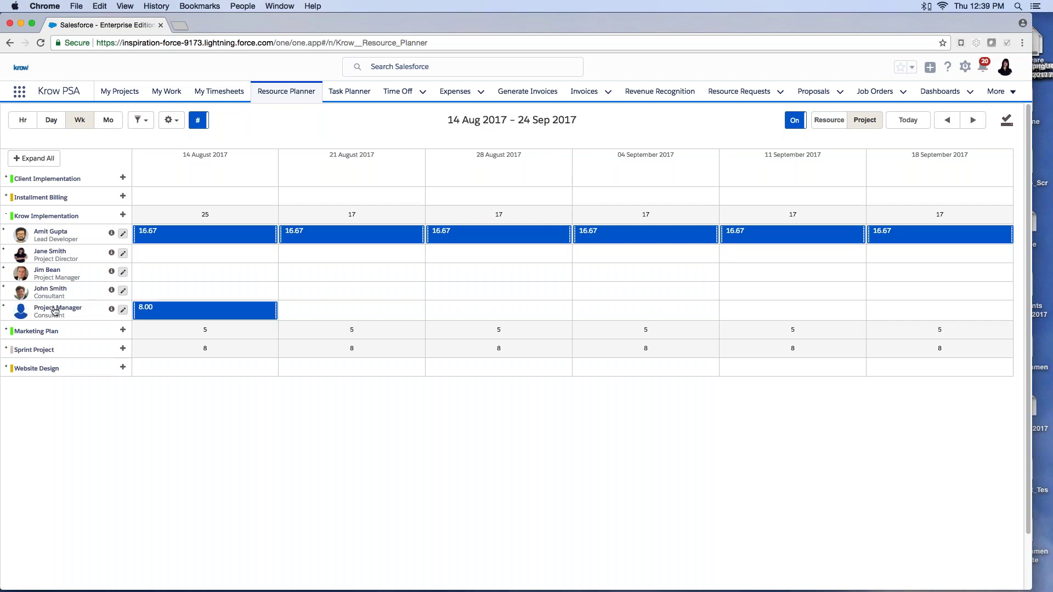
pyautogui.click(5, 216)
pyautogui.click(829, 119)
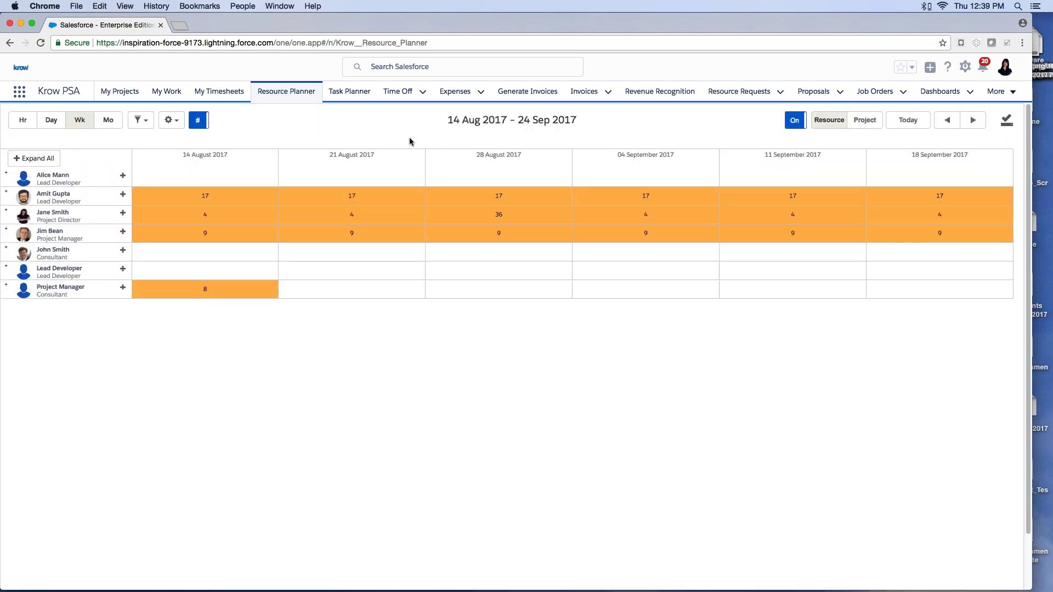
# View the resource allocations by month, check planned hours by day, and return to the weekly view
pyautogui.click(108, 120)
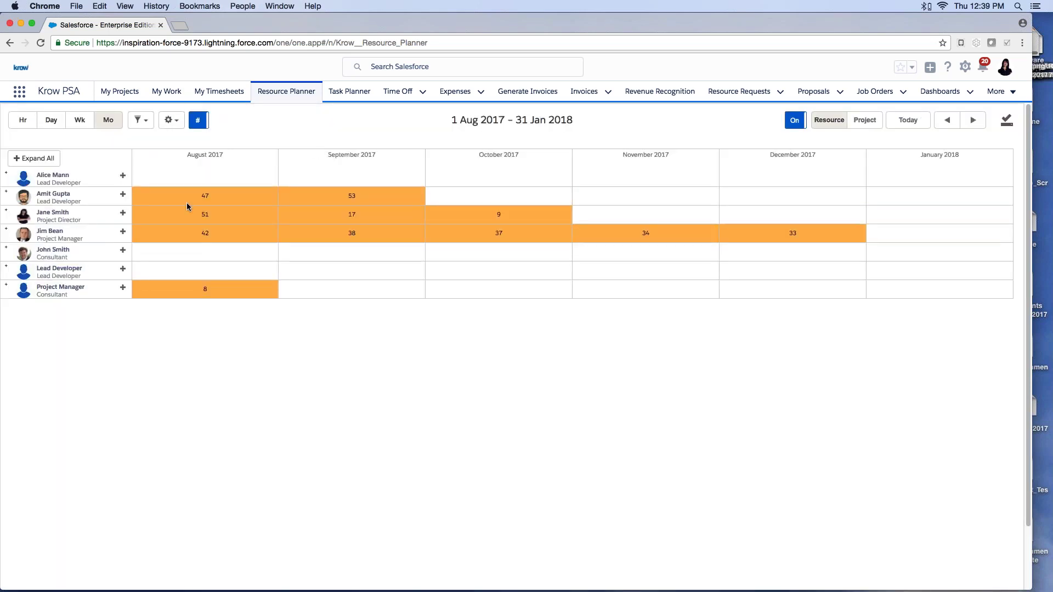
pyautogui.click(51, 119)
pyautogui.click(174, 122)
pyautogui.click(181, 153)
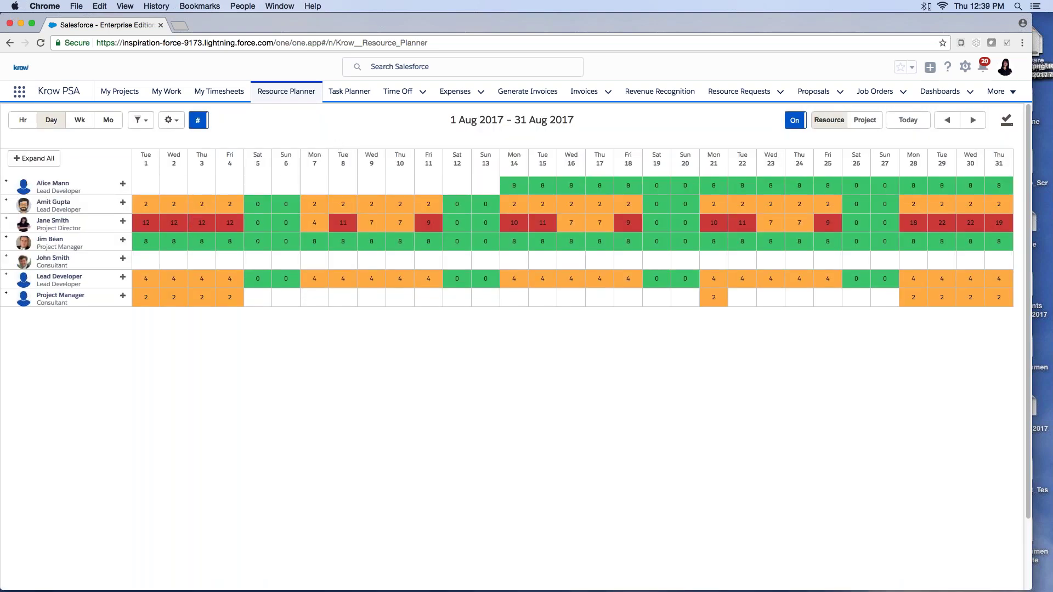
pyautogui.click(84, 227)
pyautogui.click(84, 227)
pyautogui.click(79, 121)
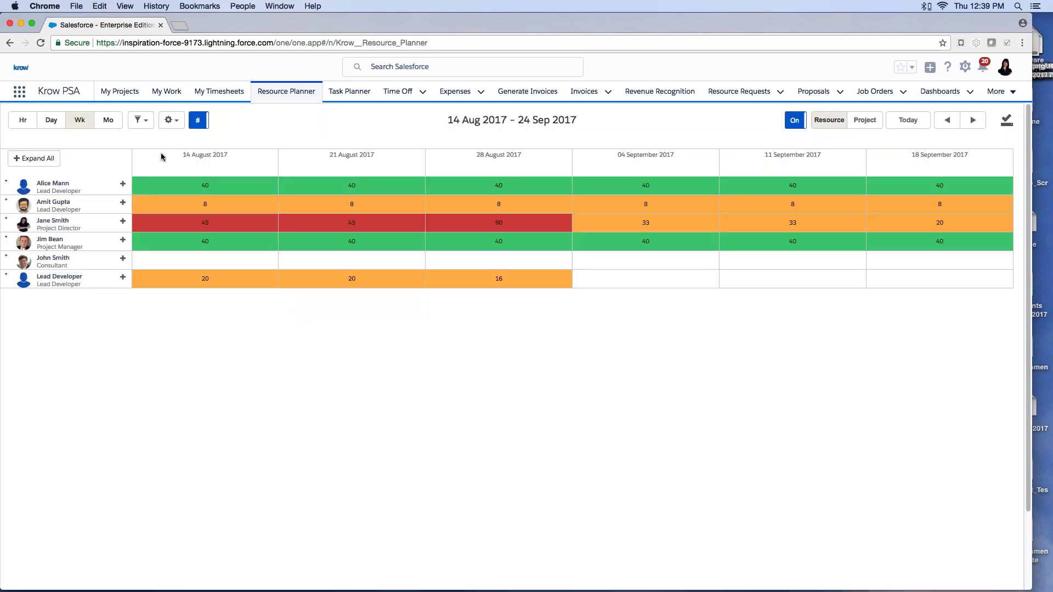
# Show resource availability by week and check the available hours of the Lead Developer assigned to Krow Implementation
pyautogui.click(171, 119)
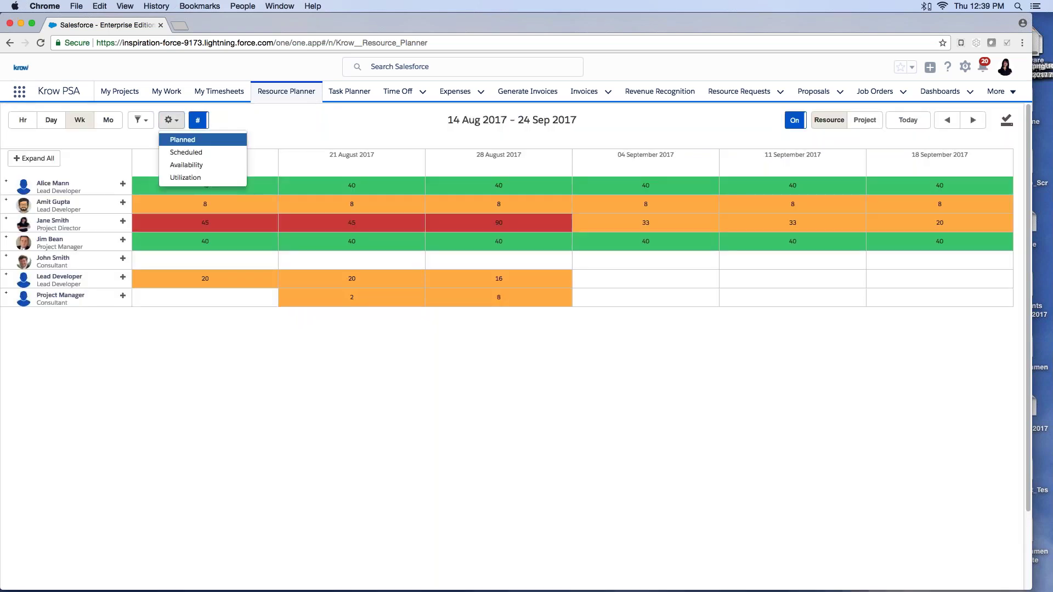
pyautogui.click(186, 165)
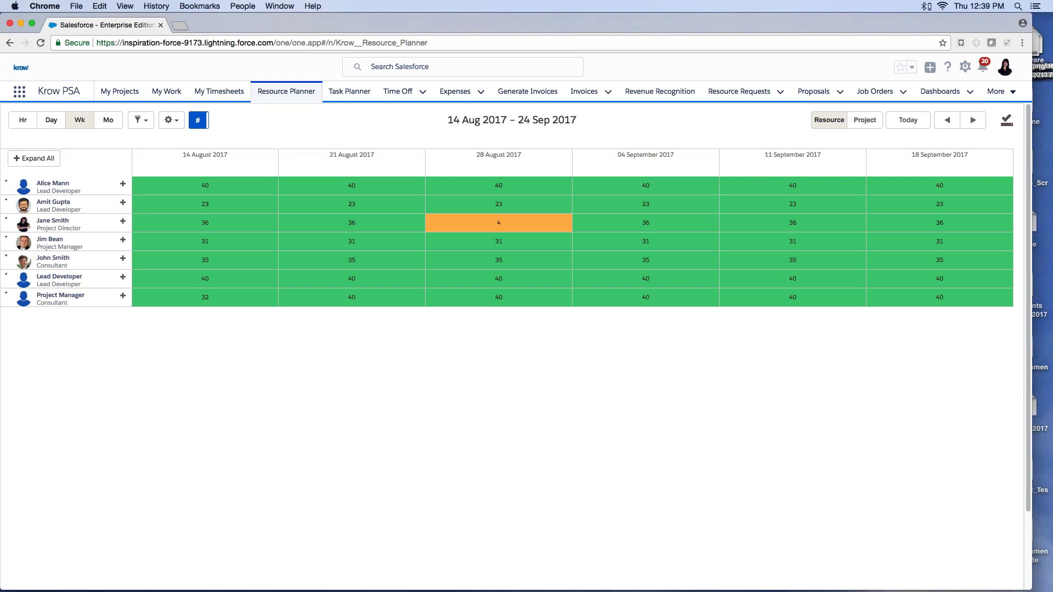
pyautogui.click(182, 203)
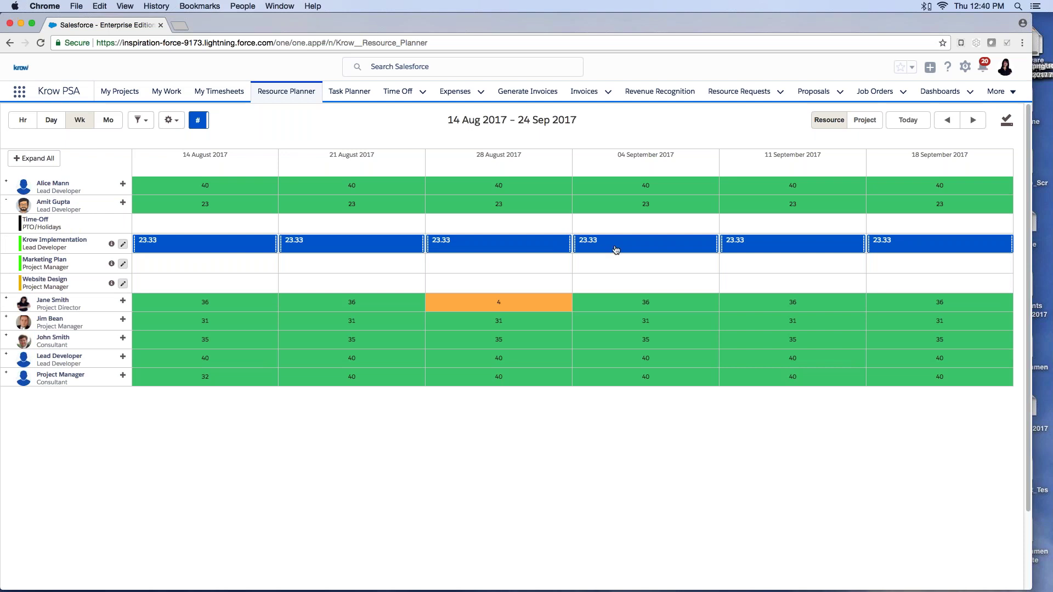
pyautogui.click(82, 207)
# Show utilization for 3 Jul to 13 Aug 2017, check the Project Director's actual hours per project, and display percentages
pyautogui.click(171, 119)
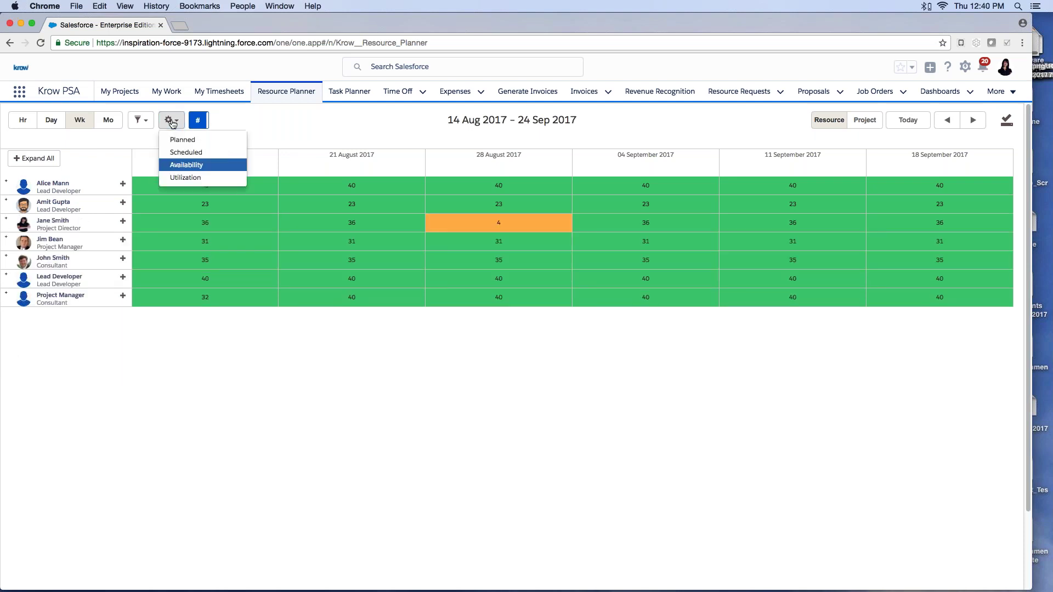
pyautogui.click(196, 178)
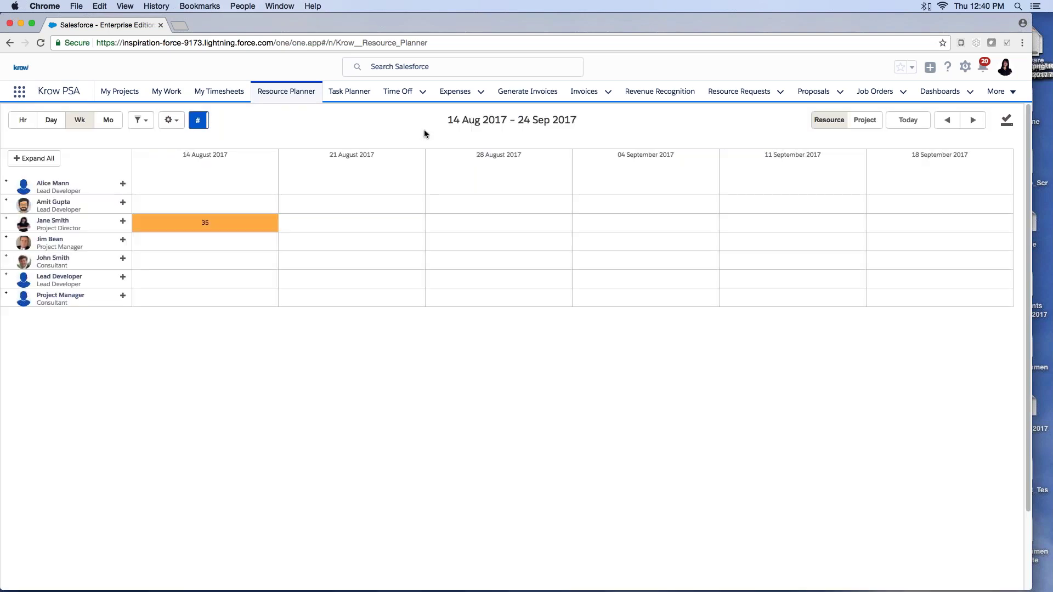
pyautogui.click(947, 119)
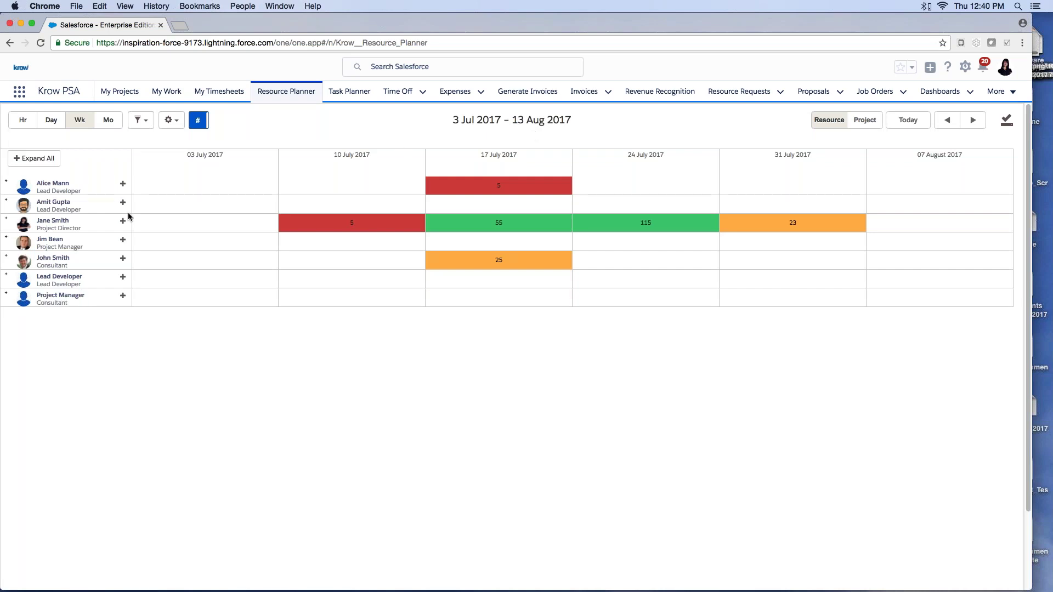
pyautogui.click(79, 223)
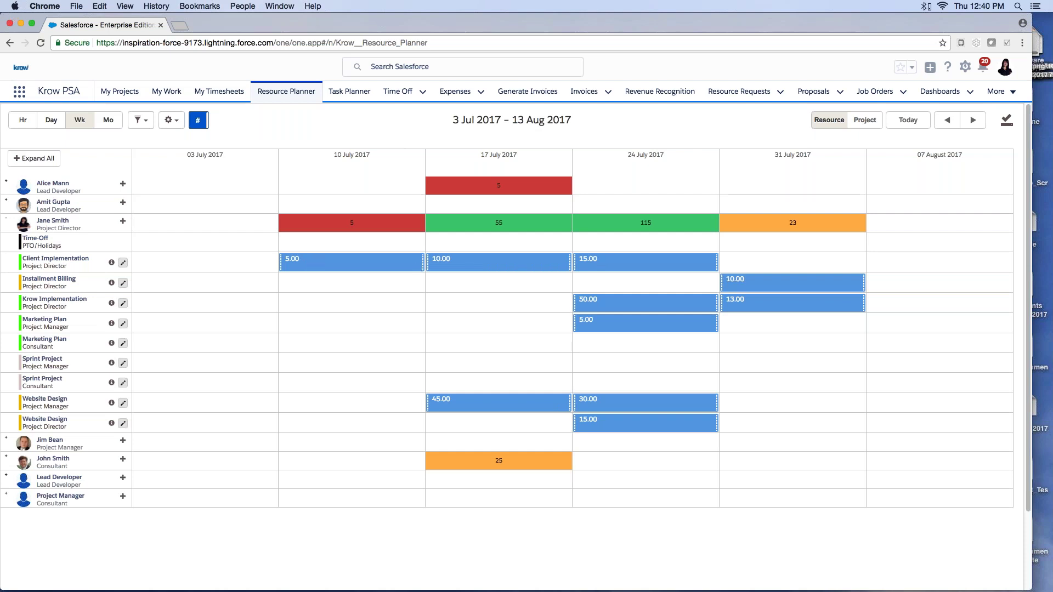
pyautogui.click(6, 219)
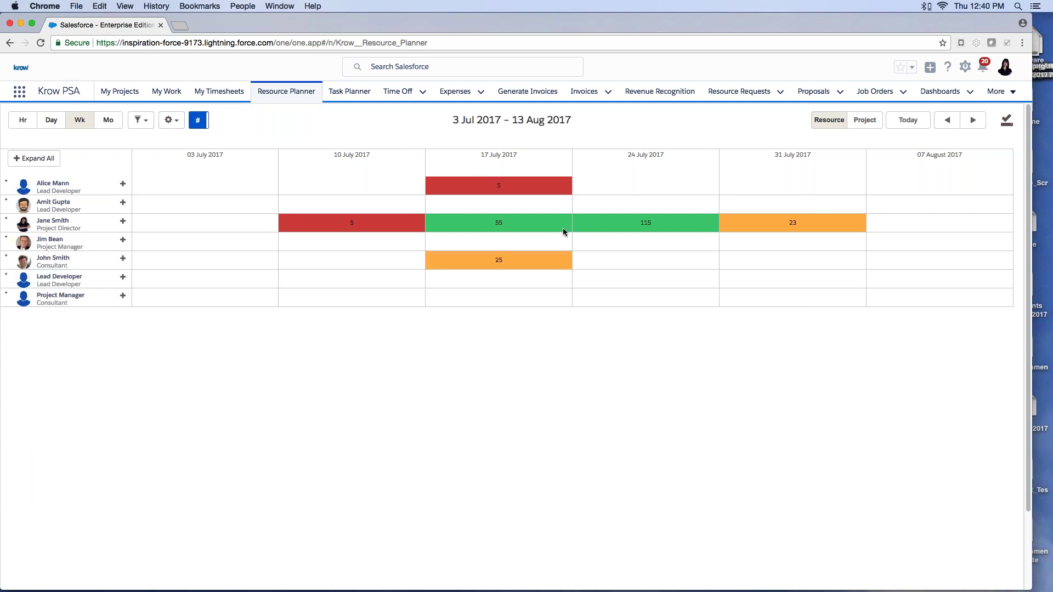
pyautogui.click(198, 120)
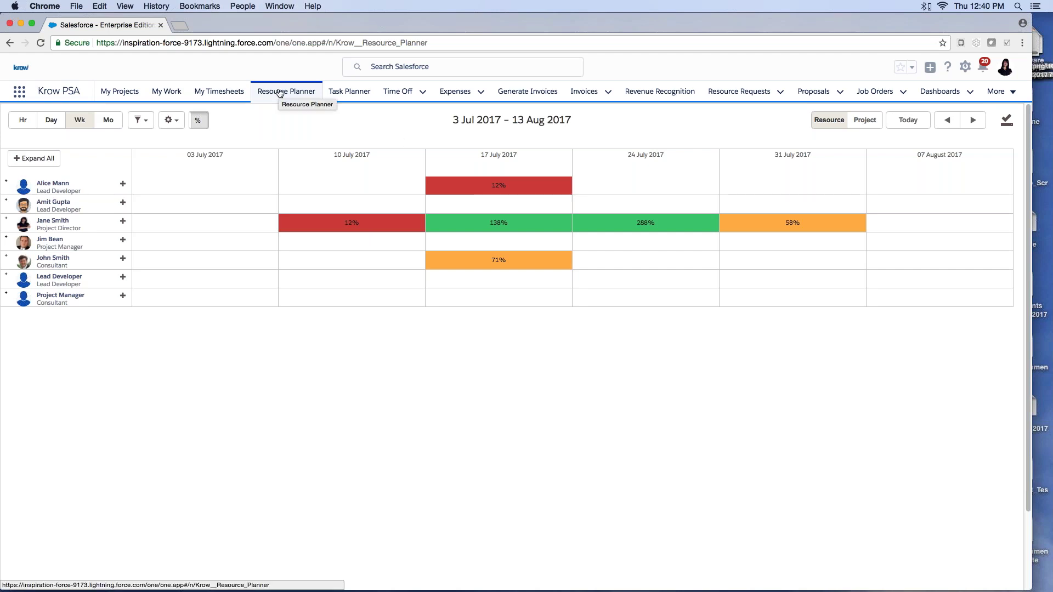
# In the Task Planner's monthly view, move the Lead Developer's Go-Live task from 12 to 13 June 2017
pyautogui.click(337, 97)
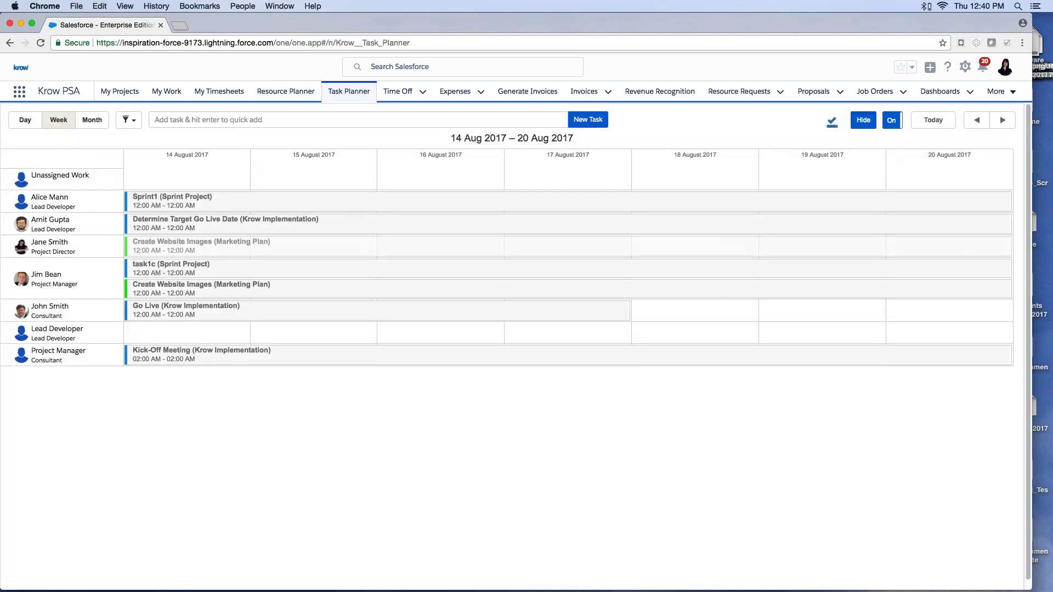
pyautogui.click(92, 120)
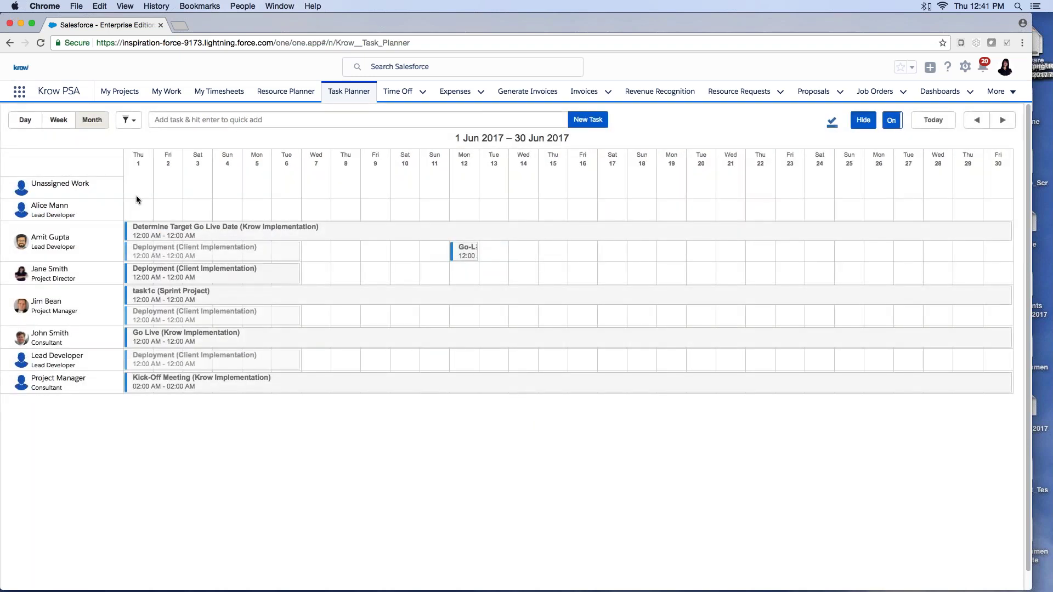
pyautogui.moveTo(465, 252); pyautogui.dragTo(496, 259)
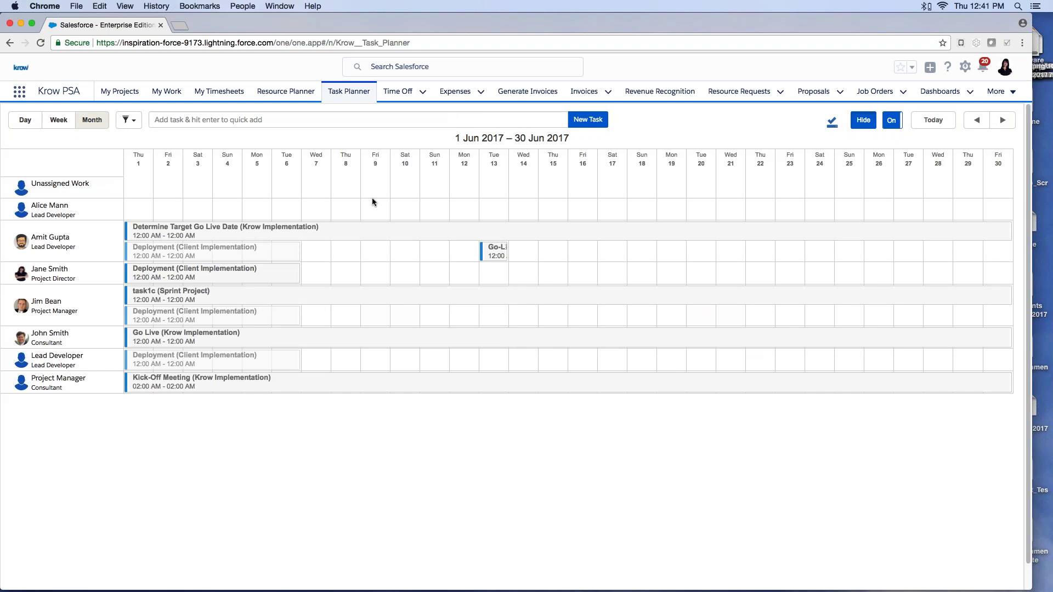
# Return to the Resource Planner and examine the options available for filtering resources
pyautogui.click(285, 91)
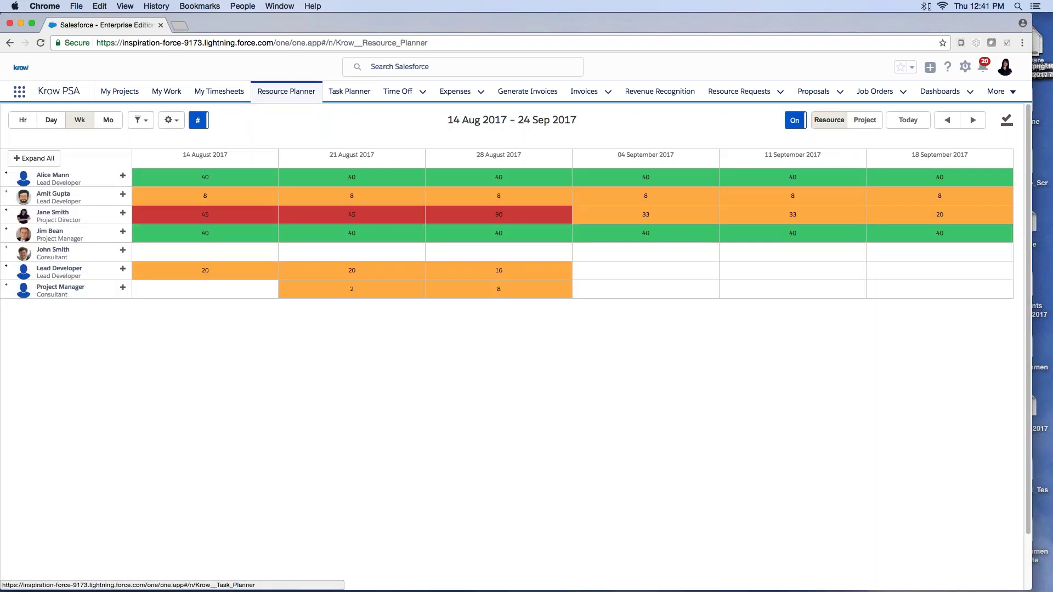
pyautogui.click(140, 120)
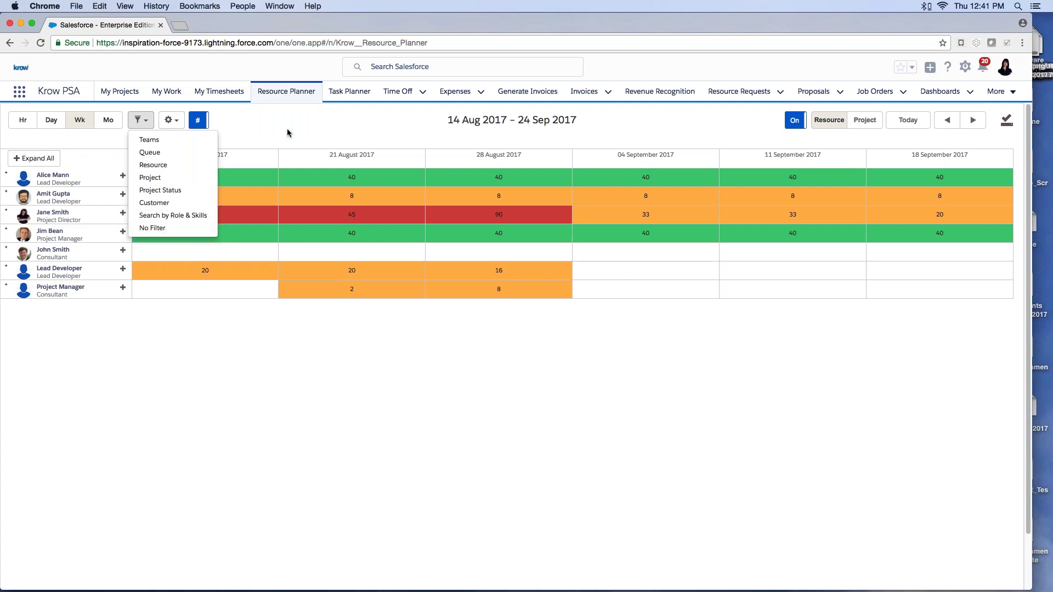
pyautogui.click(264, 161)
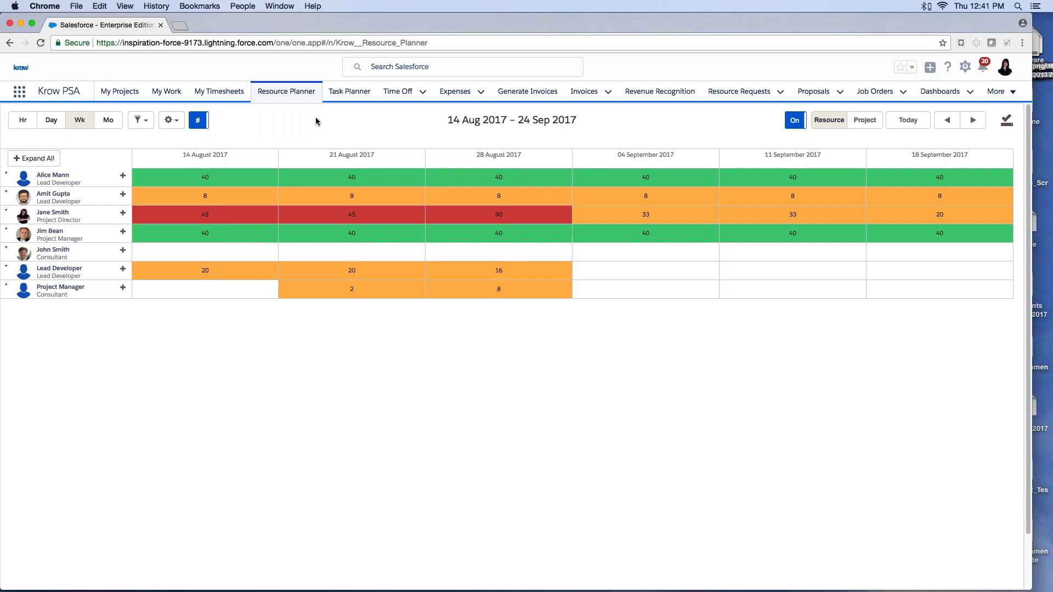
# Search batch invoicing by project for unapproved items of all types from 01/08/2017 to 31/08/2017
pyautogui.click(527, 91)
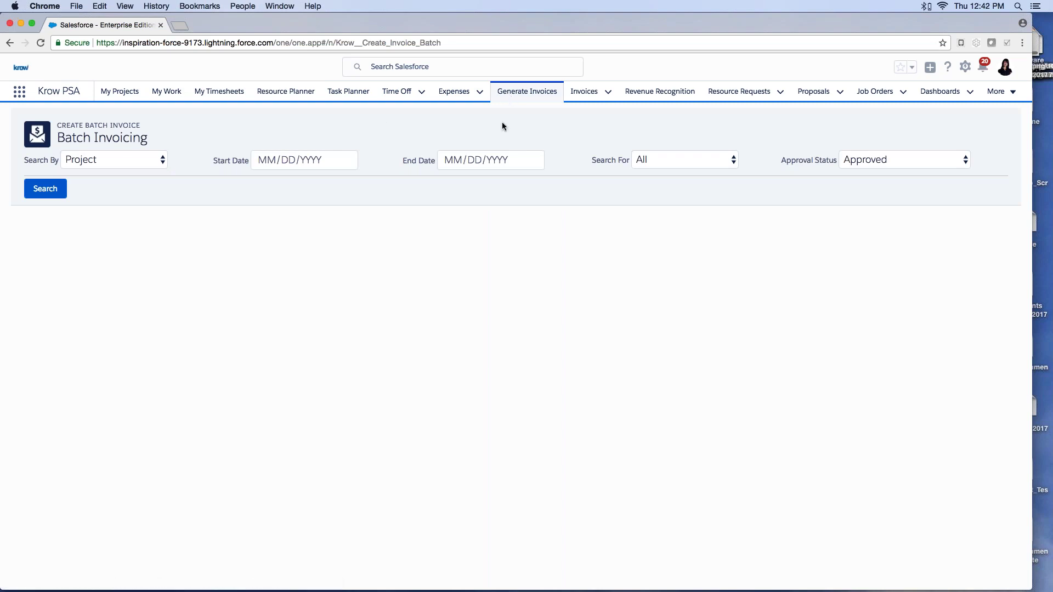
pyautogui.click(337, 160)
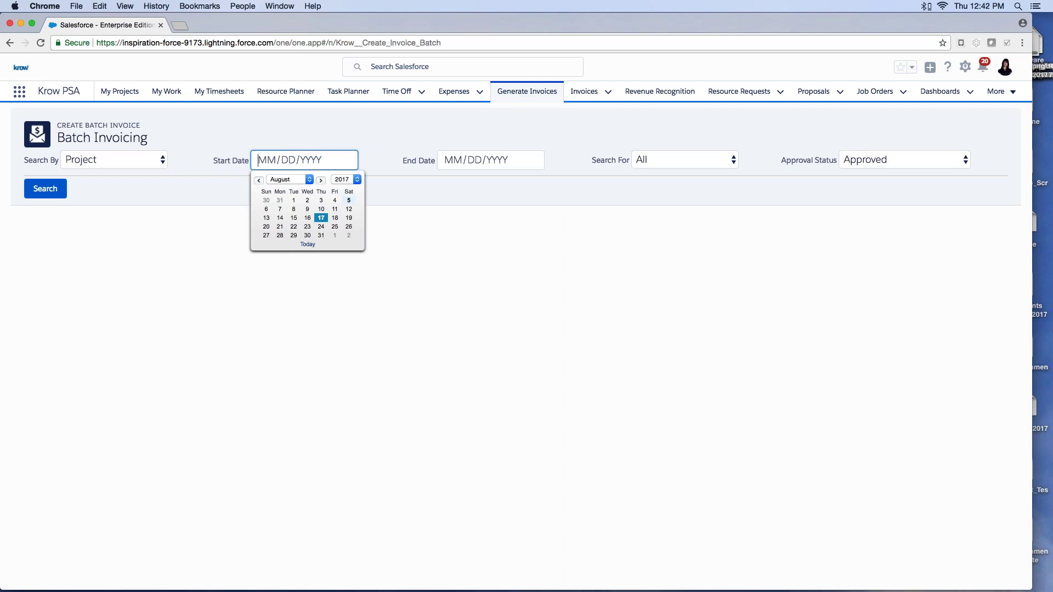
pyautogui.click(292, 202)
pyautogui.click(485, 164)
pyautogui.click(507, 235)
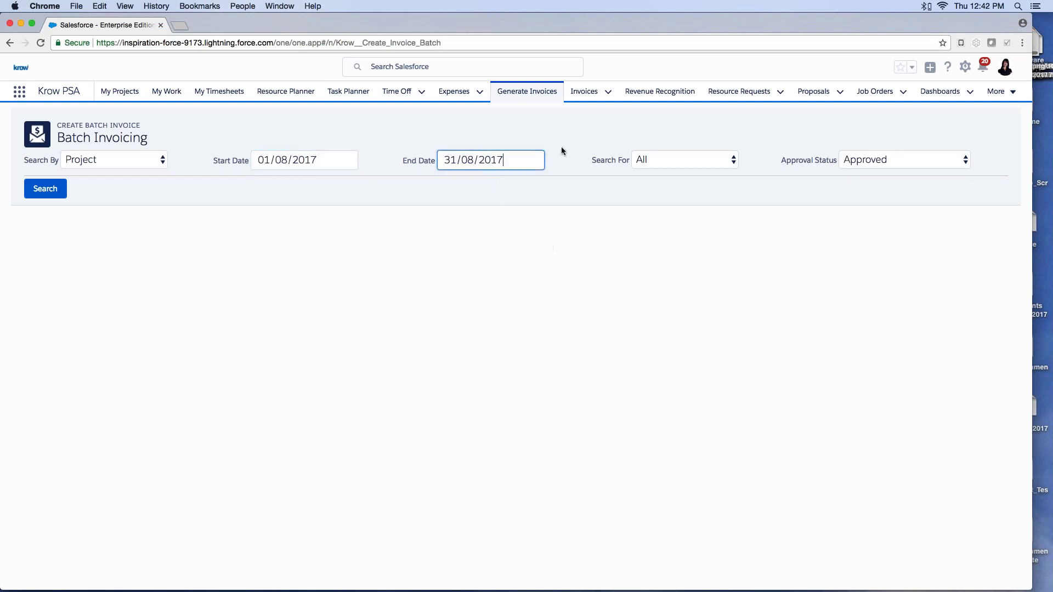
pyautogui.click(881, 159)
pyautogui.click(883, 174)
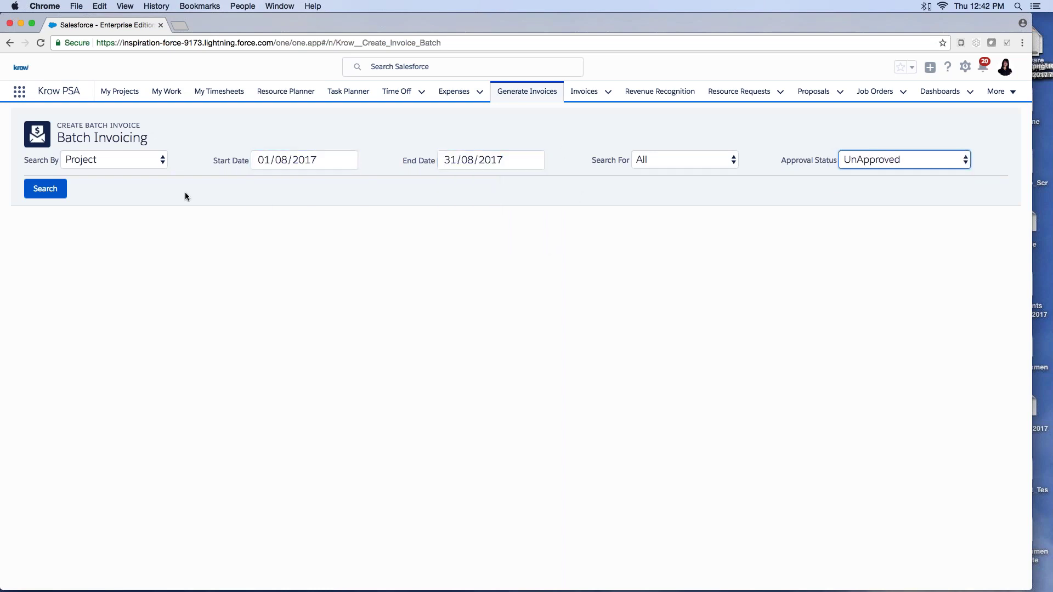
pyautogui.click(74, 159)
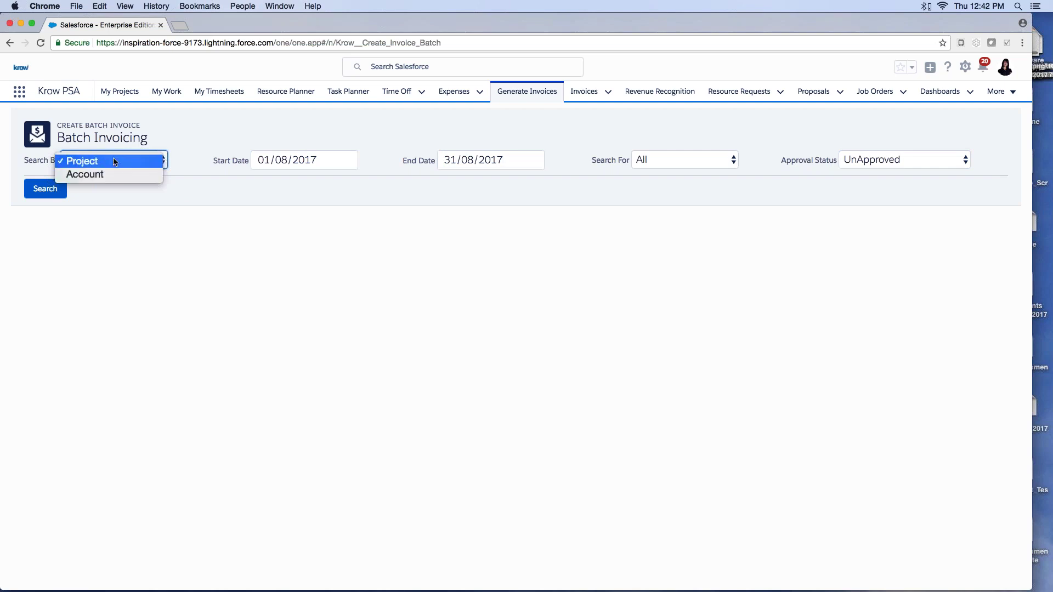
pyautogui.click(202, 135)
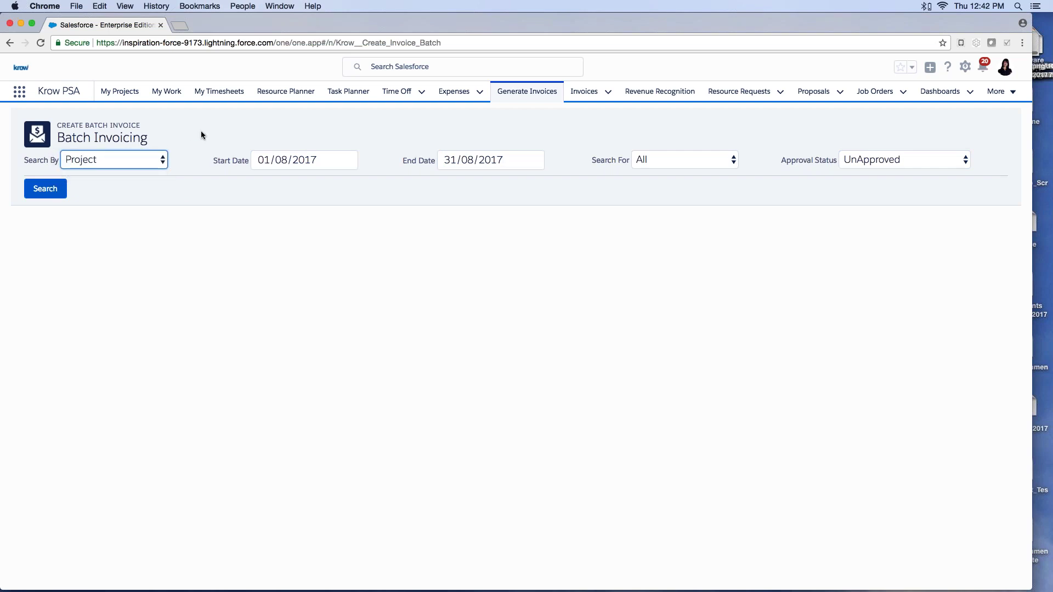
pyautogui.press('Return')
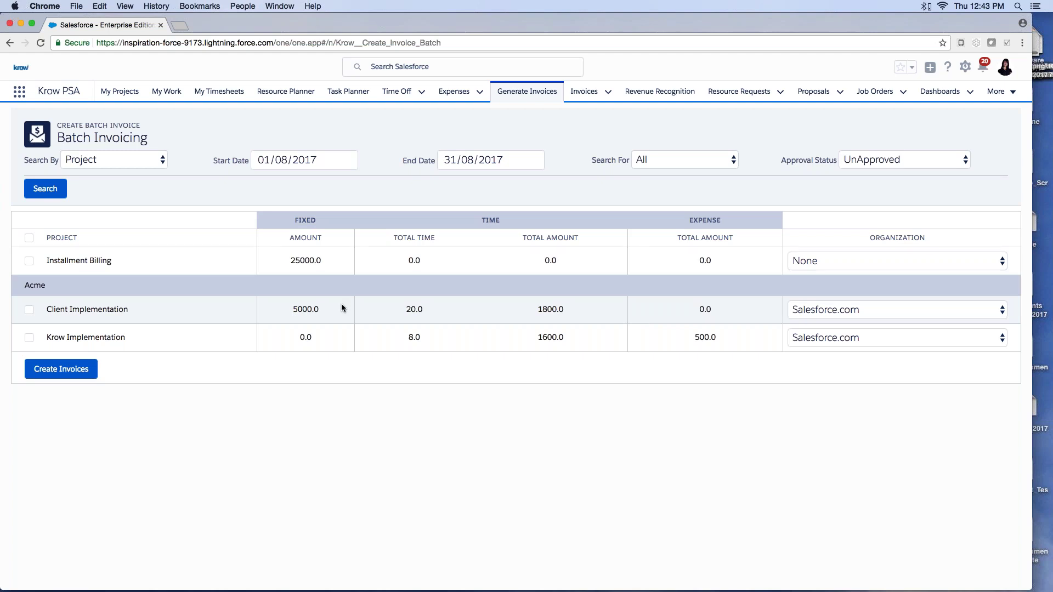
# Create an invoice for the Client Implementation project only
pyautogui.click(29, 309)
pyautogui.click(30, 237)
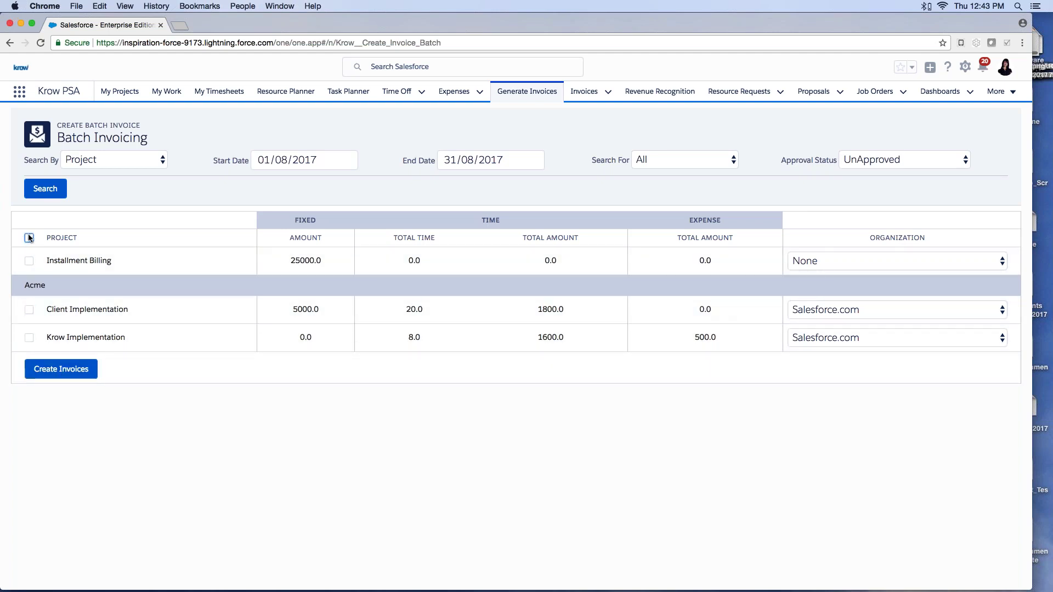
pyautogui.click(29, 310)
pyautogui.click(61, 369)
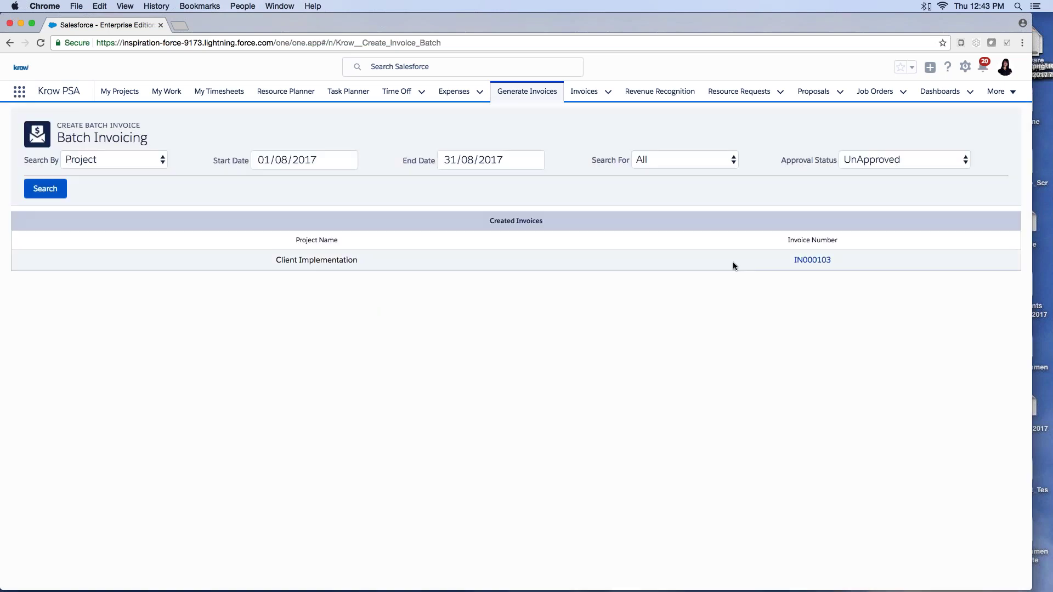
# Open the newly created Client Implementation invoice and examine its amounts, formatting settings, line items and fixed-fee items
pyautogui.click(811, 261)
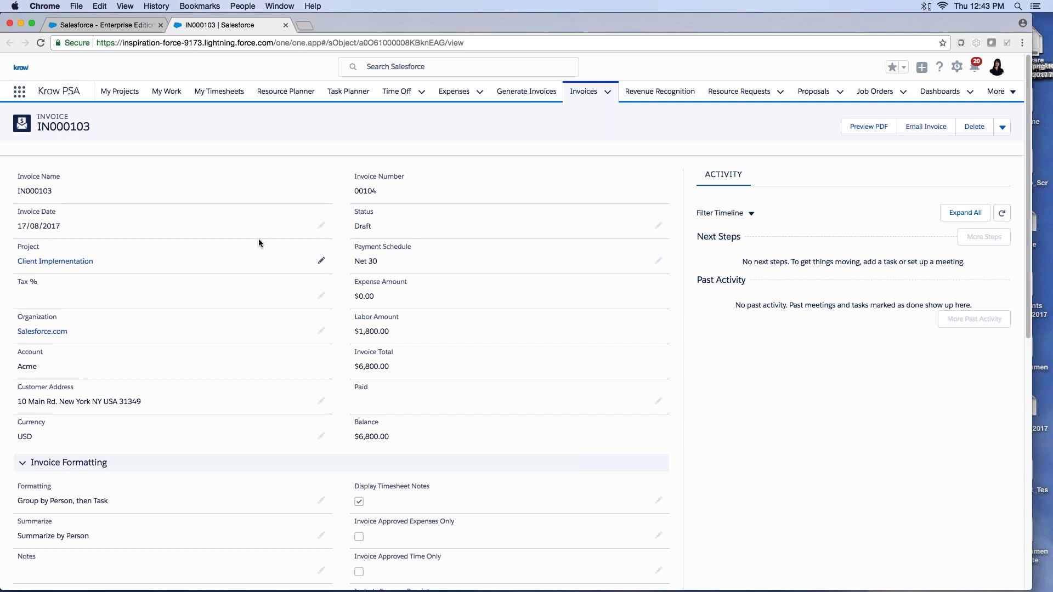
pyautogui.scroll(-3, 270, 315)
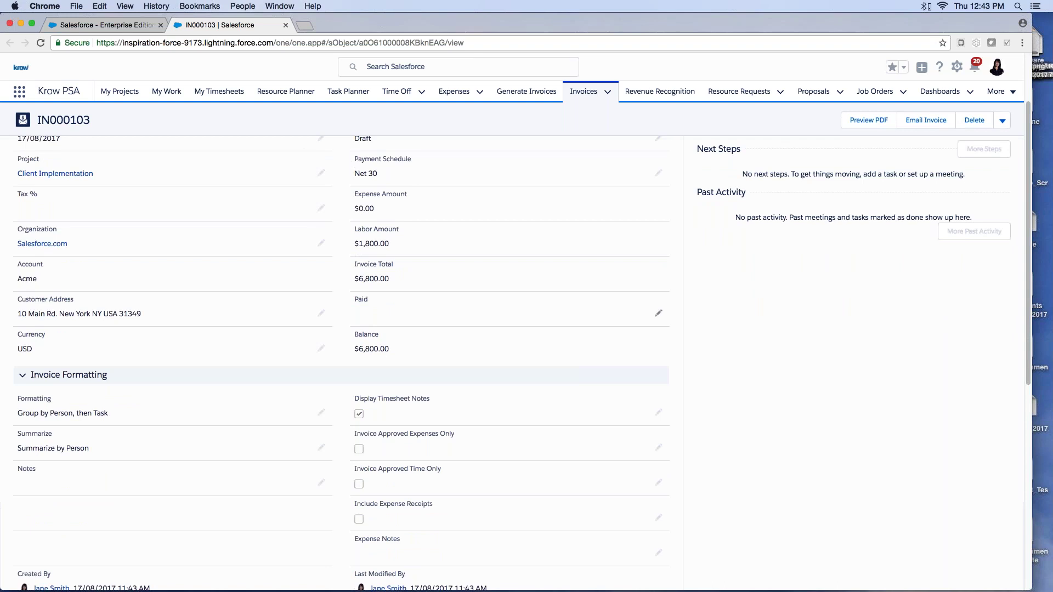
pyautogui.scroll(3, 244, 304)
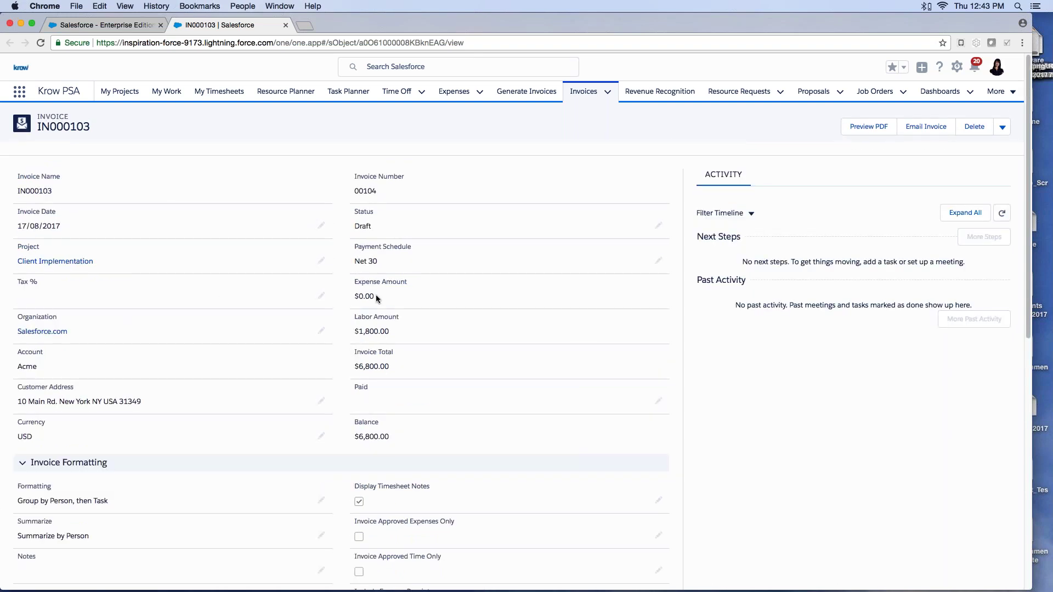
pyautogui.scroll(-3, 222, 399)
pyautogui.scroll(3, 222, 399)
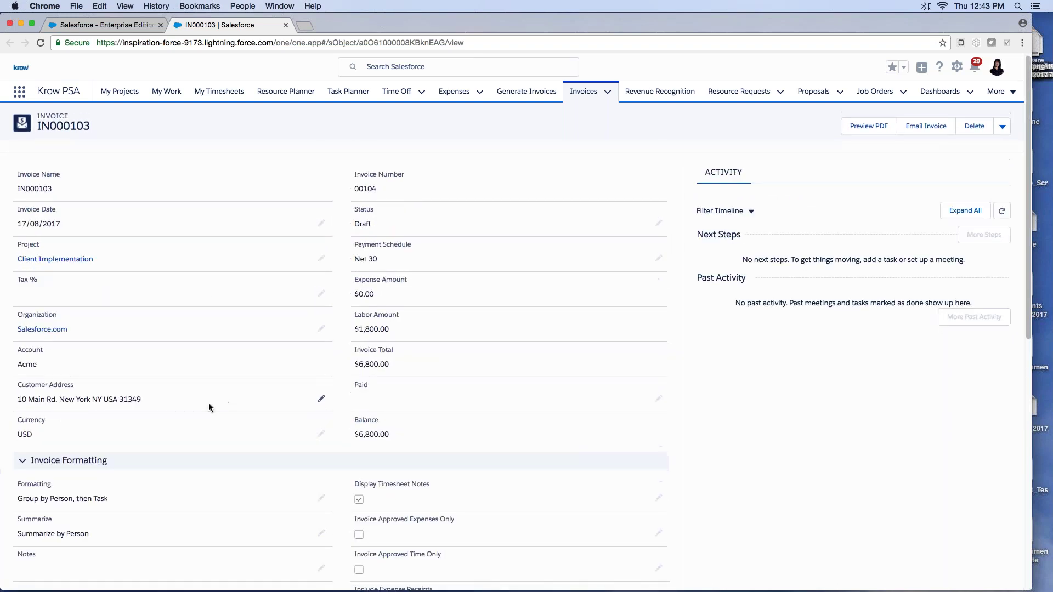
pyautogui.scroll(-1, 220, 416)
pyautogui.scroll(1, 291, 404)
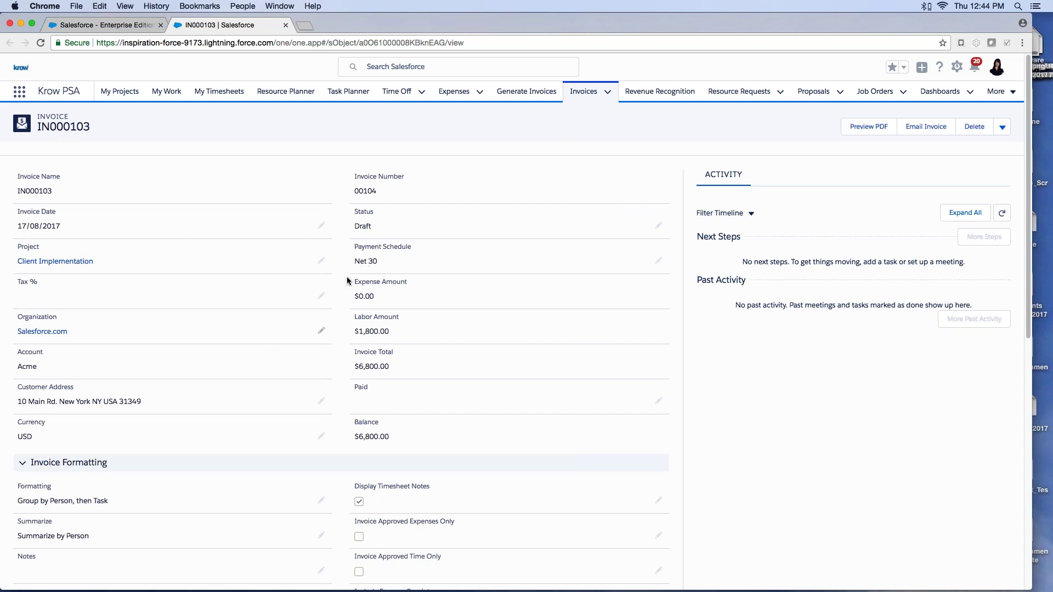
pyautogui.scroll(-6, 271, 338)
pyautogui.scroll(-1, 254, 369)
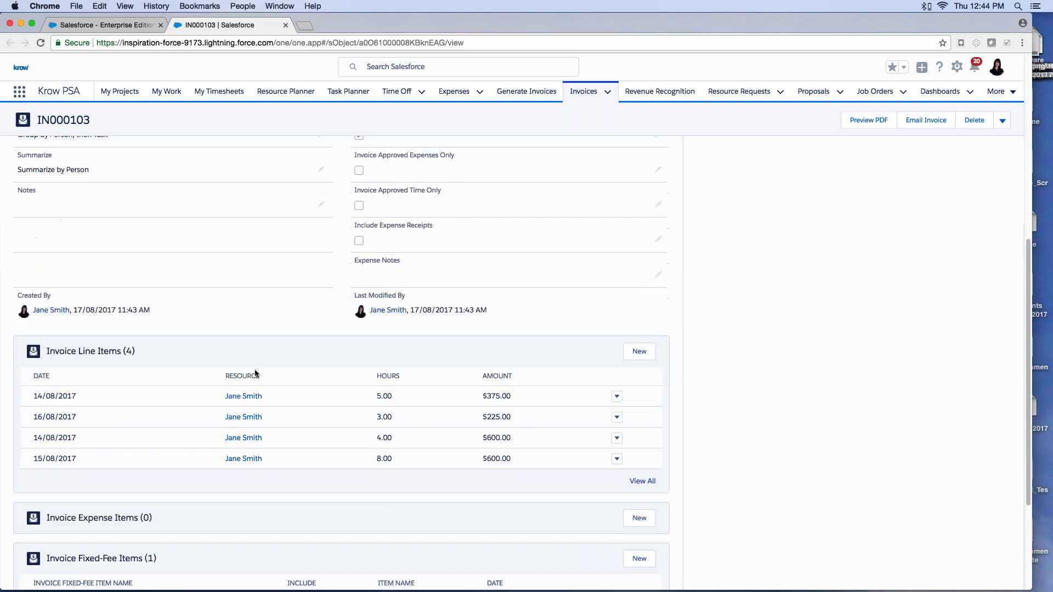
pyautogui.scroll(-3, 309, 359)
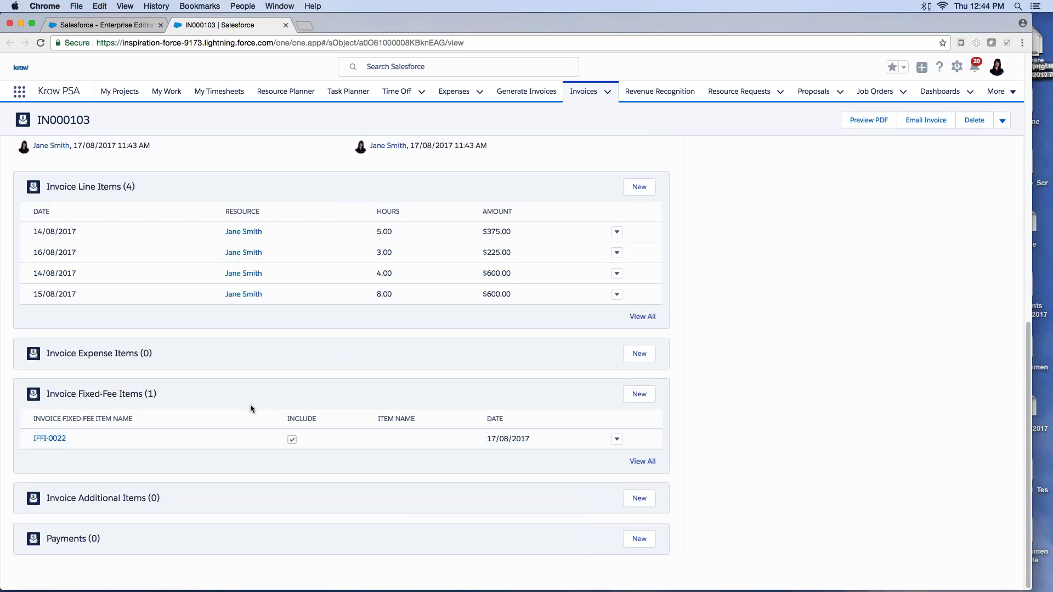
pyautogui.scroll(10, 252, 406)
# Preview the invoice as a PDF and examine its totals page and the Statement of Services page
pyautogui.click(868, 127)
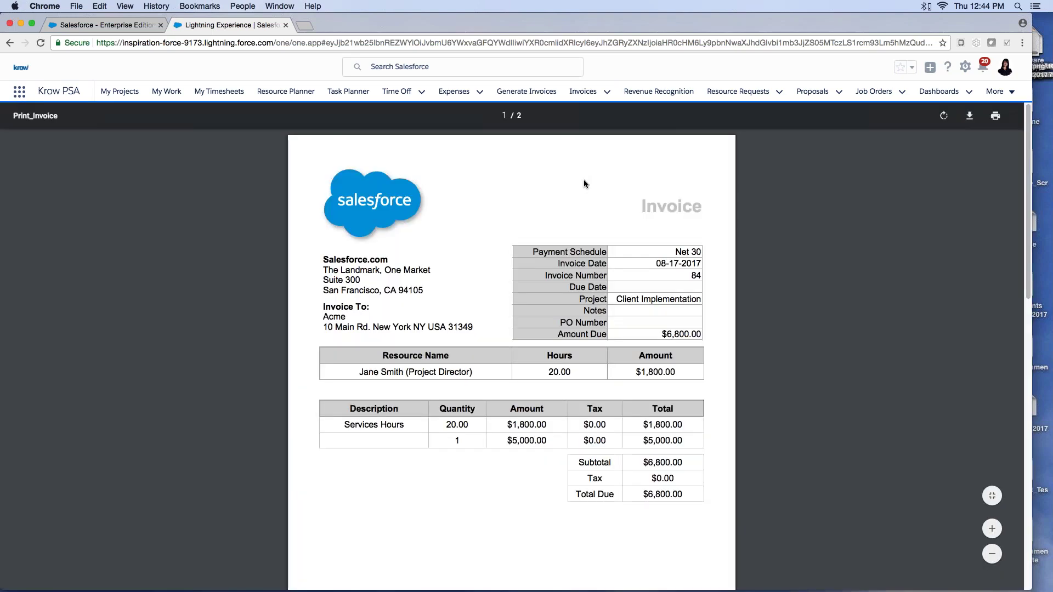
pyautogui.scroll(-3, 491, 335)
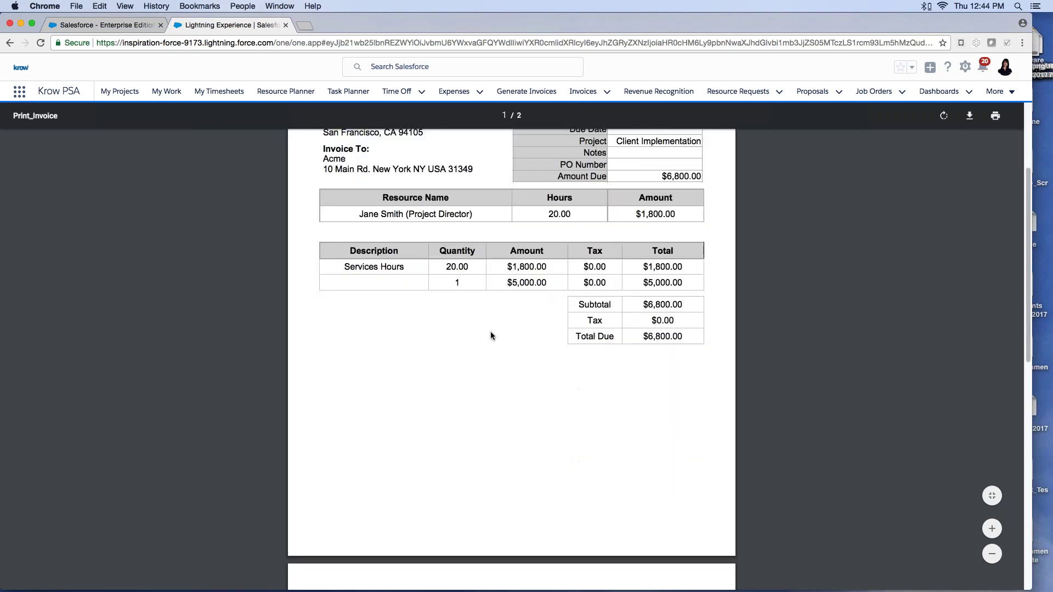
pyautogui.scroll(-6, 491, 332)
pyautogui.scroll(10, 490, 332)
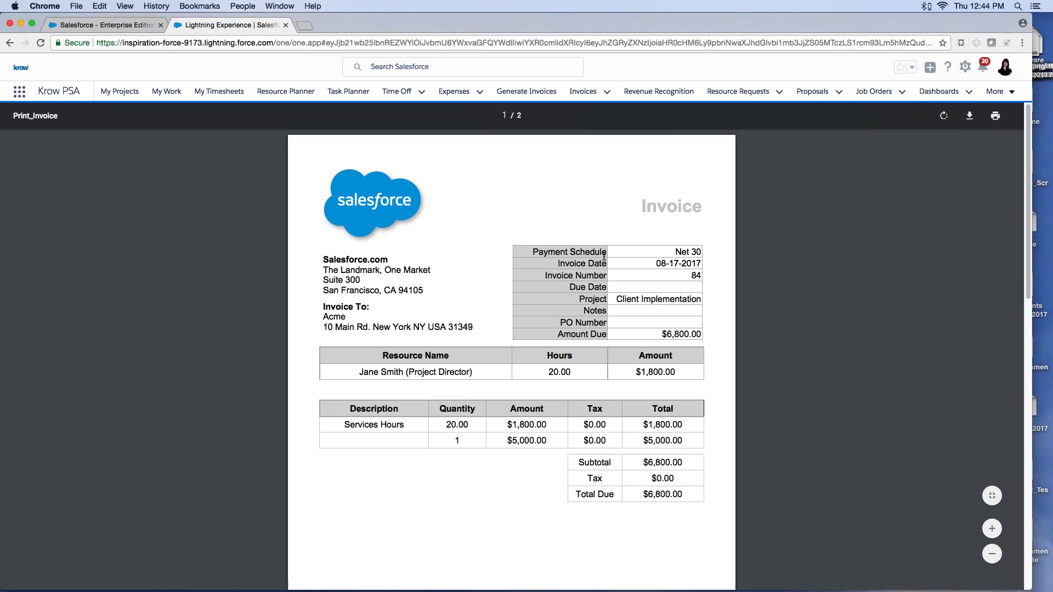
pyautogui.scroll(-3, 511, 329)
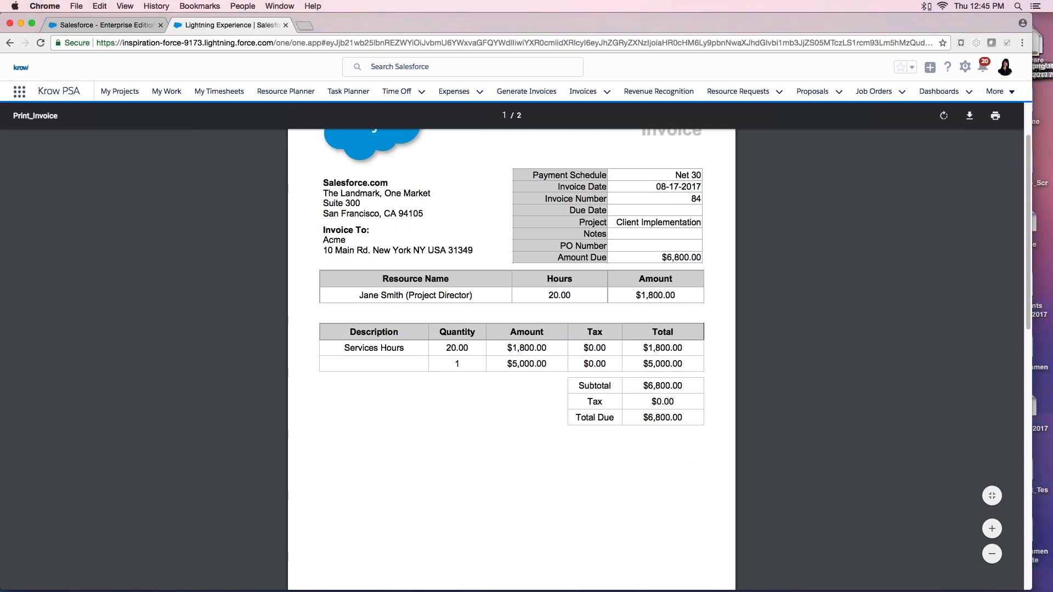
pyautogui.scroll(-1, 511, 360)
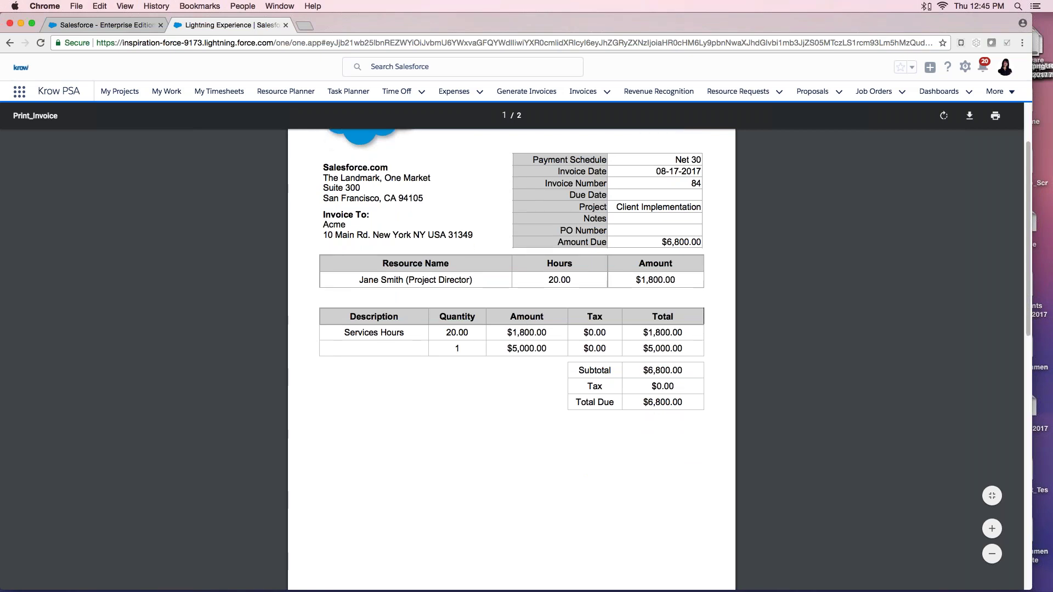
pyautogui.scroll(3, 626, 389)
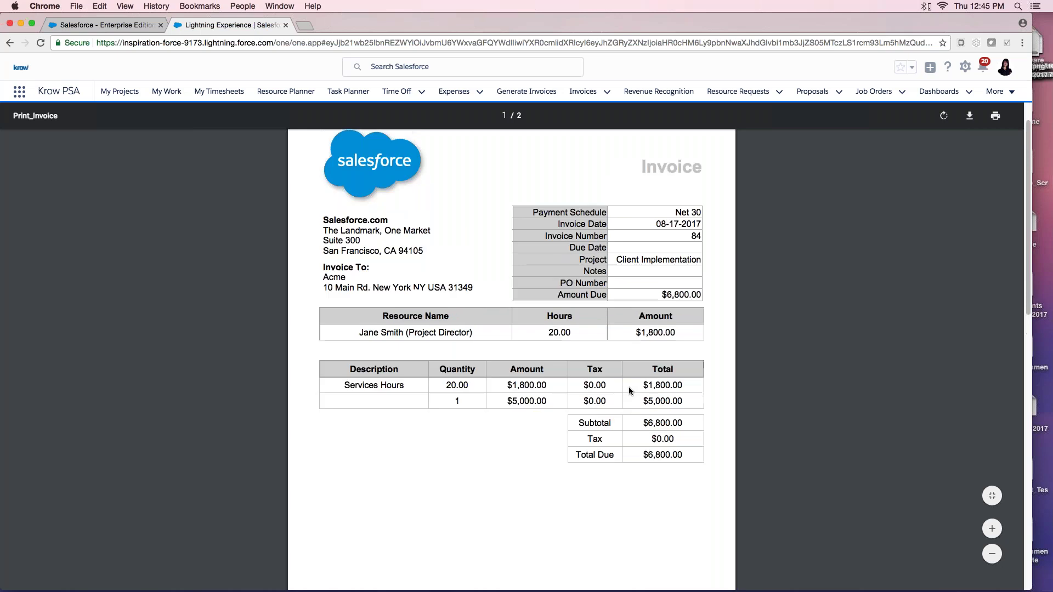
pyautogui.scroll(-15, 626, 389)
pyautogui.scroll(-4, 628, 390)
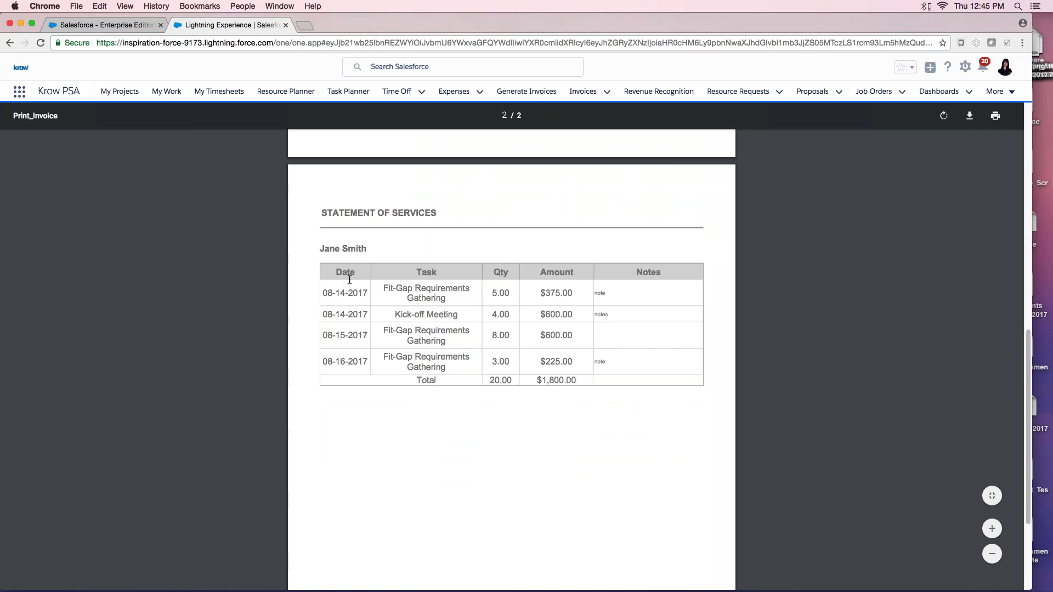
pyautogui.scroll(-3, 350, 305)
pyautogui.scroll(3, 350, 305)
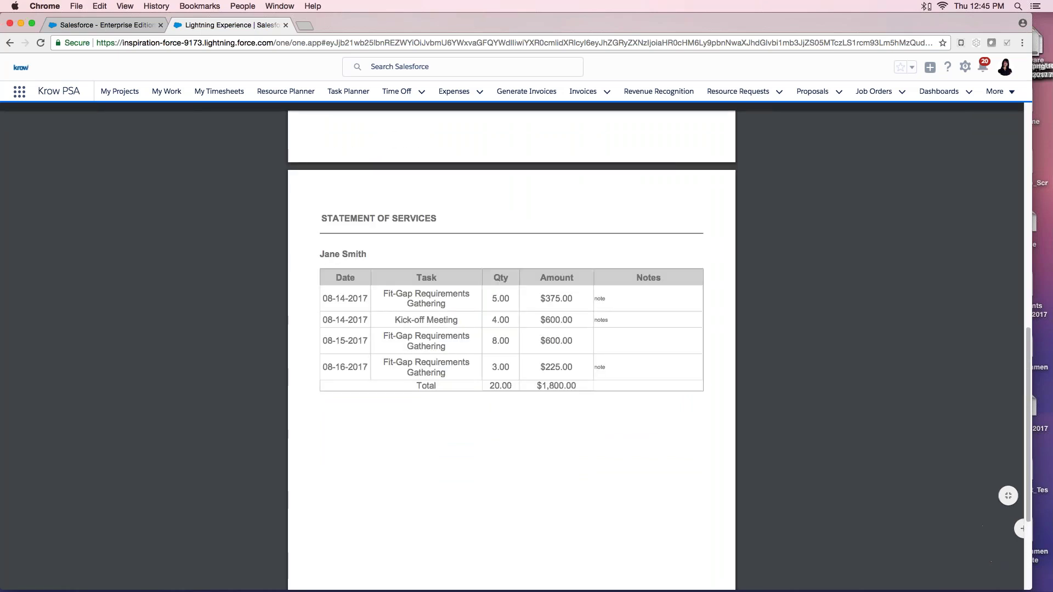
# Back on the invoice record, set Formatting to --None-- and Summarize to Totals Only, and save the changes
pyautogui.click(8, 43)
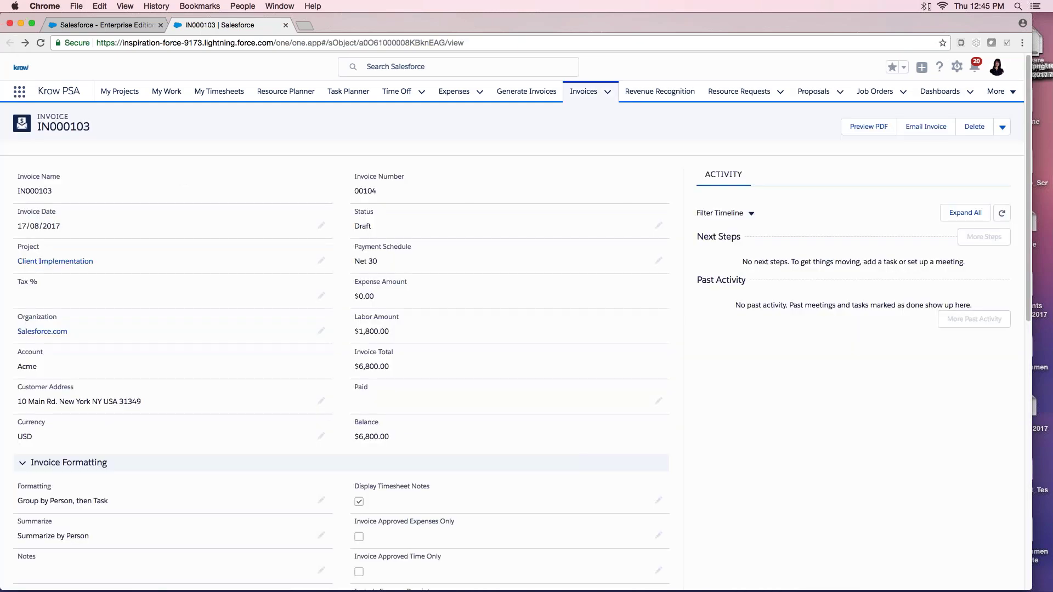
pyautogui.scroll(-5, 213, 340)
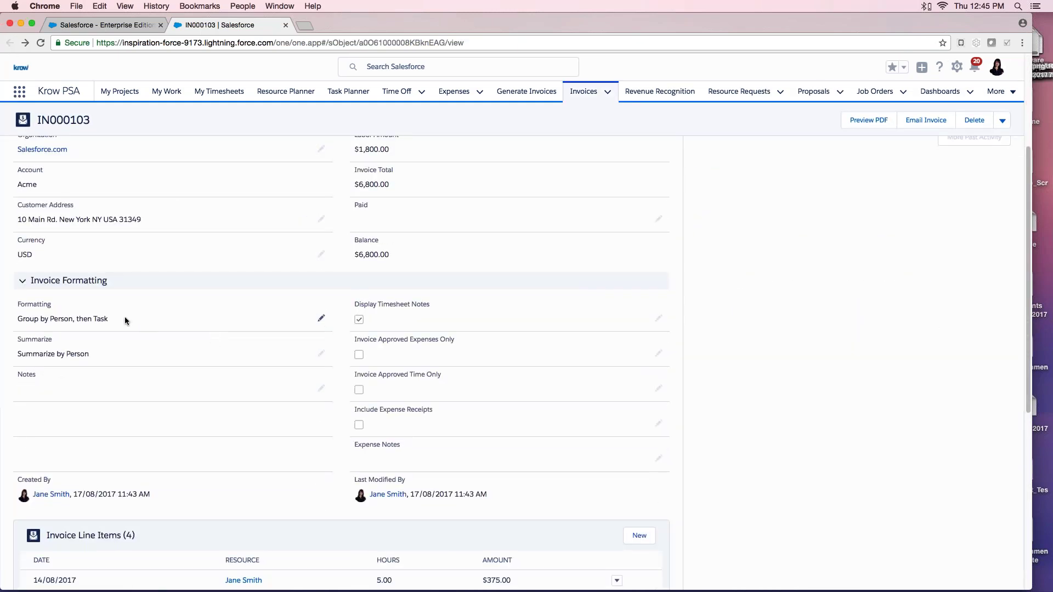
pyautogui.doubleClick(125, 319)
pyautogui.click(109, 354)
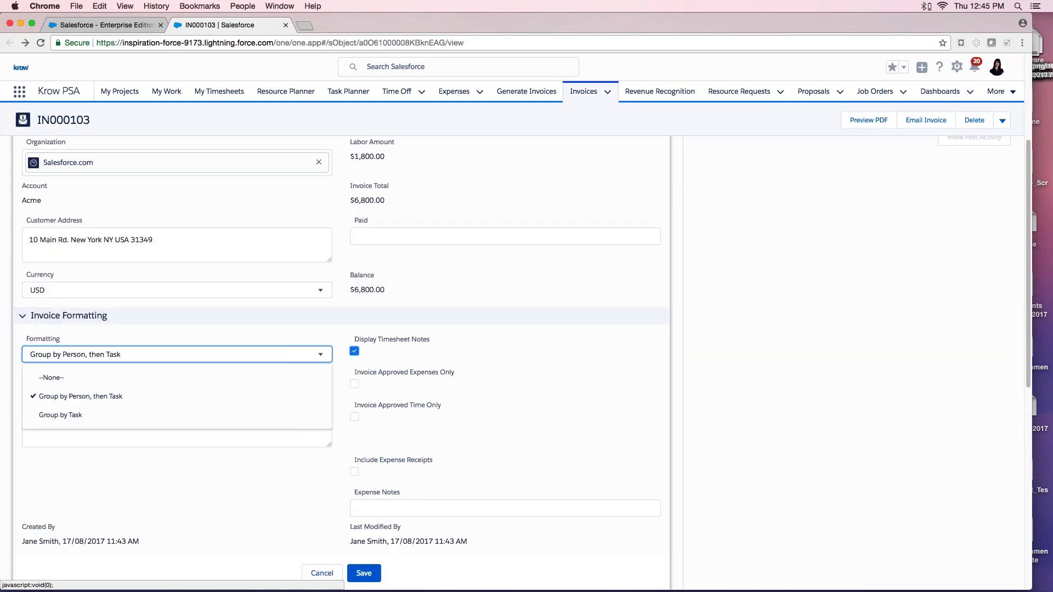
pyautogui.click(100, 379)
pyautogui.click(176, 367)
pyautogui.click(178, 389)
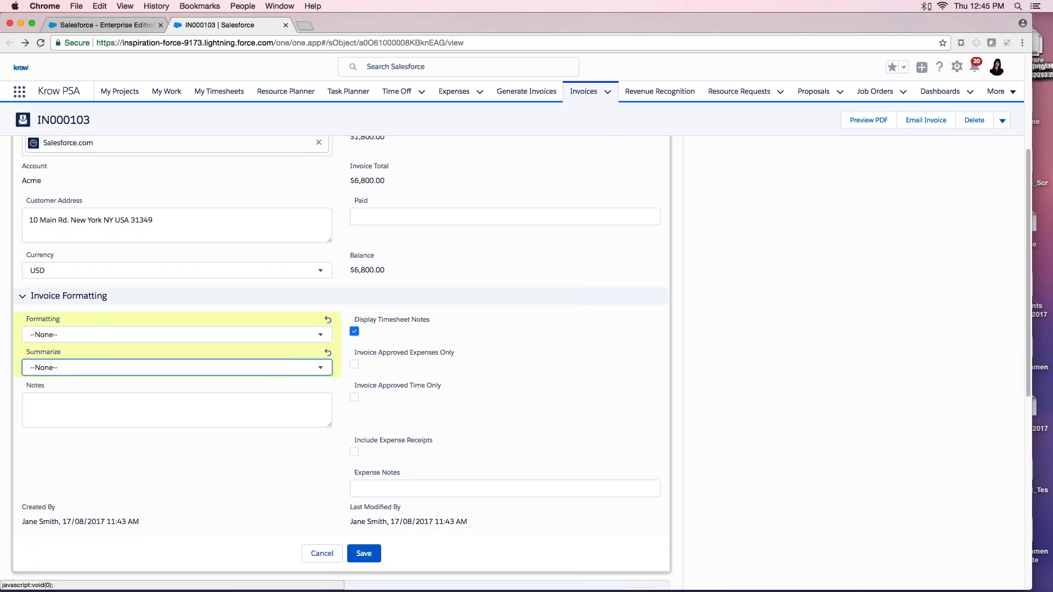
pyautogui.click(175, 367)
pyautogui.click(235, 409)
pyautogui.click(363, 553)
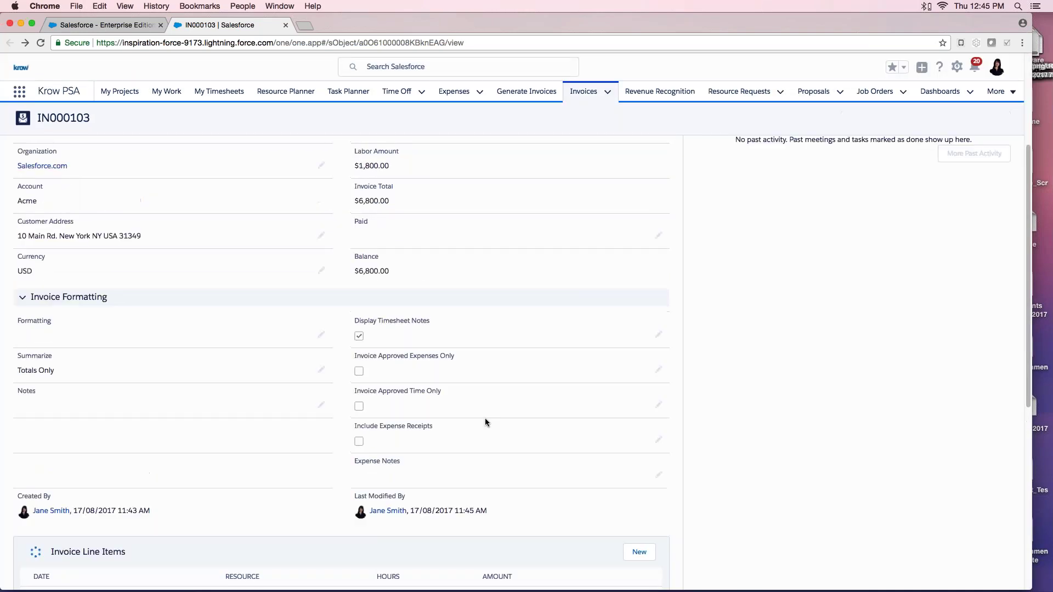
# Preview the invoice PDF again to check the totals-only layout
pyautogui.click(877, 126)
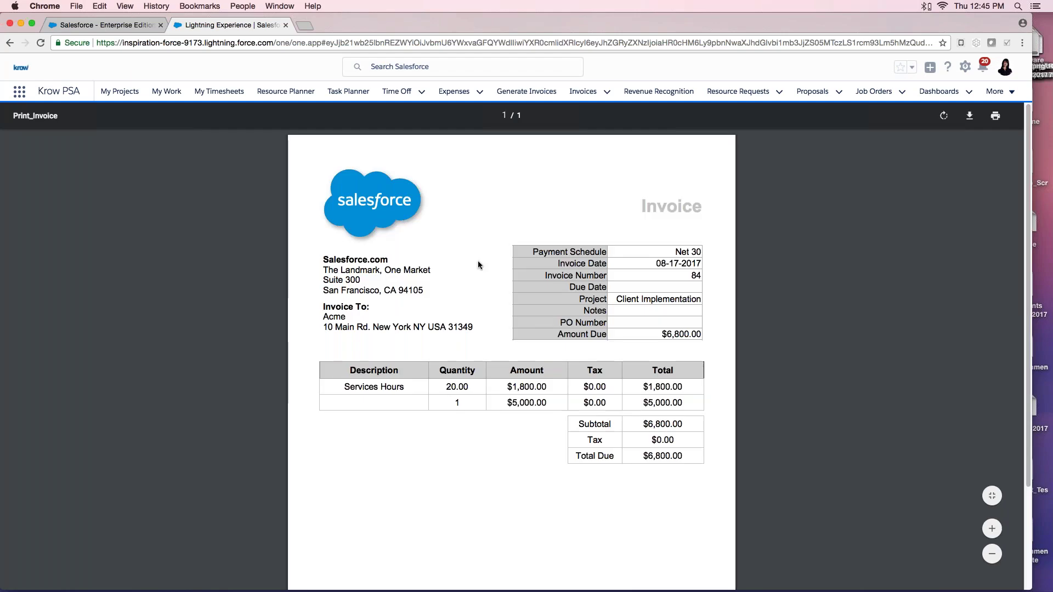
pyautogui.scroll(-5, 478, 329)
pyautogui.scroll(5, 477, 376)
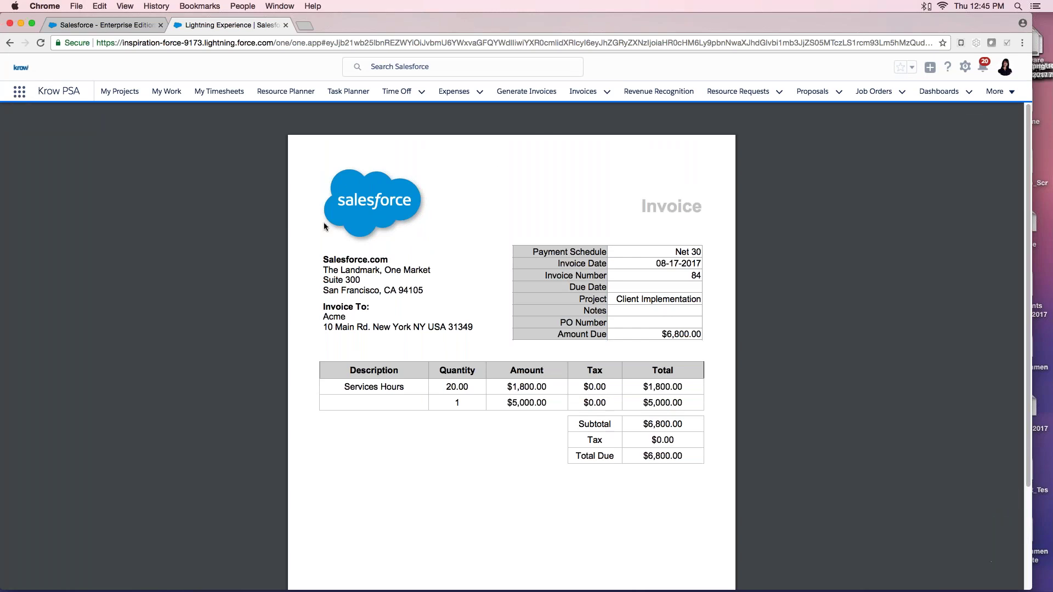
# Retrieve all projects in Revenue Recognition and examine Client Implementation's total and previously recognized revenue
pyautogui.click(658, 91)
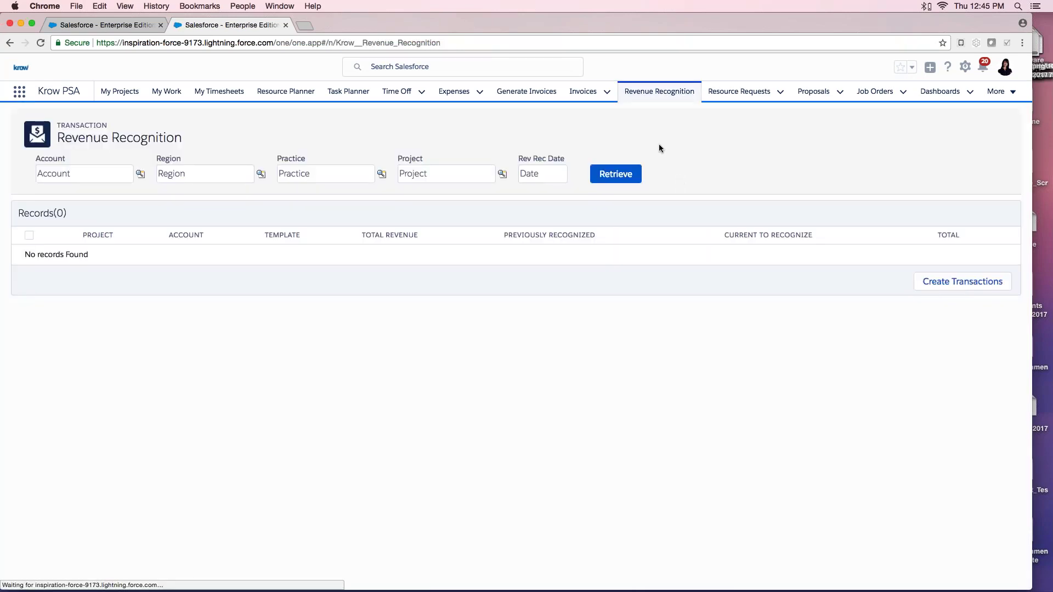
pyautogui.click(615, 174)
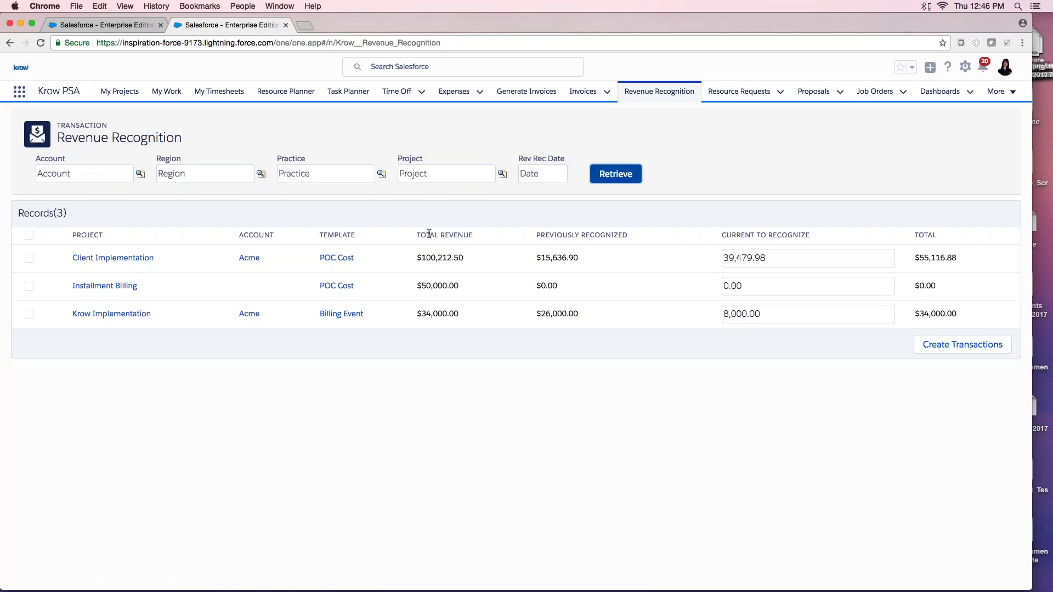
pyautogui.moveTo(416, 257); pyautogui.dragTo(463, 258)
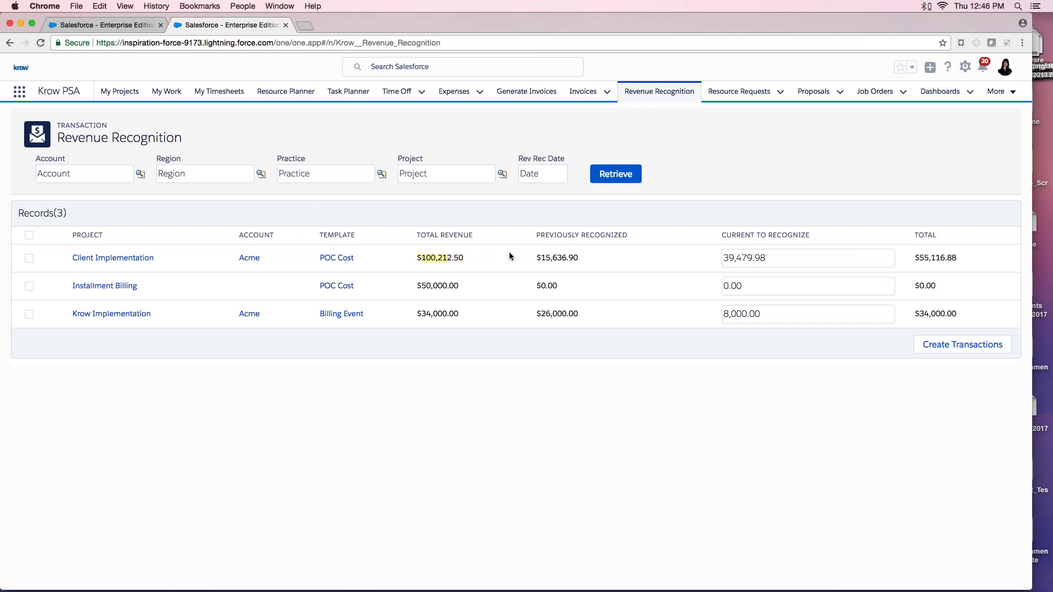
pyautogui.moveTo(534, 258); pyautogui.dragTo(577, 258)
# Recognize 25000 for Client Implementation with a Rev Rec Date of 31 August by creating its transaction, and check the updated amounts
pyautogui.doubleClick(723, 256)
pyautogui.write('25000')
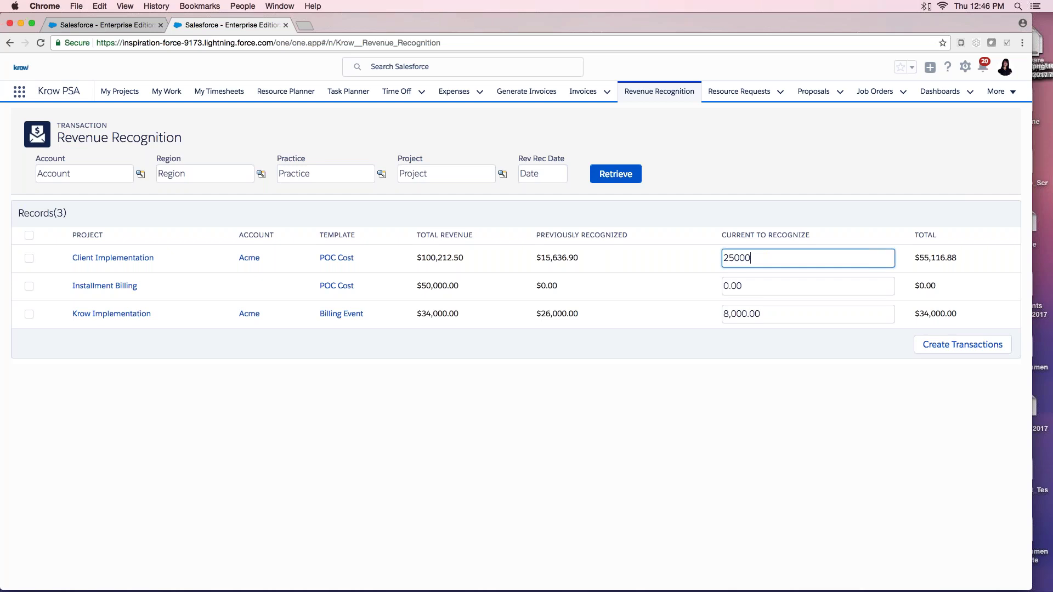
pyautogui.click(29, 259)
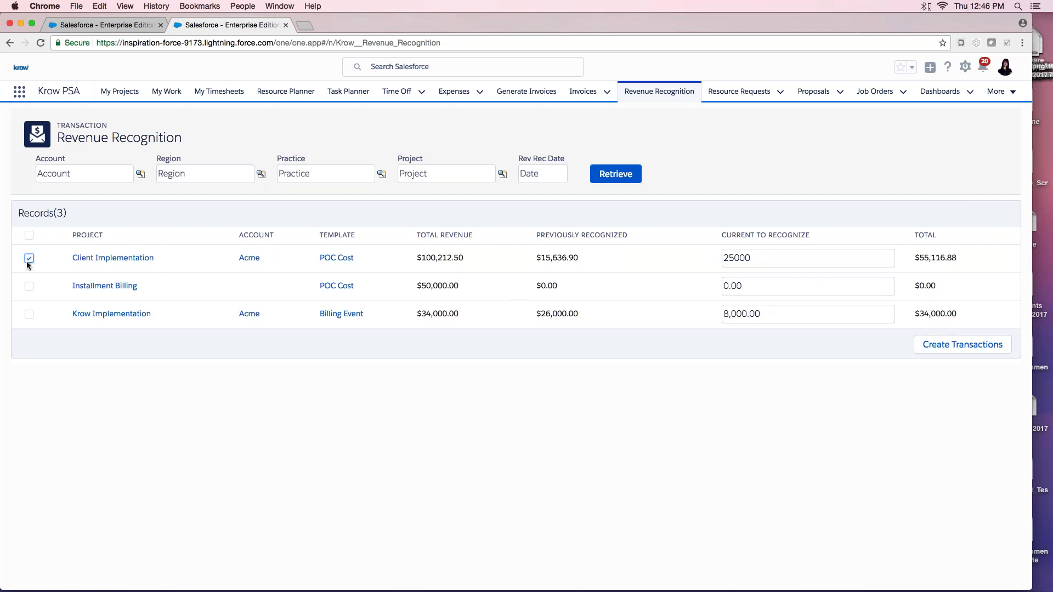
pyautogui.click(542, 174)
pyautogui.click(582, 252)
pyautogui.click(962, 344)
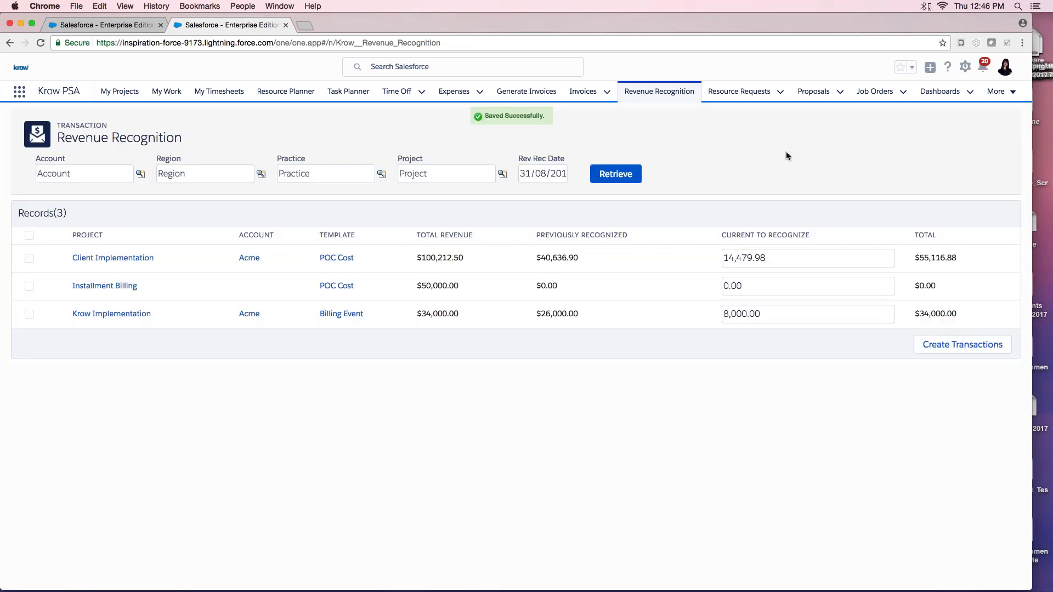
pyautogui.moveTo(776, 257); pyautogui.dragTo(706, 265)
pyautogui.click(695, 268)
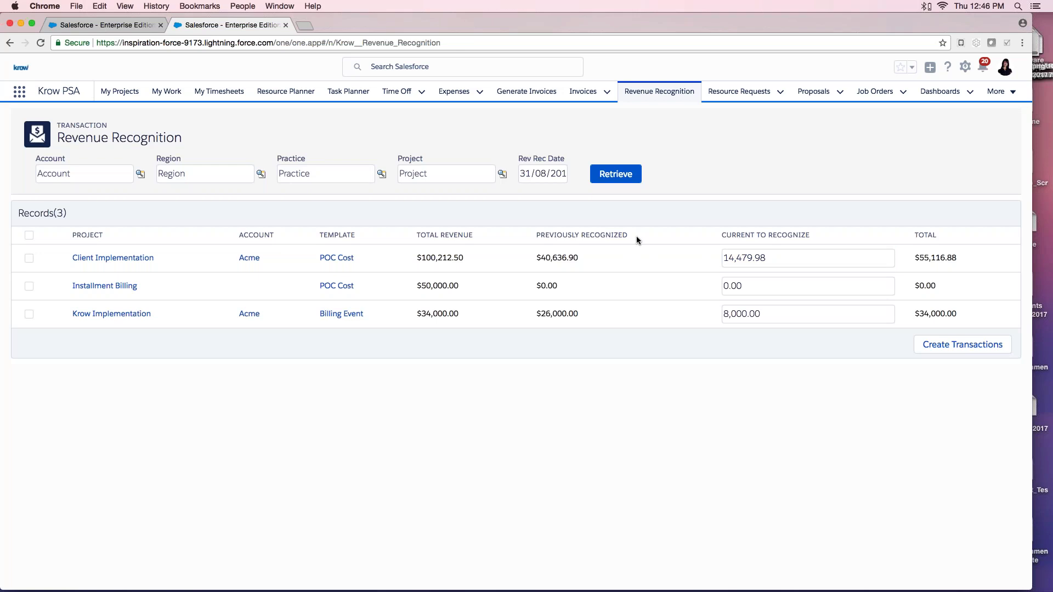
# Open the Project Financials dashboard and examine its margin, revenue, backlog, billing forecast and invoice total charts
pyautogui.click(913, 93)
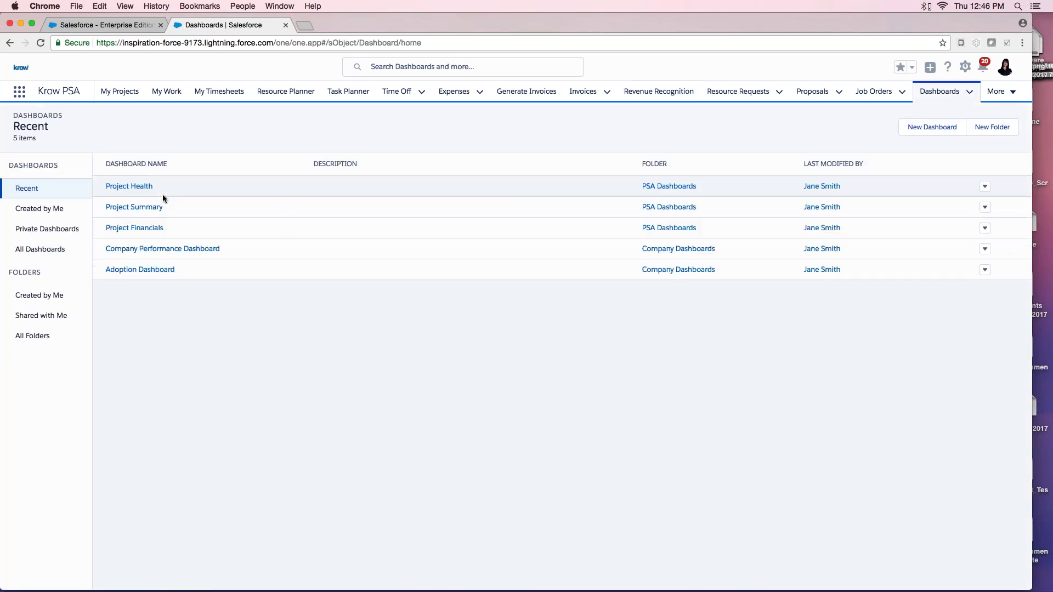
pyautogui.click(143, 227)
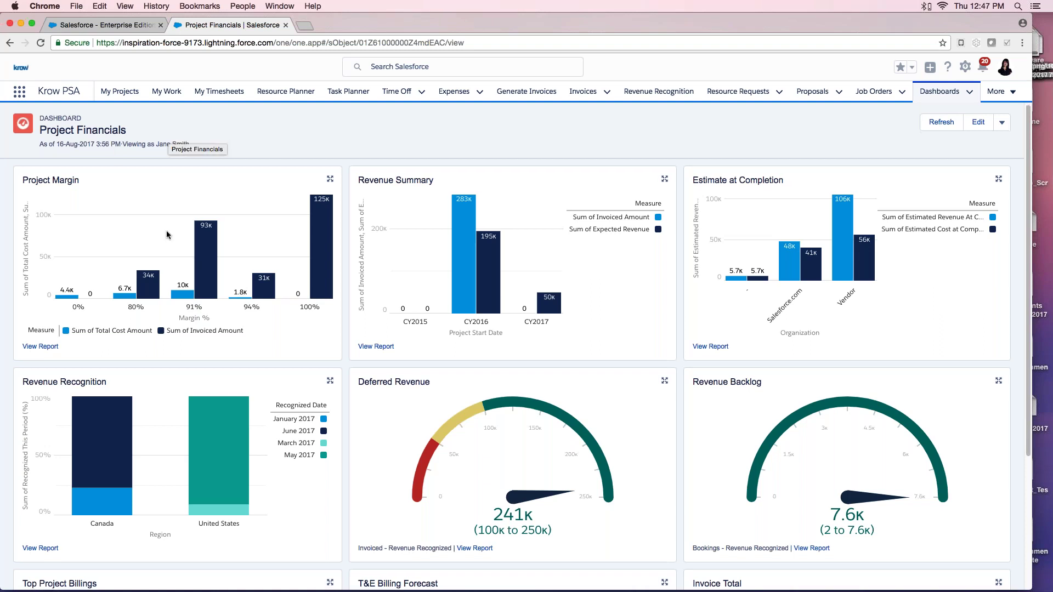
pyautogui.scroll(-2, 94, 242)
pyautogui.scroll(2, 181, 236)
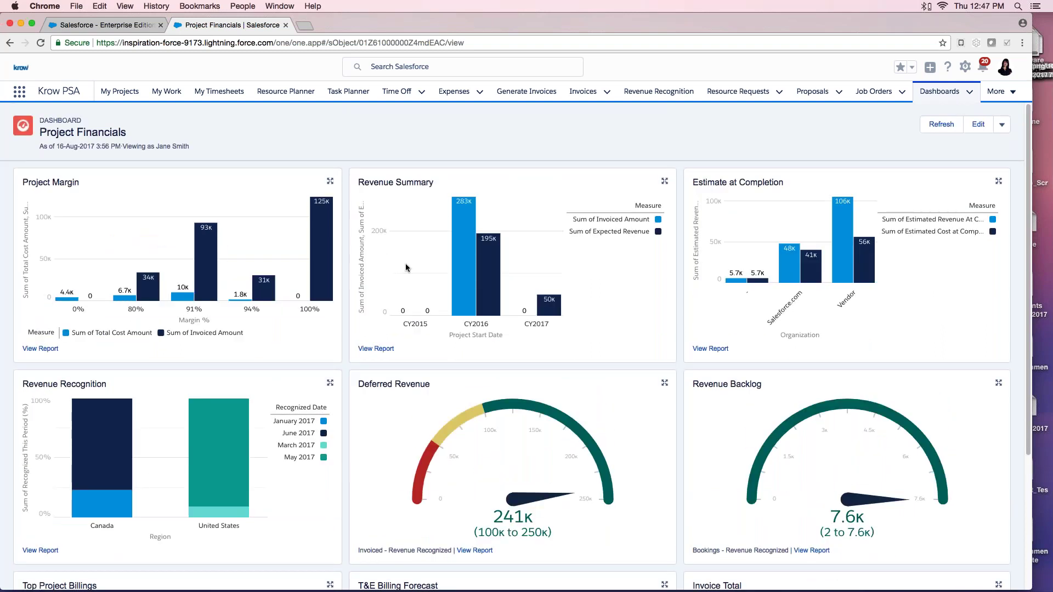
pyautogui.scroll(-3, 562, 281)
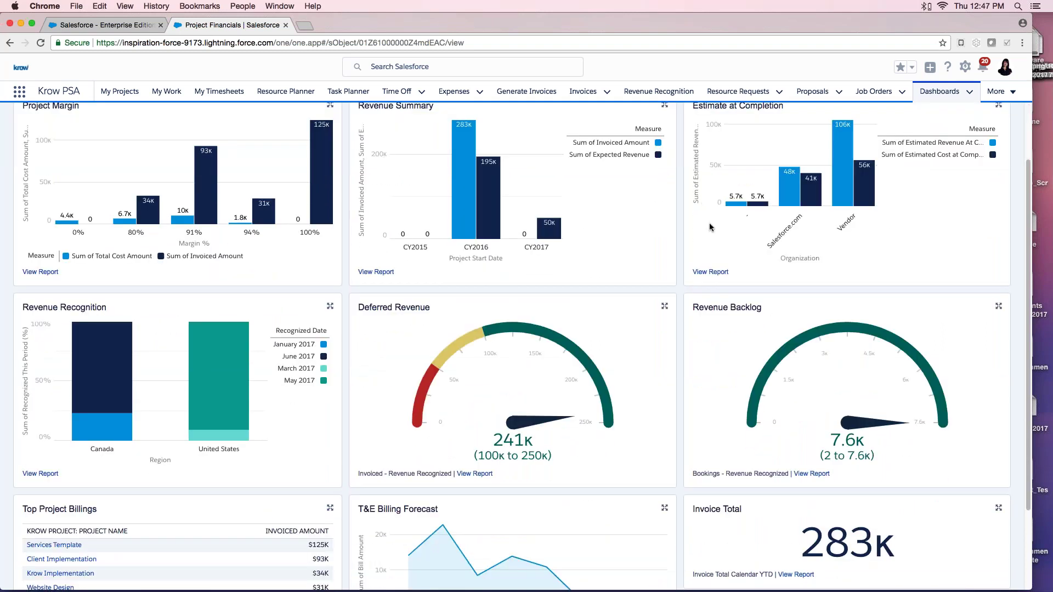
pyautogui.scroll(-4, 812, 216)
pyautogui.moveTo(230, 263)
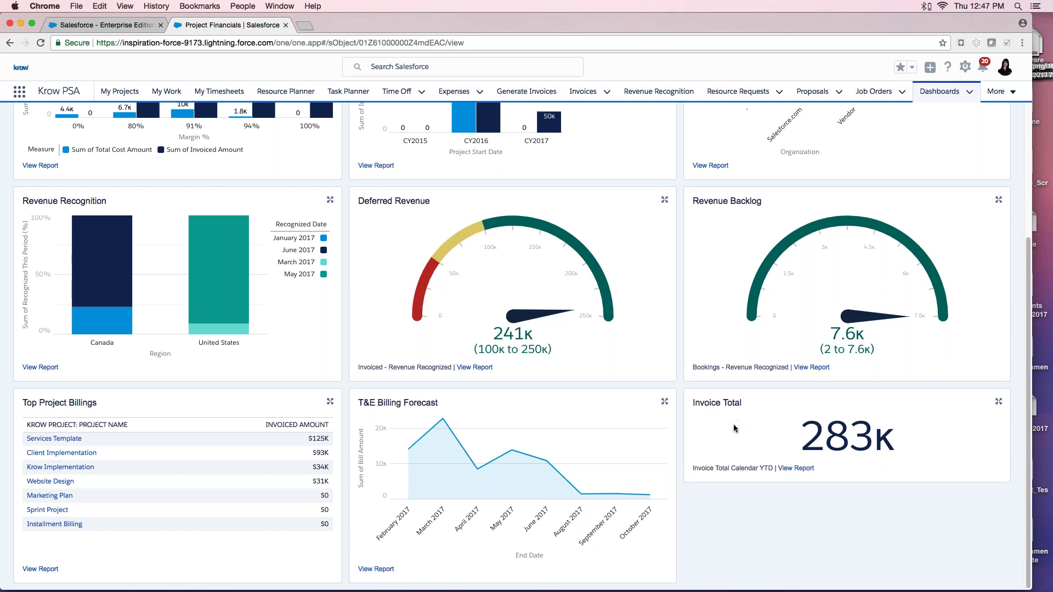
pyautogui.scroll(5, 735, 425)
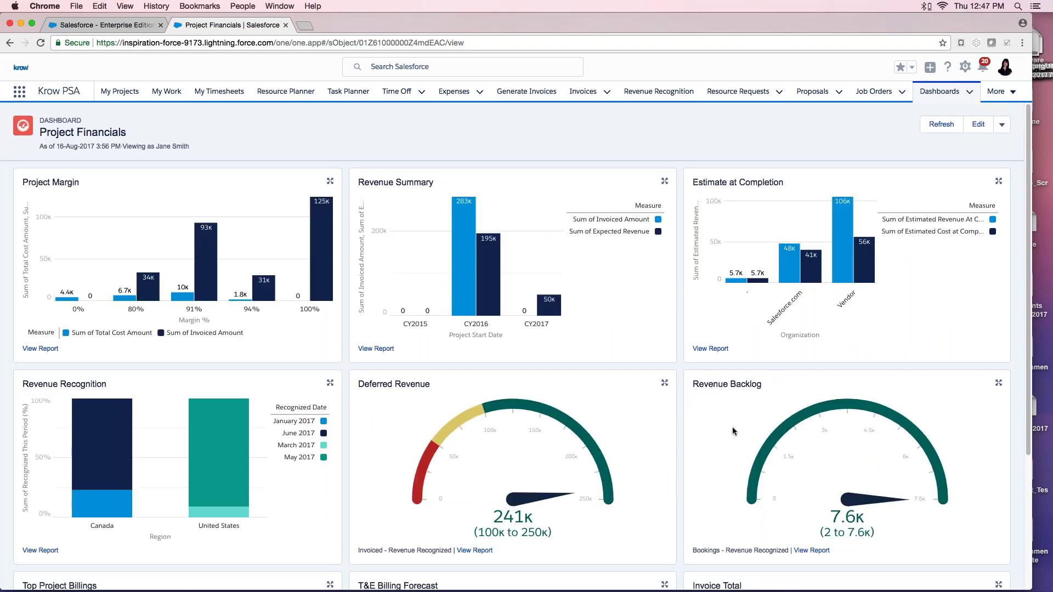
# Switch to the Project Health dashboard and examine its project status, overdue task and pending timesheet charts
pyautogui.click(969, 92)
pyautogui.click(959, 149)
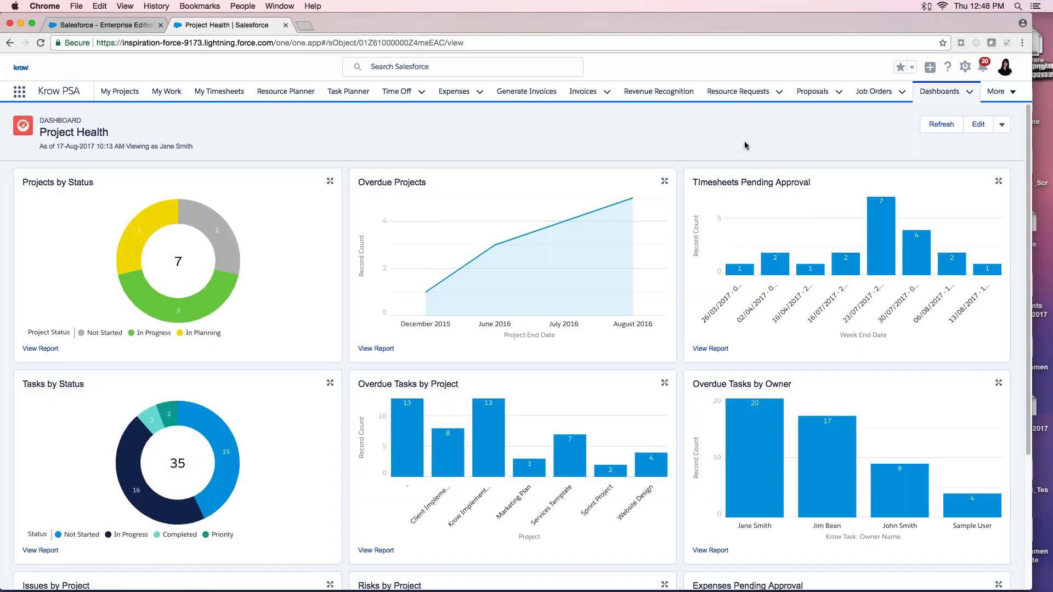
pyautogui.scroll(-5, 720, 402)
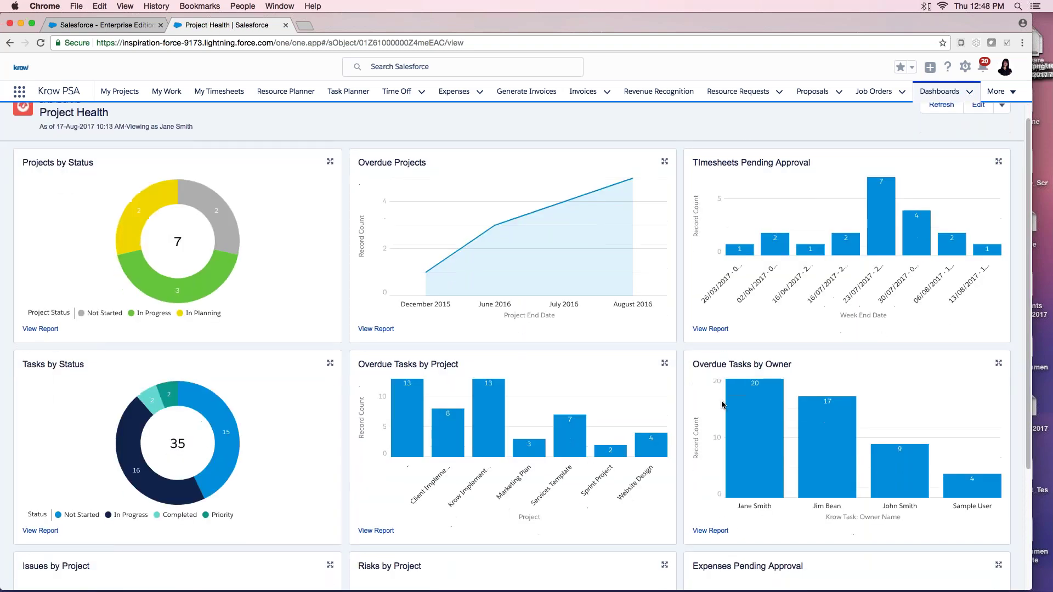
pyautogui.scroll(5, 721, 401)
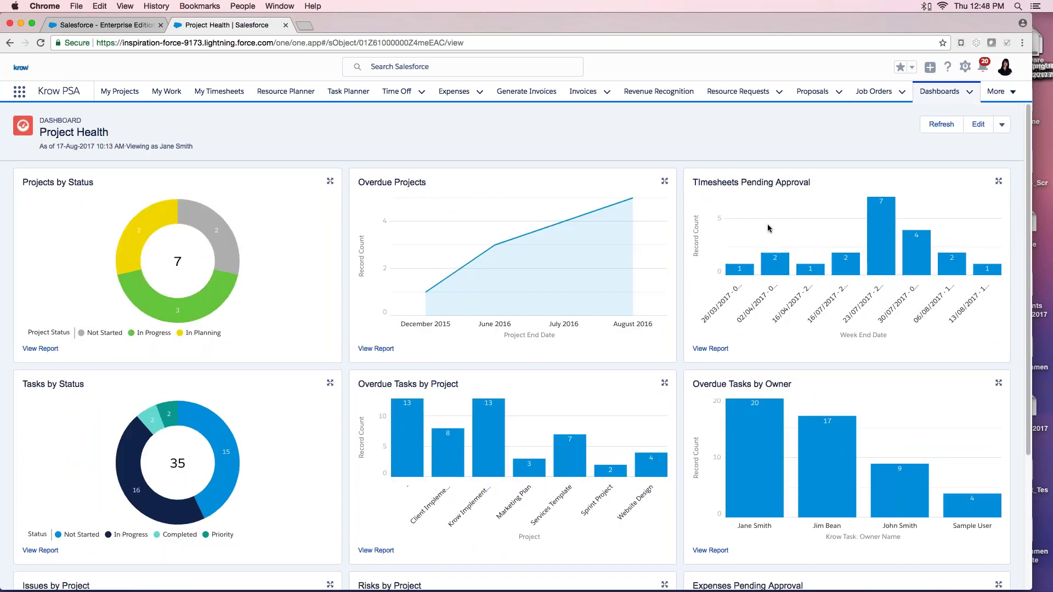
# Switch to the Project Summary dashboard and examine its project starts, go-lives, milestone, utilization and hours components
pyautogui.click(968, 92)
pyautogui.click(965, 168)
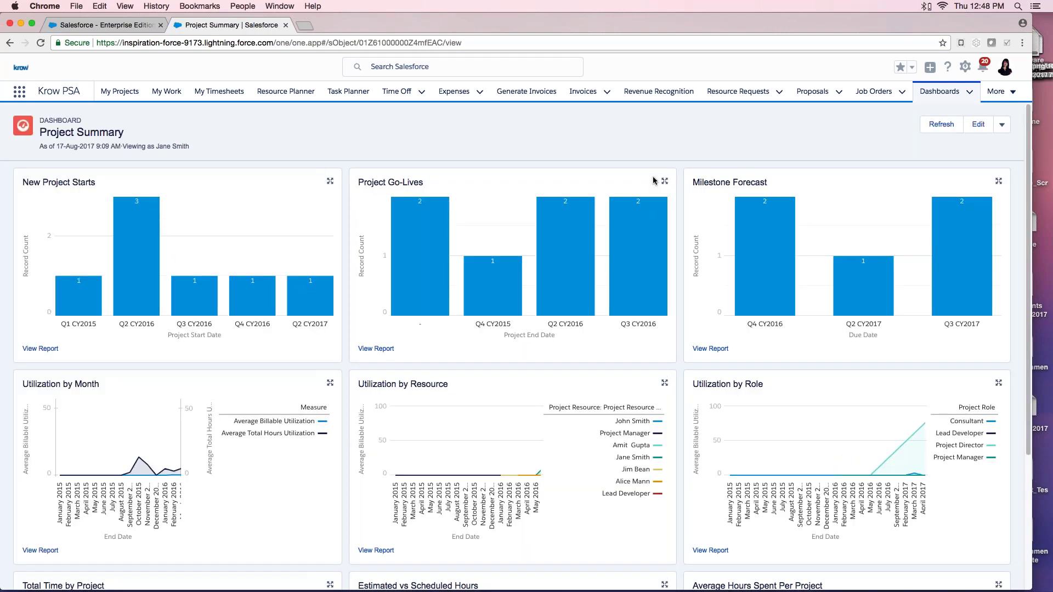
pyautogui.moveTo(566, 244)
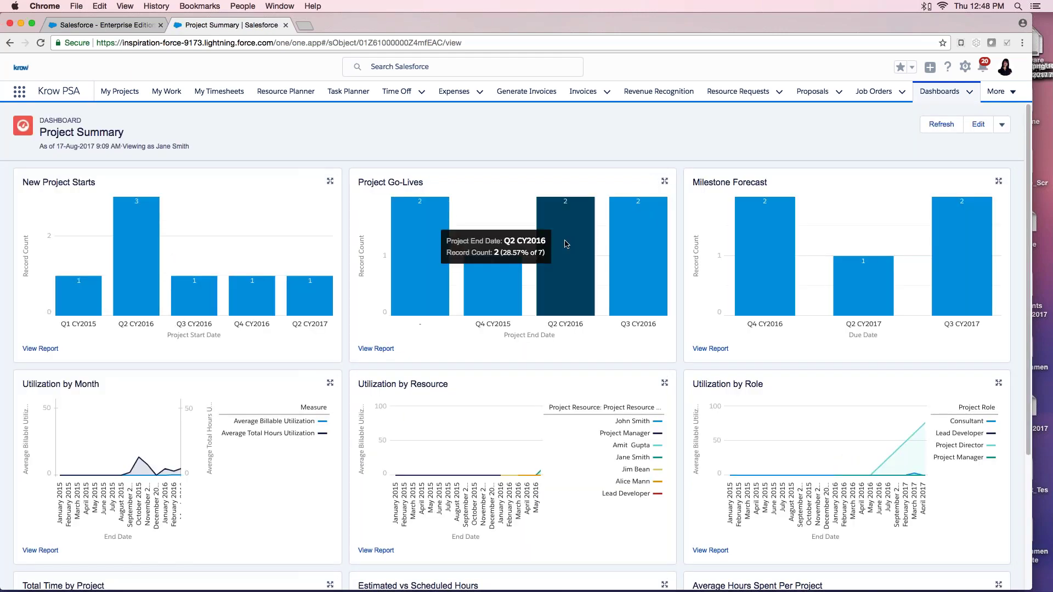
pyautogui.moveTo(105, 280)
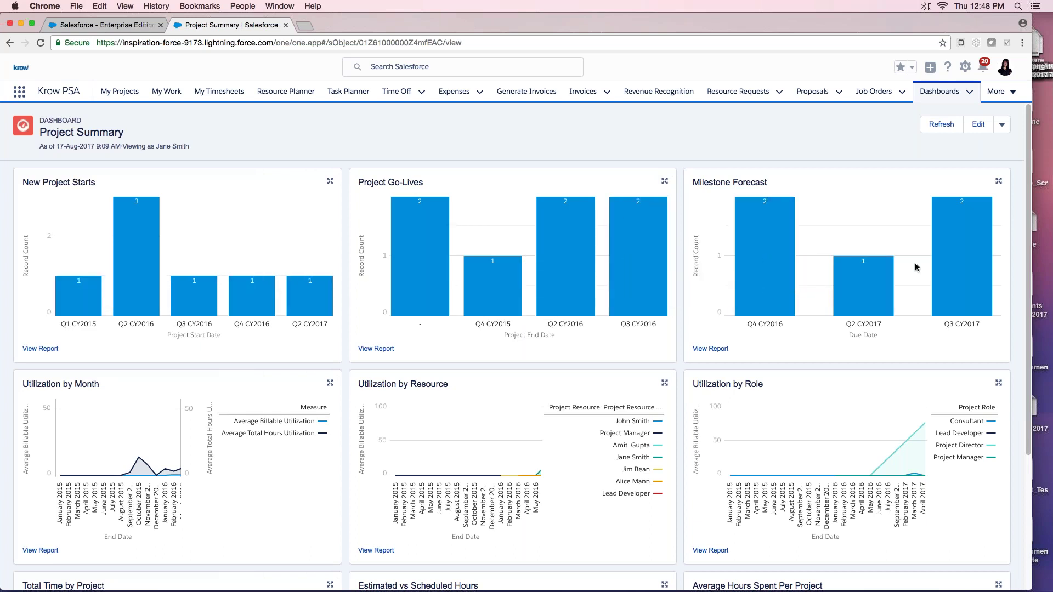
pyautogui.scroll(-5, 336, 296)
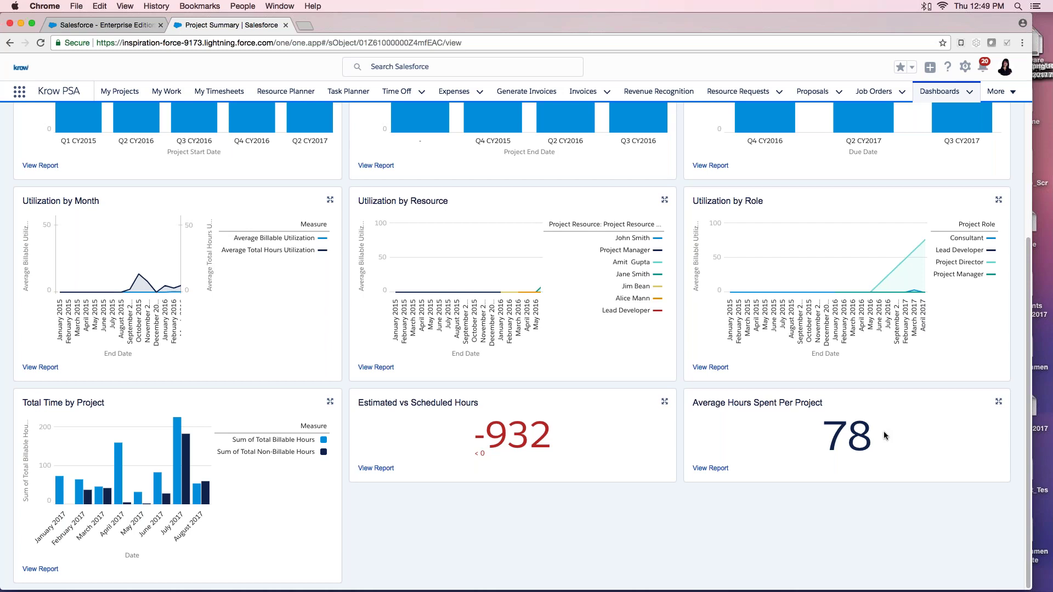
pyautogui.scroll(5, 630, 376)
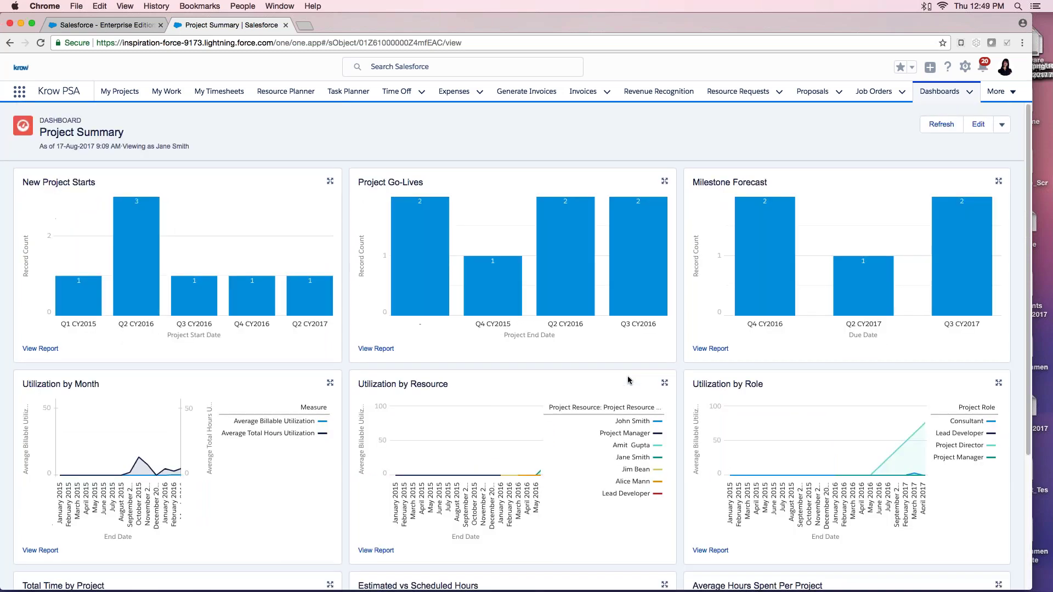
# Enlarge the Utilization by Month chart and open its underlying report to examine the graph and records
pyautogui.scroll(-1, 630, 376)
pyautogui.click(329, 341)
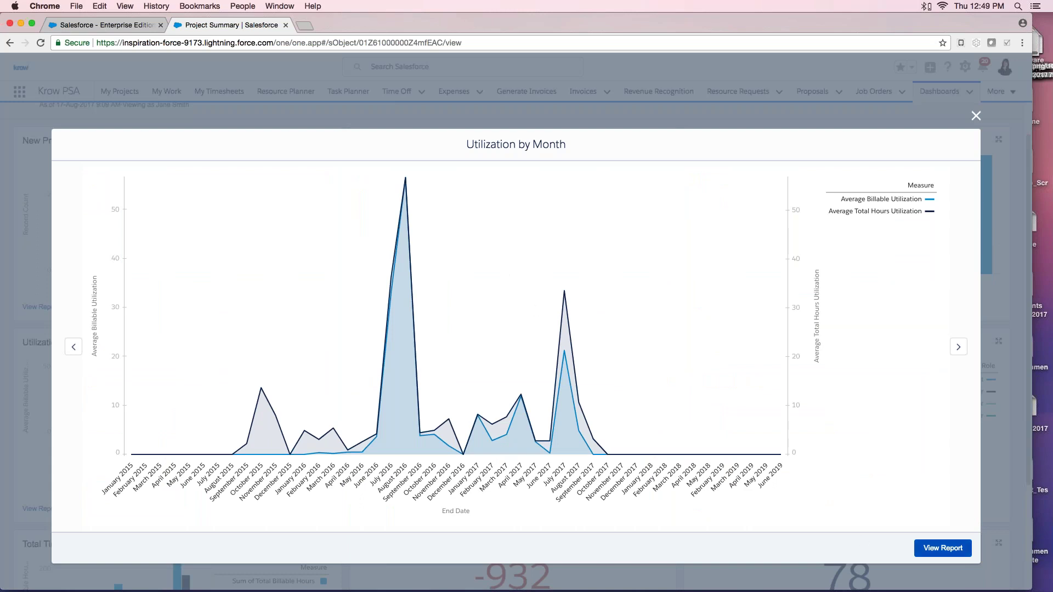
pyautogui.click(942, 548)
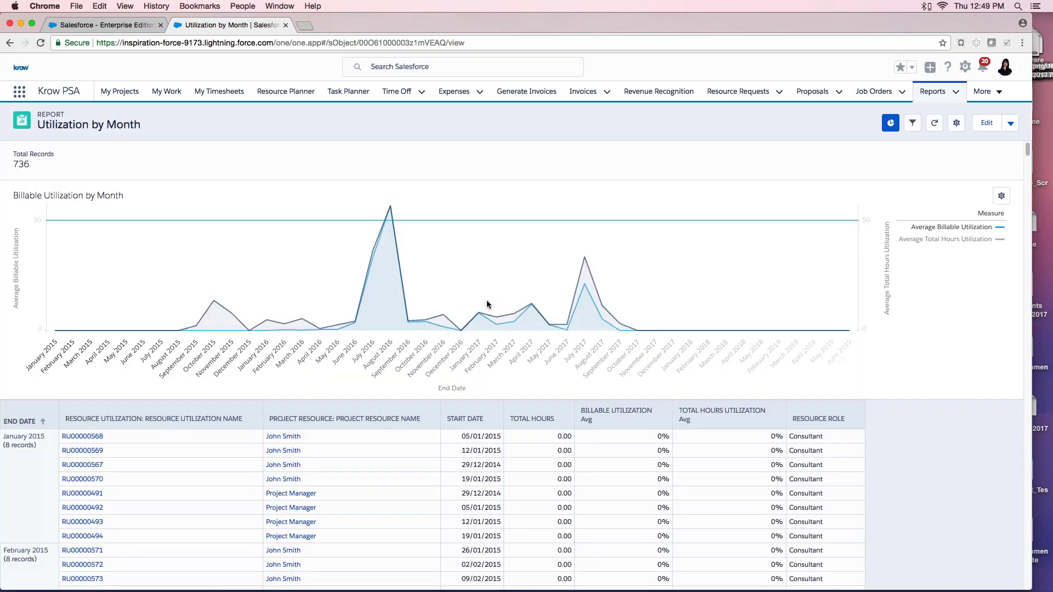
pyautogui.scroll(-3, 452, 348)
pyautogui.scroll(3, 548, 356)
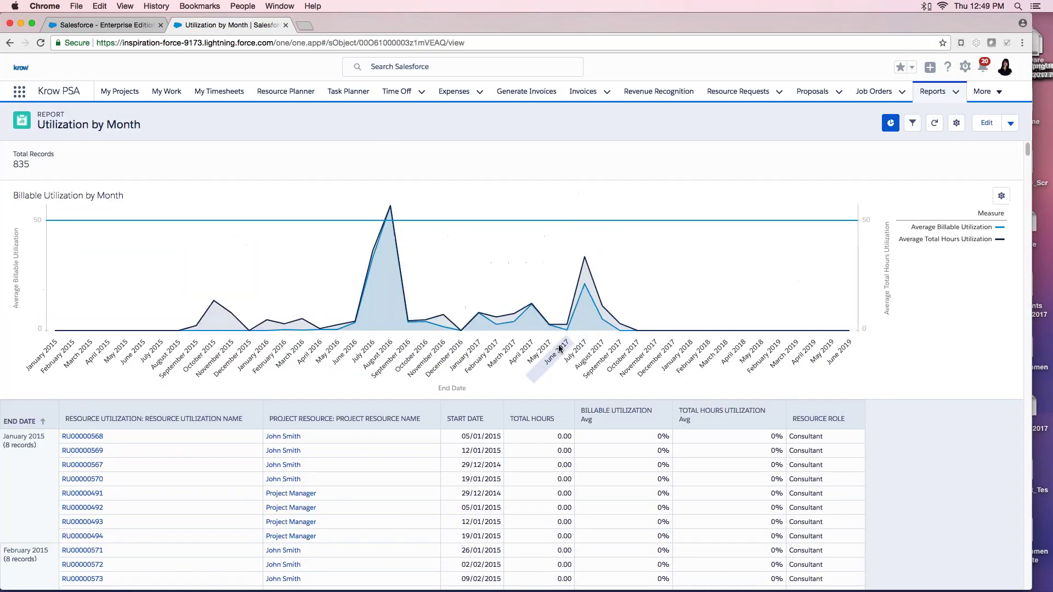
# Open the Utilization by Month report for editing to view its fields and filters, and return to My Projects
pyautogui.click(985, 123)
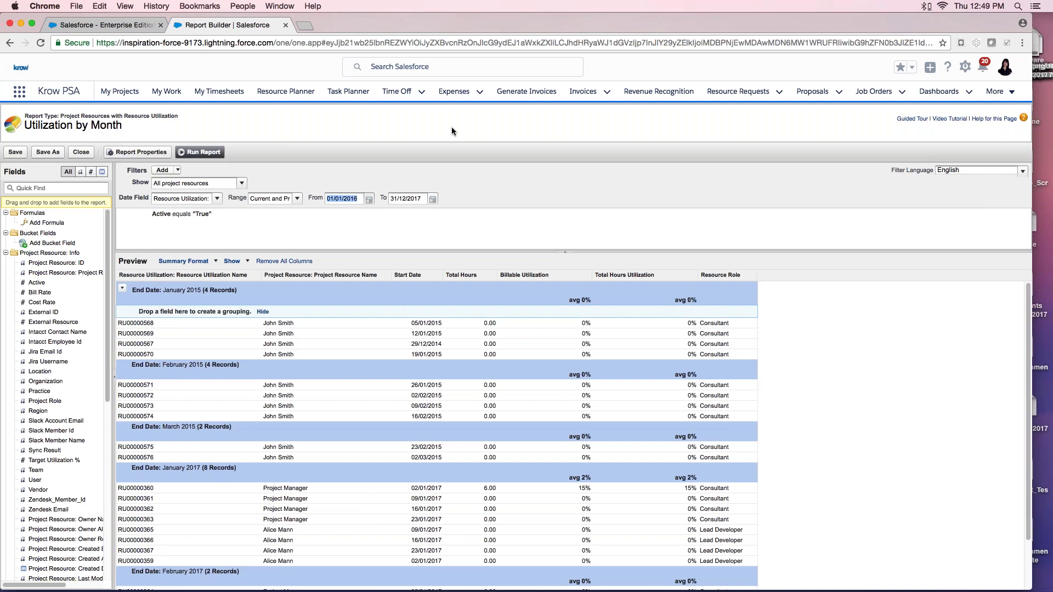
pyautogui.click(119, 91)
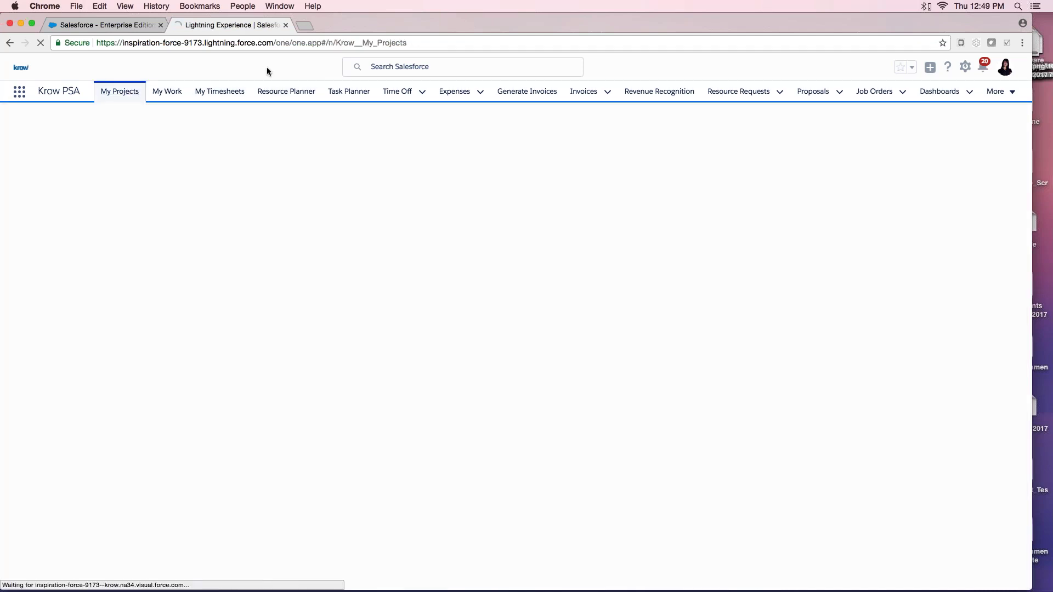